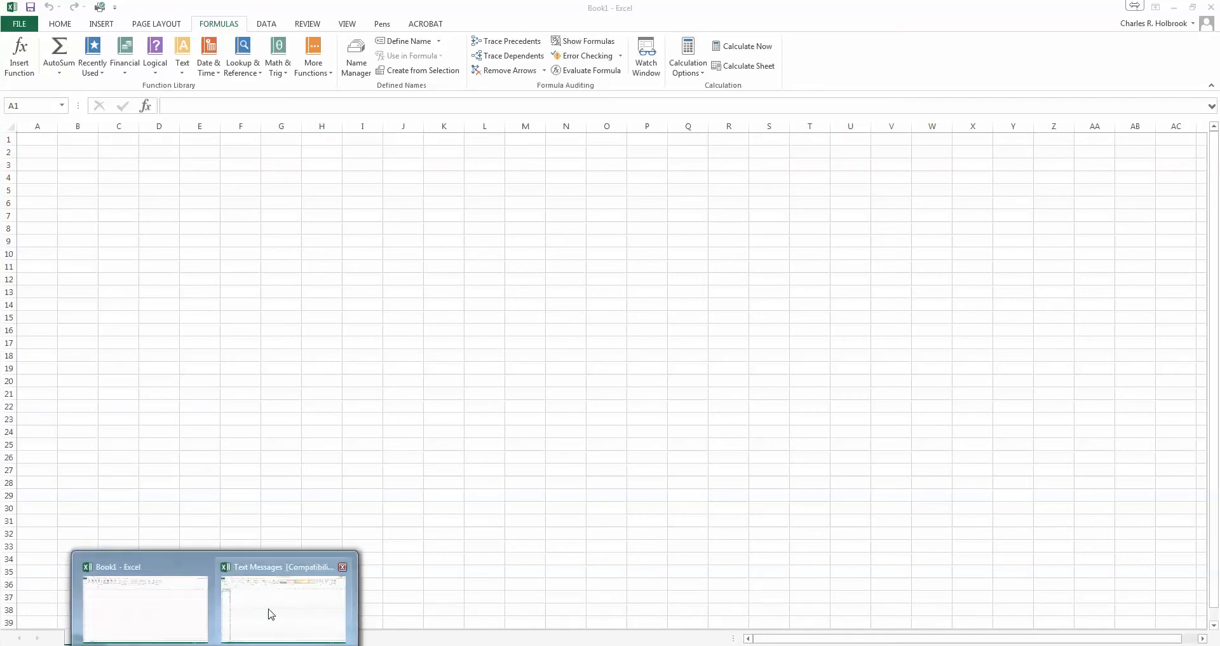
# Switch to the Text Messages workbook and look through the full list of text message counts in column A
pyautogui.click(267, 615)
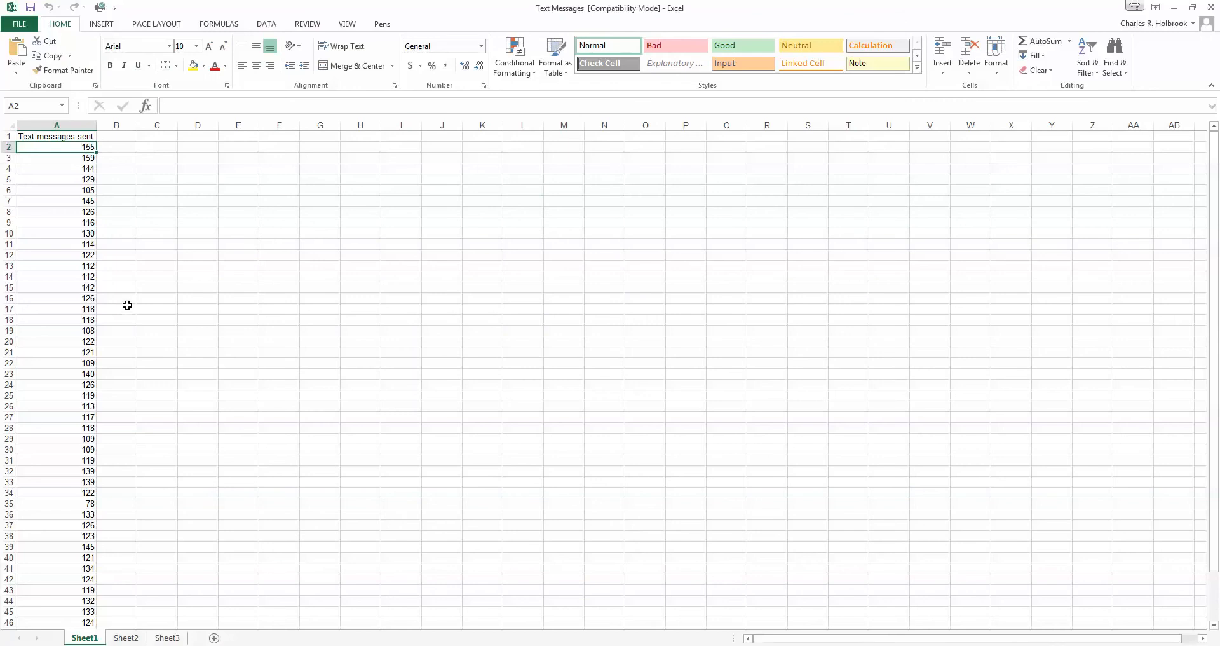
pyautogui.scroll(-2, 71, 196)
pyautogui.scroll(-6, 70, 236)
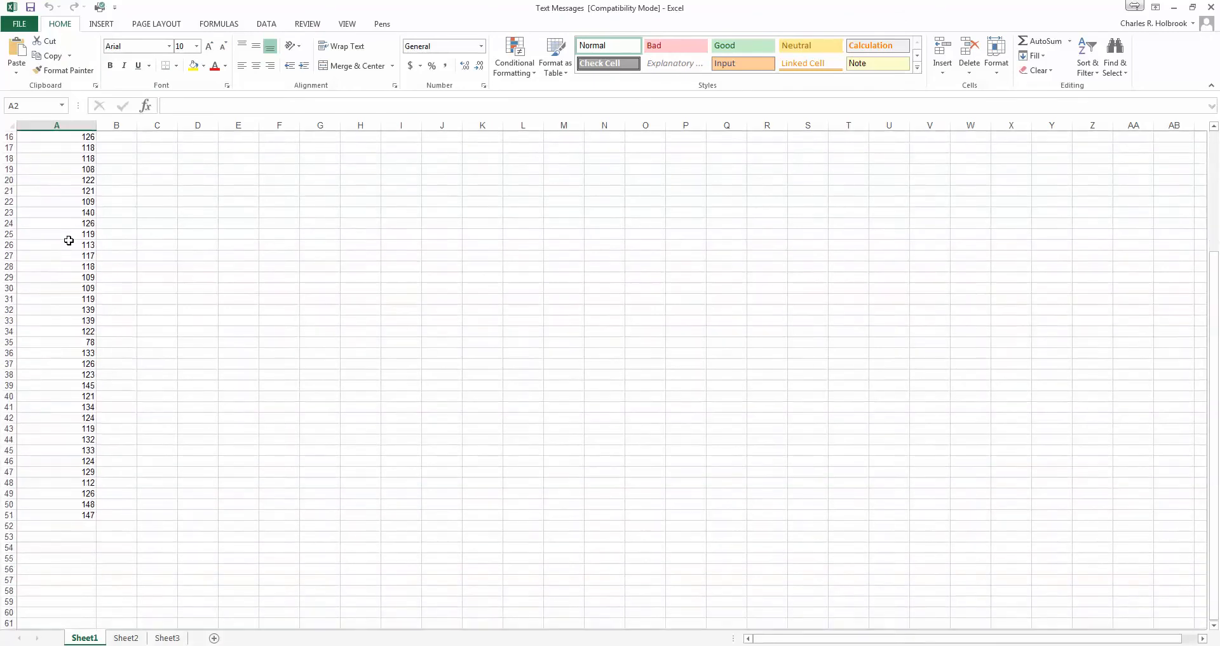
pyautogui.scroll(6, 64, 298)
pyautogui.scroll(2, 69, 307)
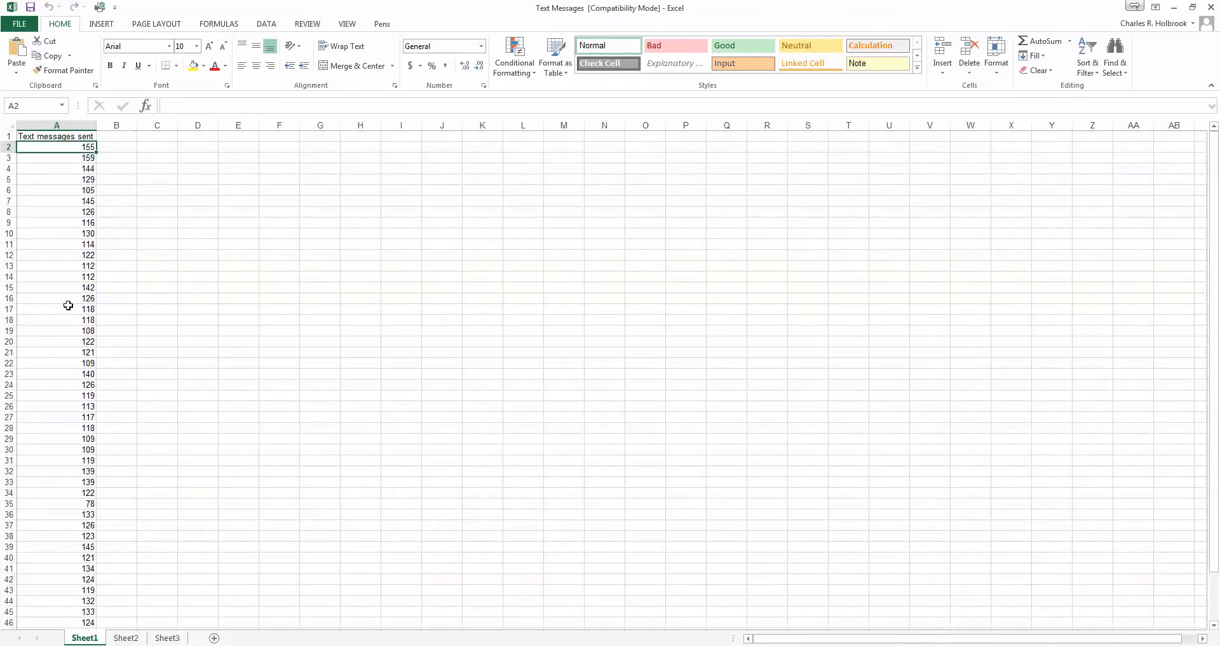
# Enter the note "1) Create a frequency distribution." in F2, widen columns A and B slightly, and enter the header Sort in B1
pyautogui.click(269, 150)
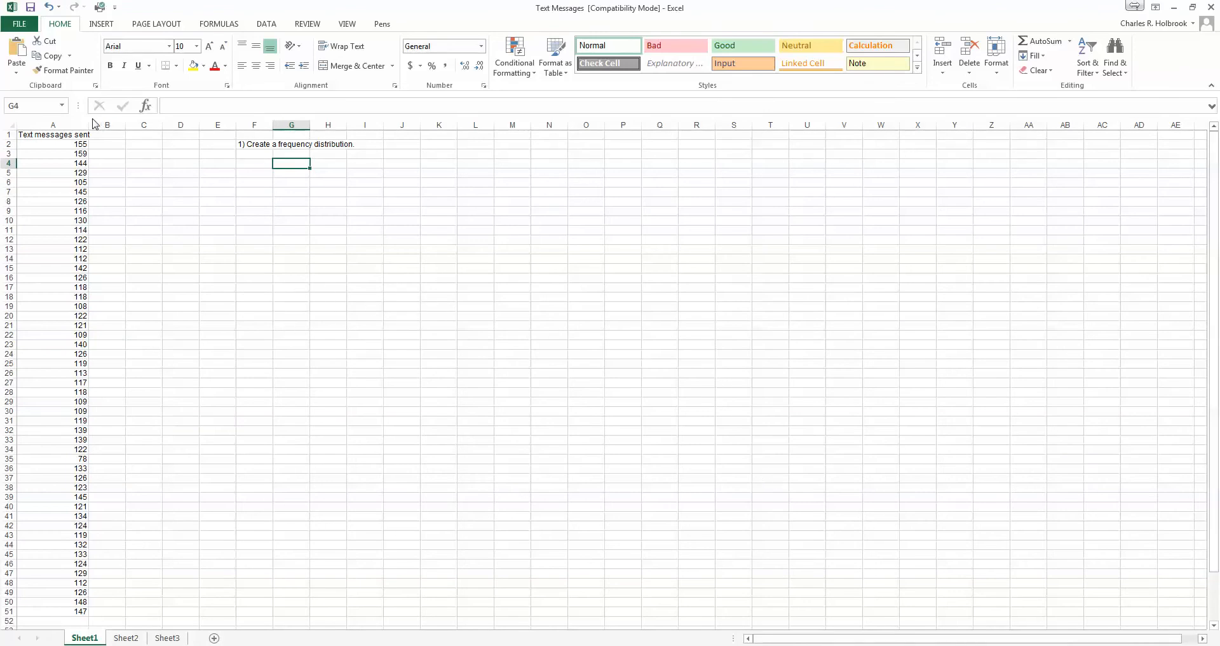
pyautogui.moveTo(89, 123); pyautogui.dragTo(94, 123)
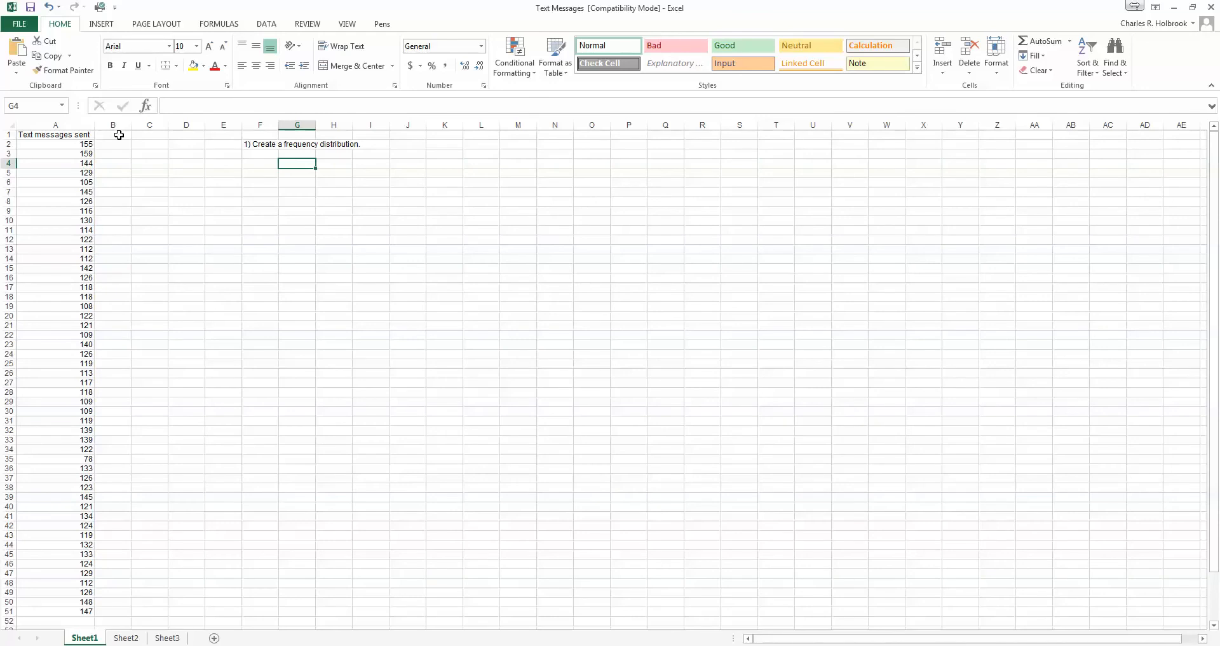
pyautogui.click(119, 135)
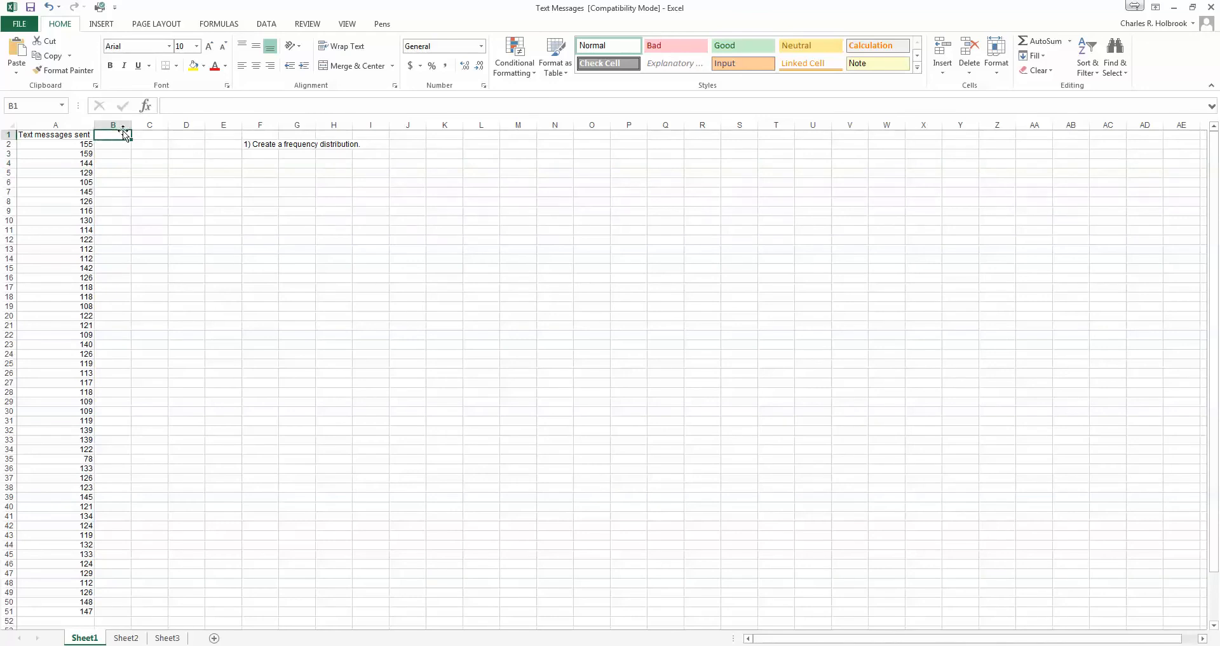
pyautogui.moveTo(131, 123); pyautogui.dragTo(145, 124)
pyautogui.write('Sort')
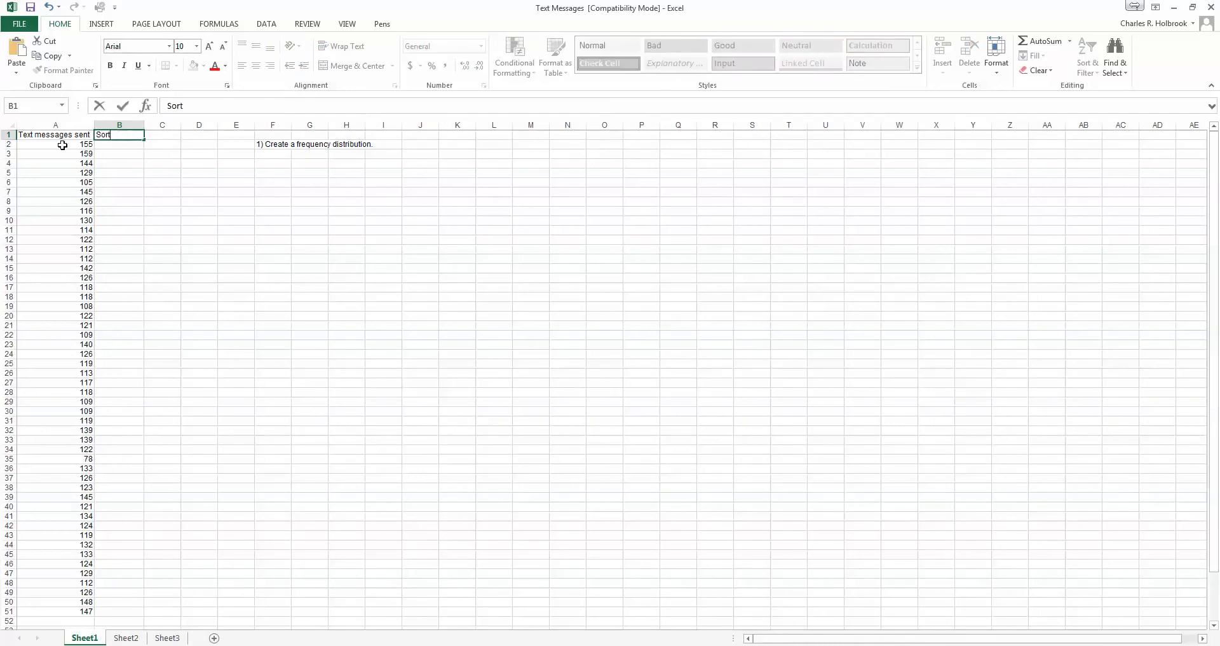
# Copy the text message counts in A2:A51 and paste them as values starting at B2
pyautogui.moveTo(63, 144); pyautogui.dragTo(85, 609)
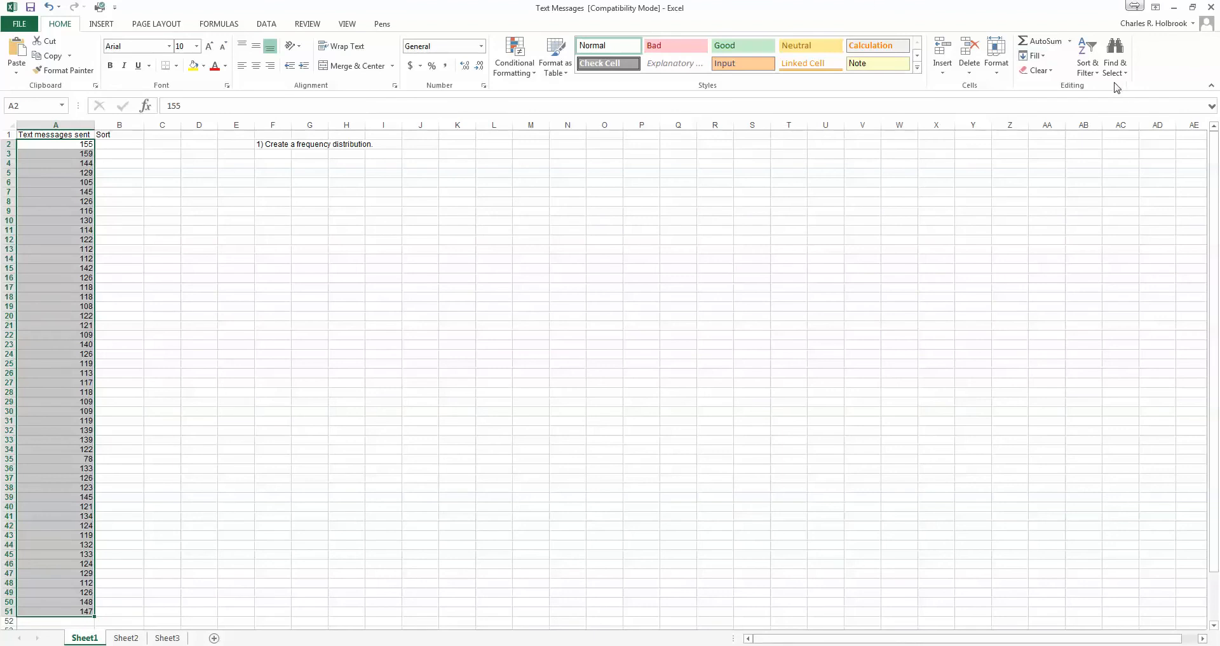
pyautogui.rightClick(50, 221)
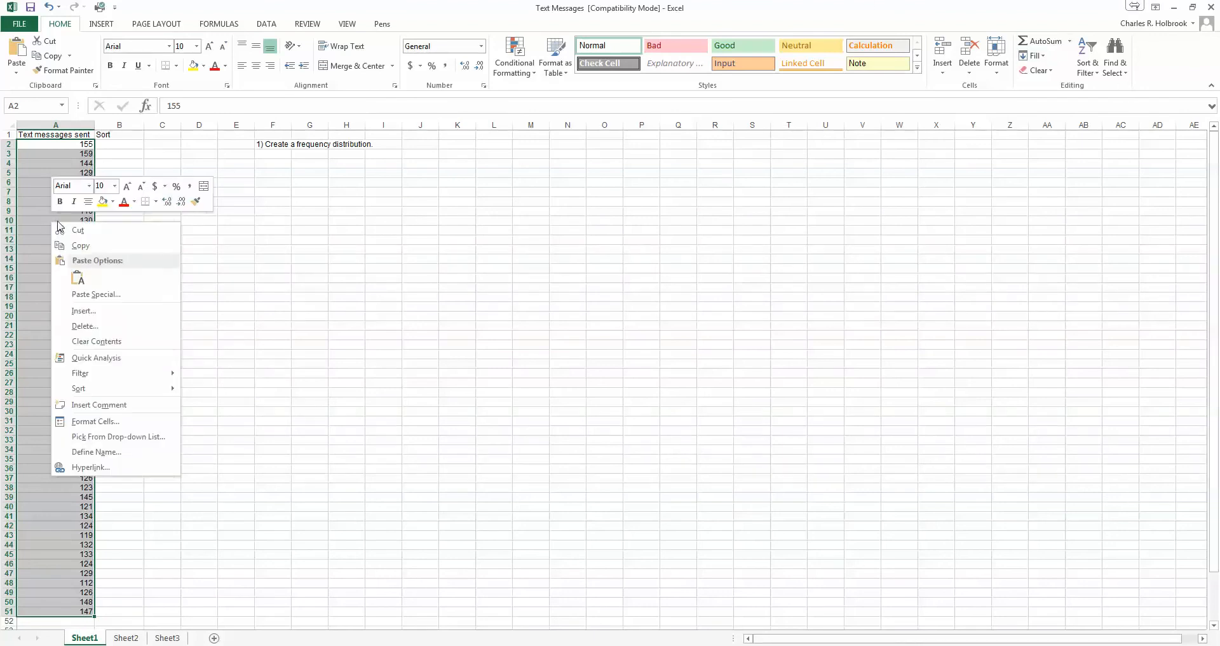
pyautogui.click(101, 243)
pyautogui.click(117, 142)
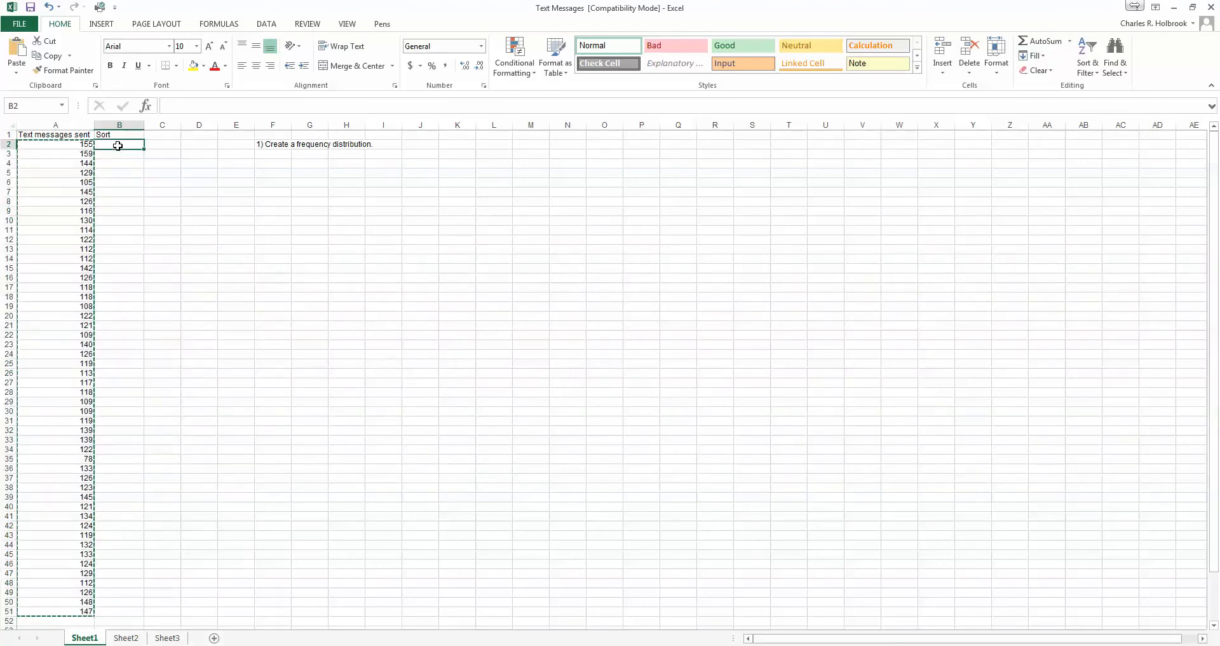
pyautogui.rightClick(125, 148)
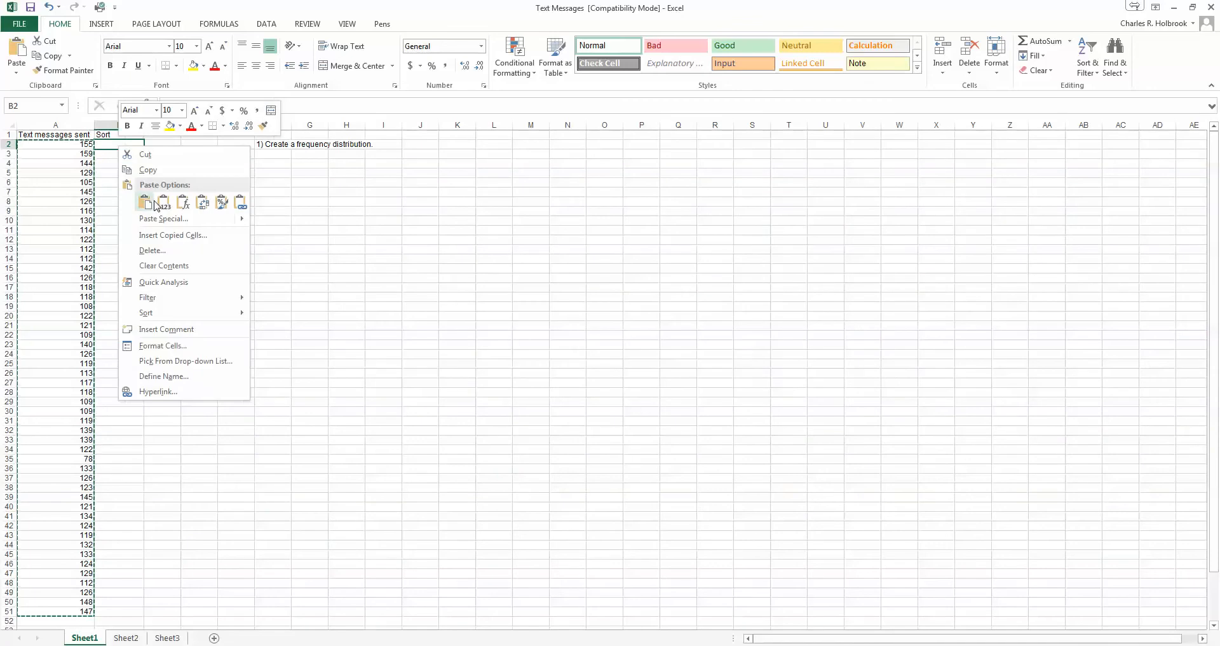
pyautogui.click(167, 201)
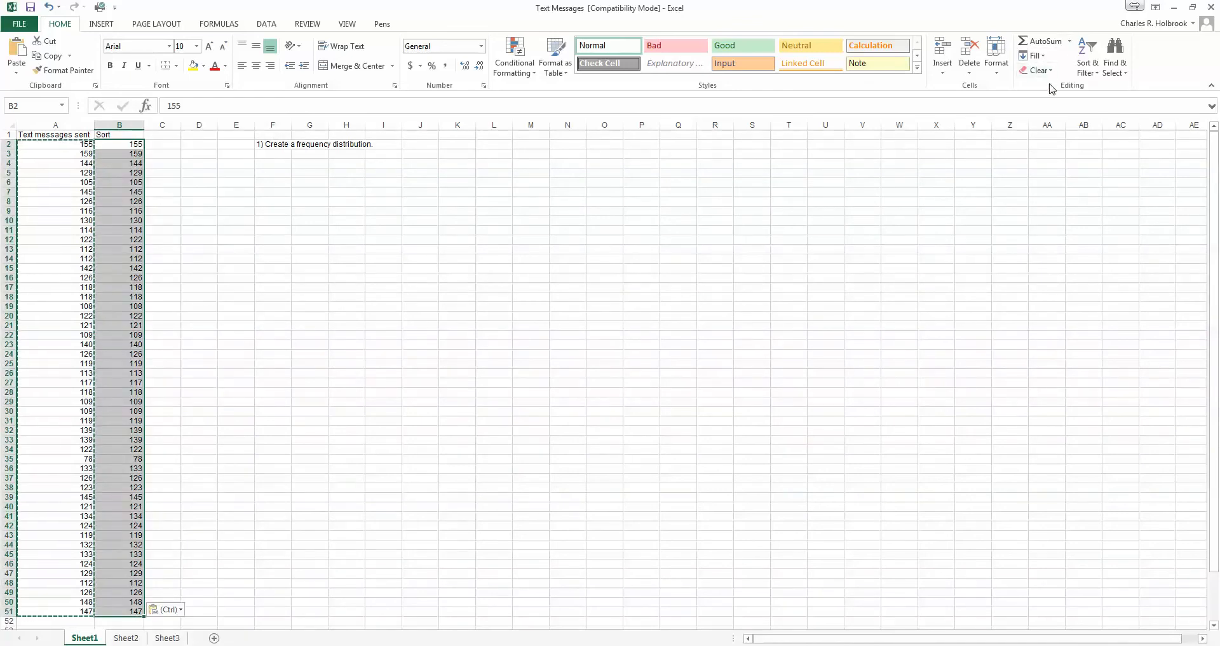
# Sort B2:B51 from smallest to largest, continuing with the current selection only
pyautogui.click(1091, 66)
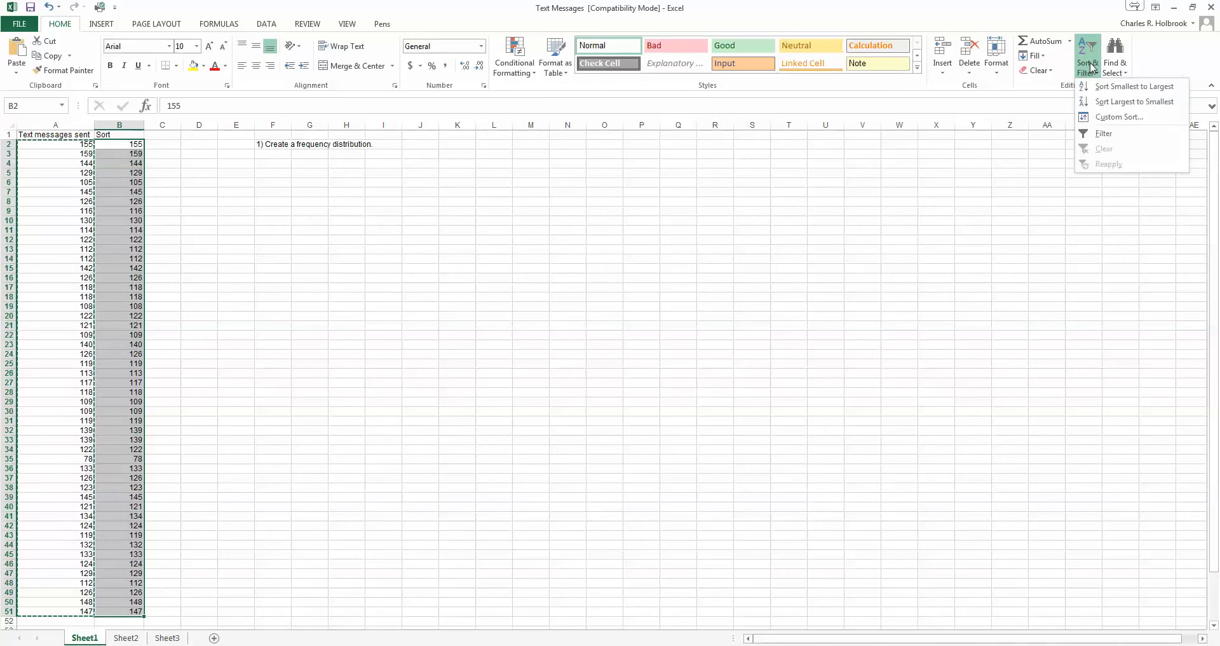
pyautogui.click(1117, 89)
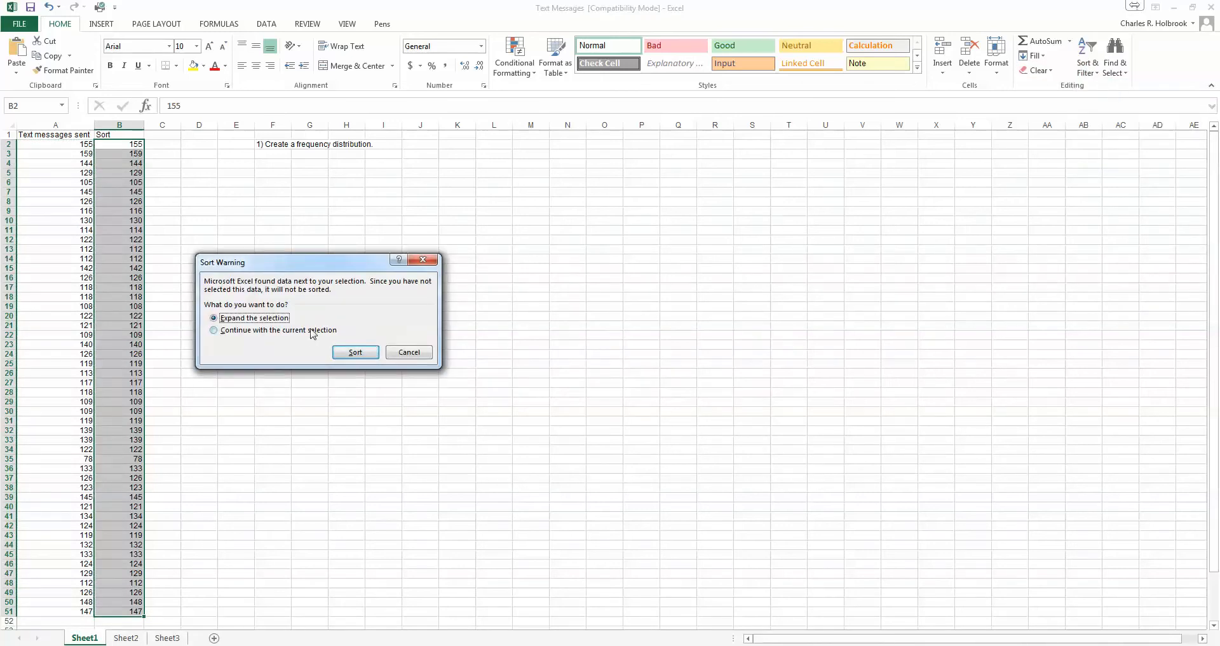
pyautogui.click(239, 334)
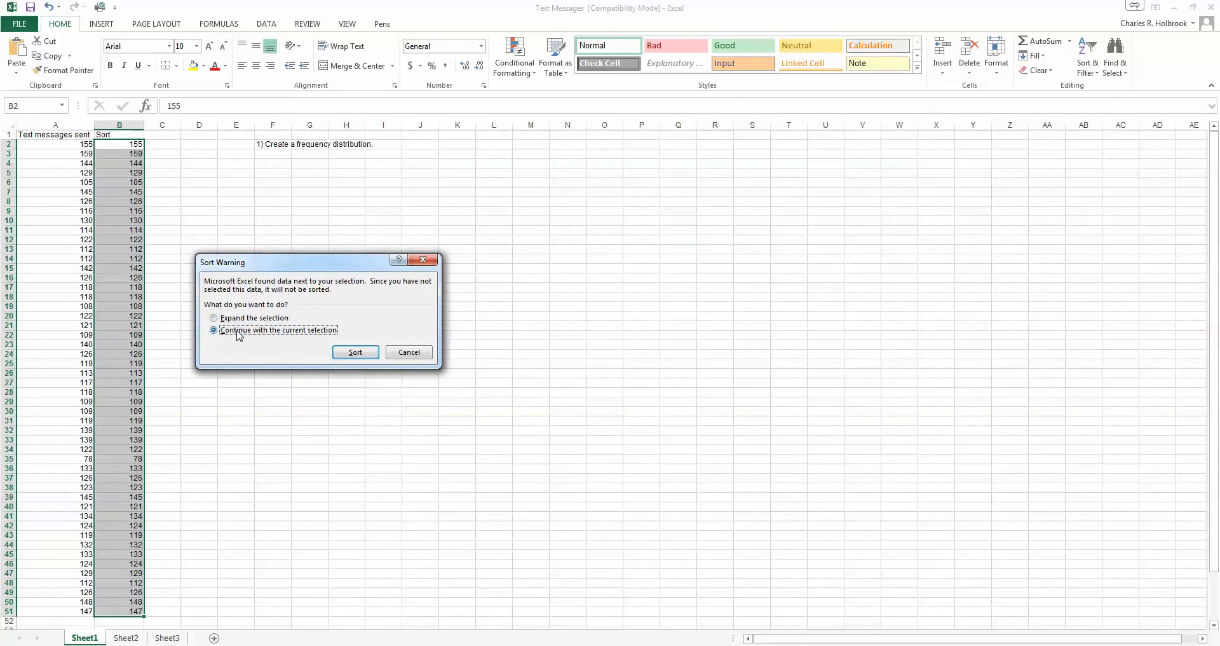
pyautogui.click(366, 353)
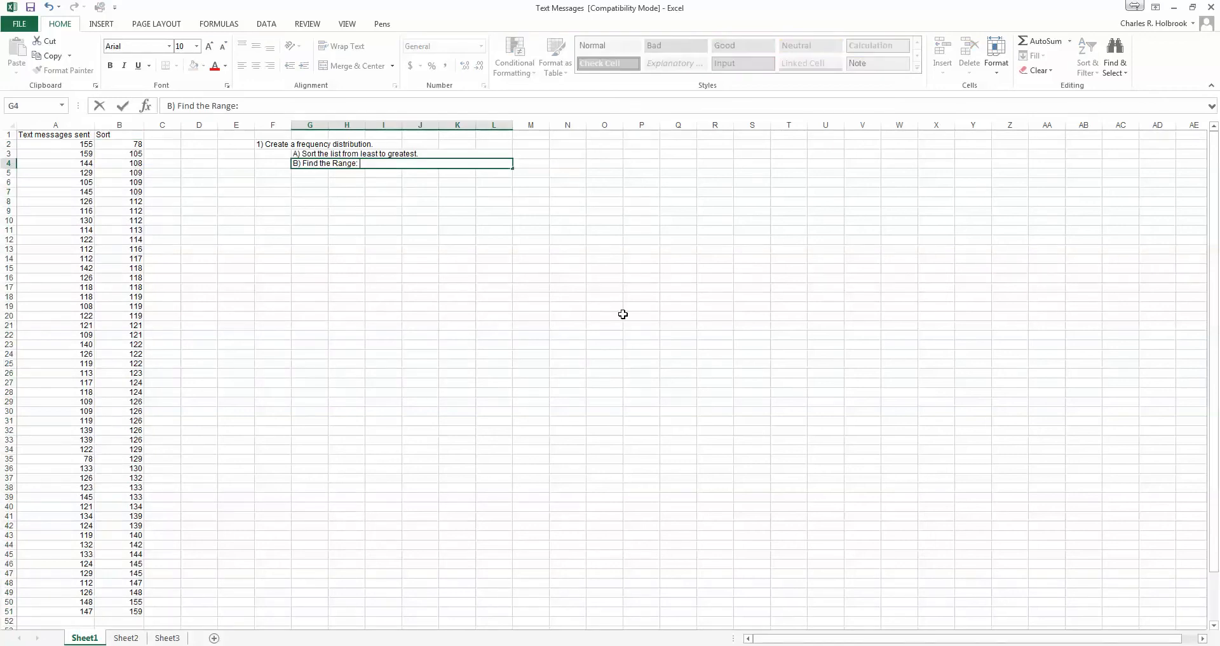
# Complete note B in merged cell G4 so it reads "B) Find the Range: 159 - 78 = 81, for this example use 5 classes."
pyautogui.write('159')
pyautogui.write('- 78 = 81')
pyautogui.write('for this example')
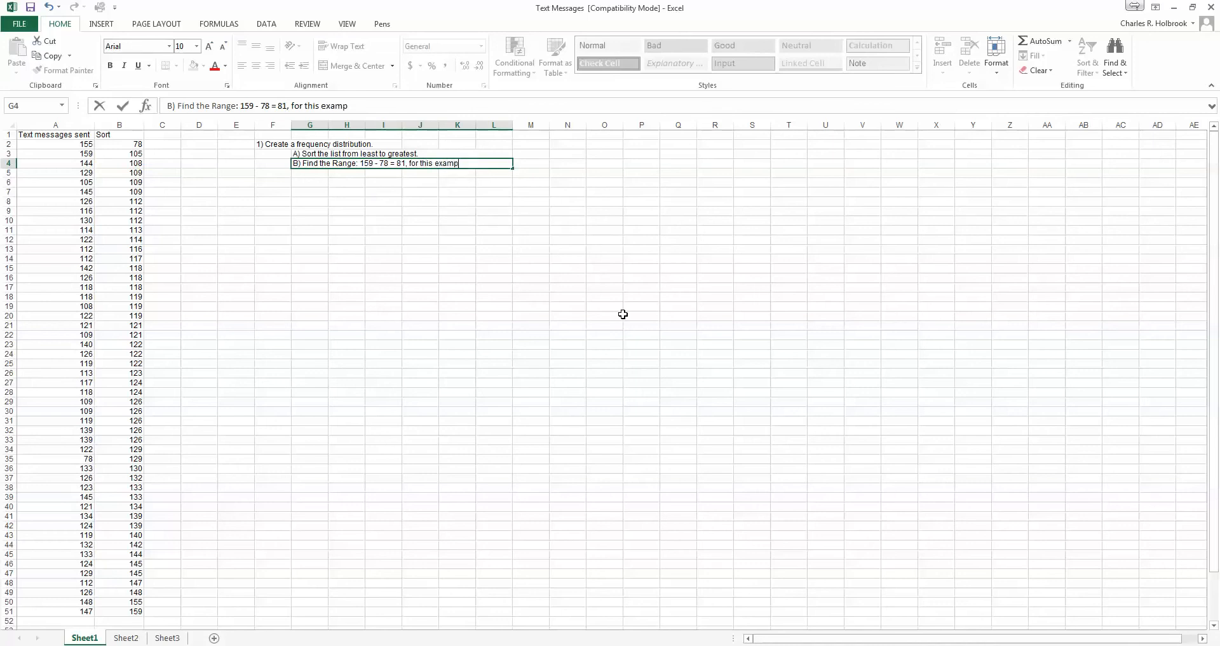
pyautogui.write(' use 5 classes.')
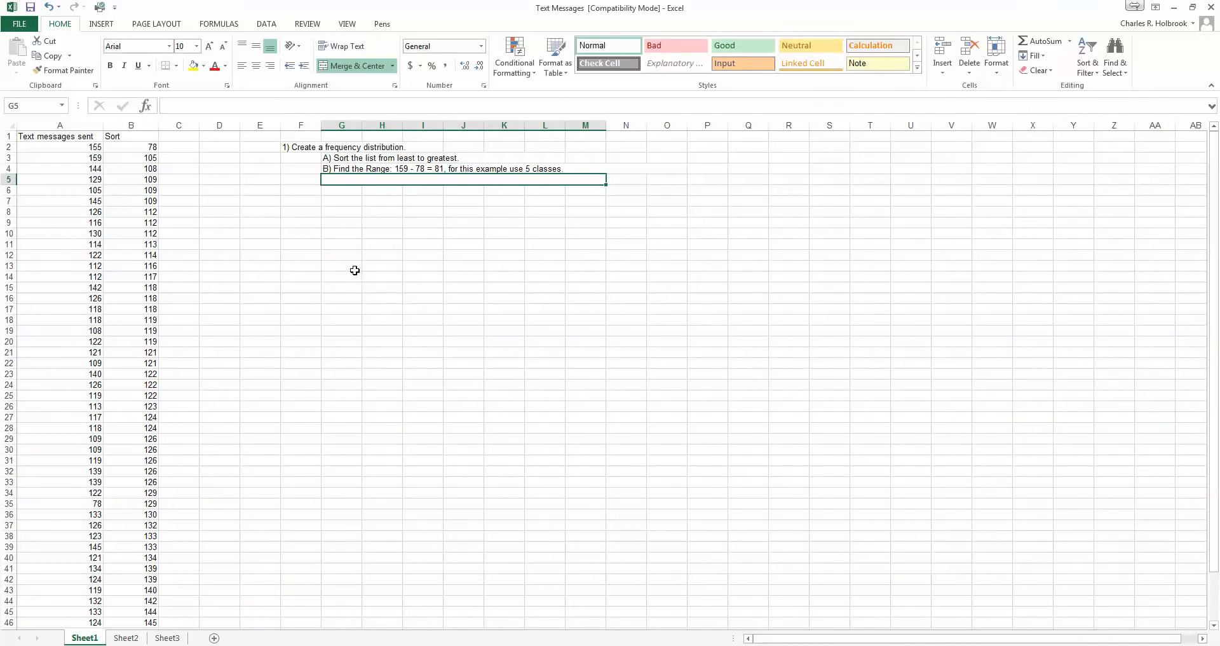
# Enter the note "C) Find 81/5 = 16.2, round to 17, this is the class width." in merged cell G5
pyautogui.write('C')
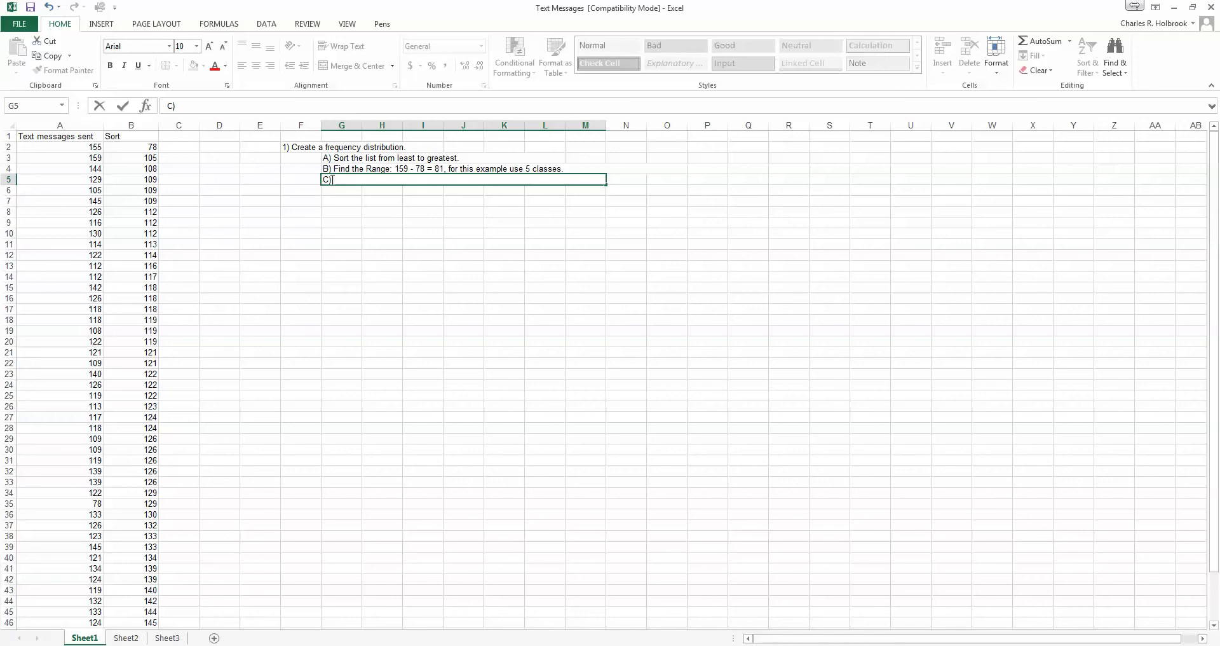
pyautogui.write(') Find 81/5 = 16.2, round')
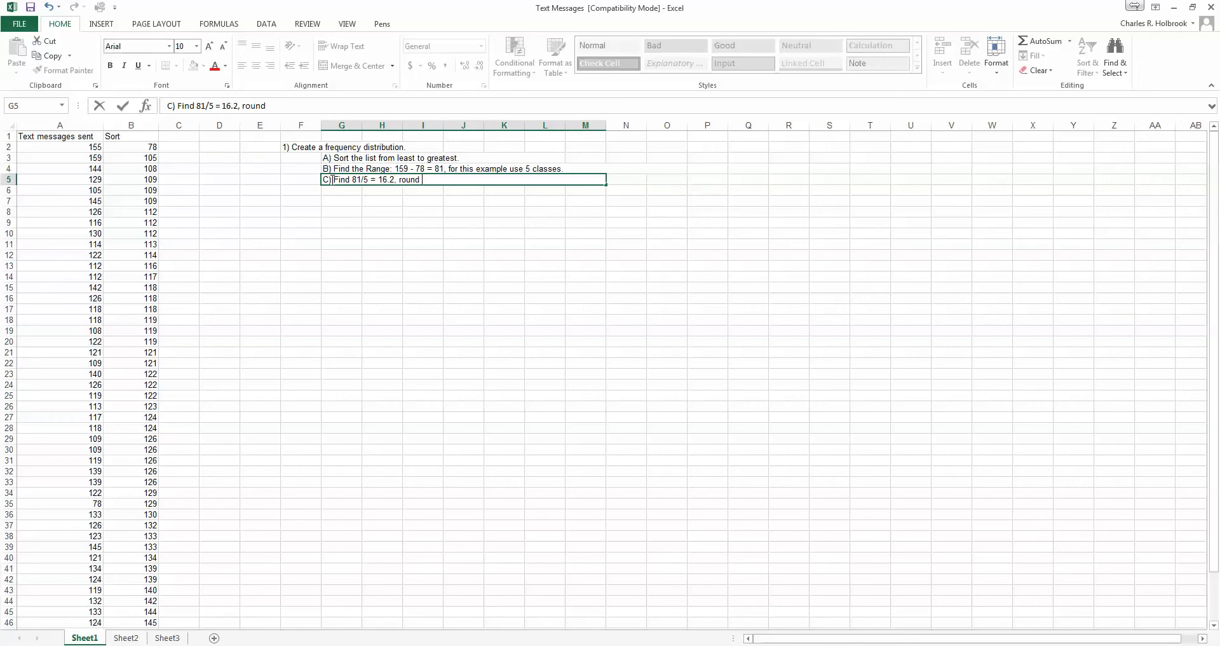
pyautogui.write(' to 17, this is the class width')
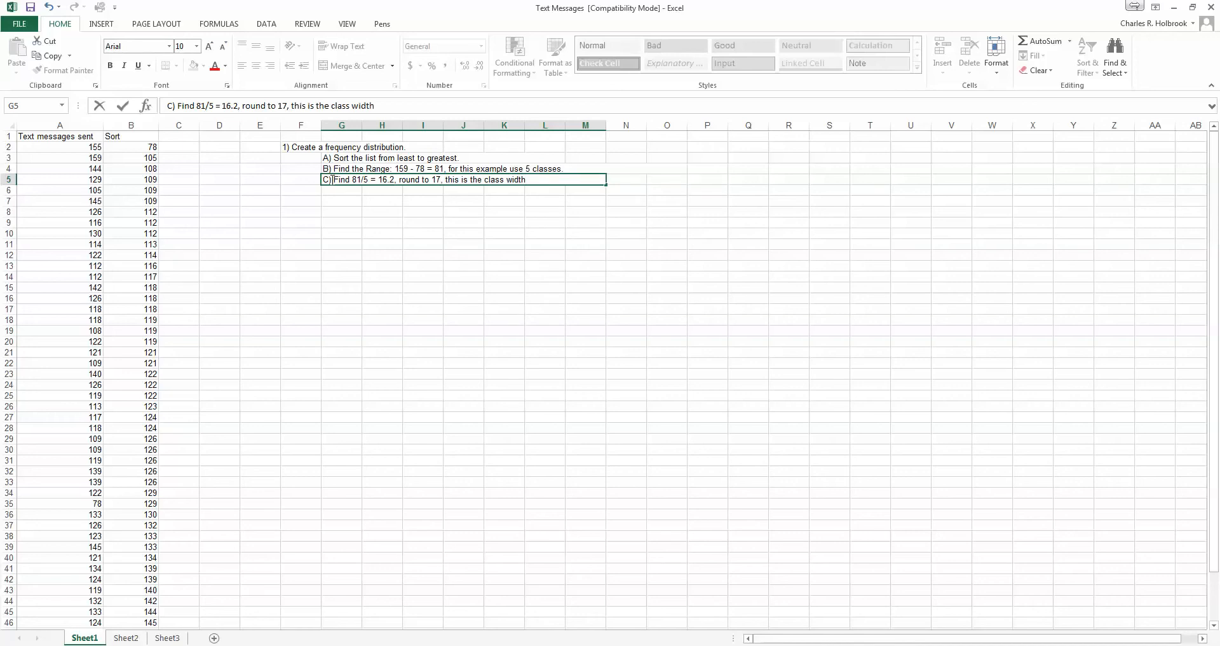
pyautogui.write('.')
pyautogui.press('Return')
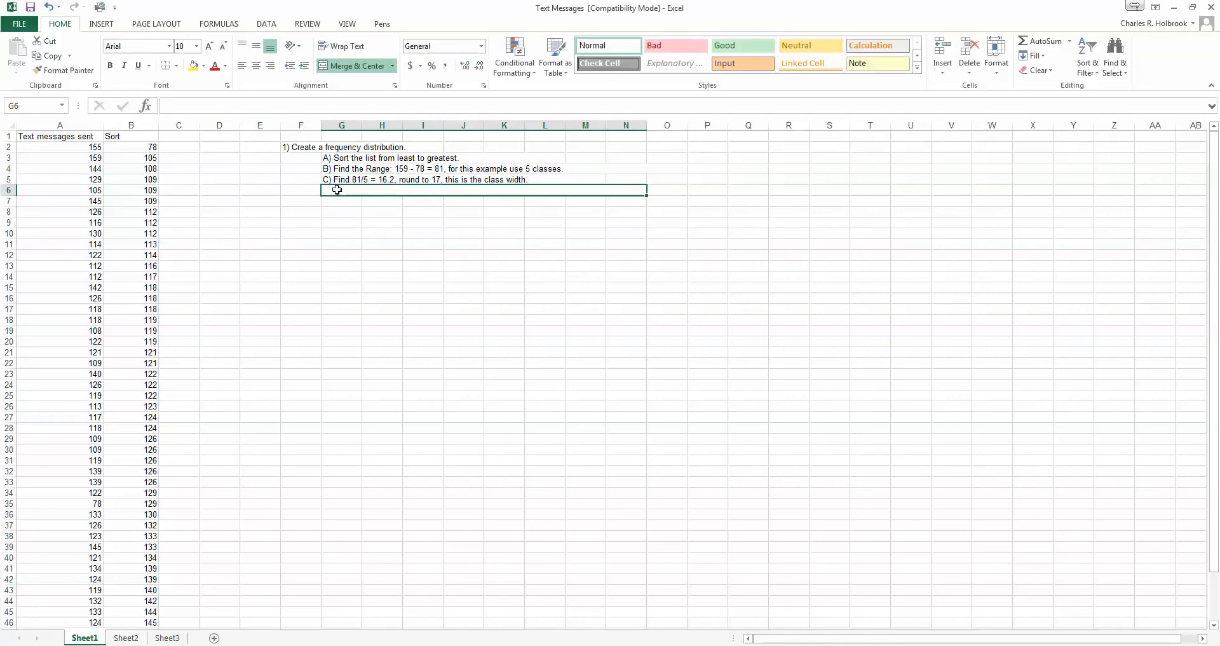
# Enter "D) Use the smallest value in the data set to be the lower limit of the first class." in merged cell G6
pyautogui.write('D)')
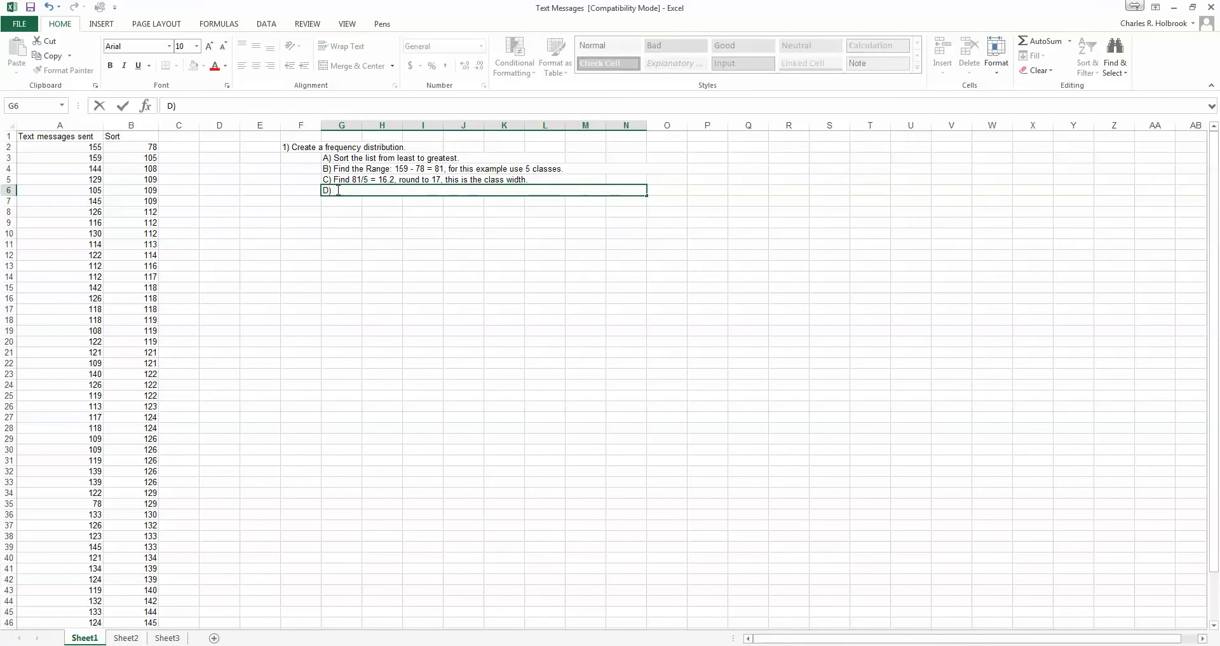
pyautogui.write('Use the smallest value in the data')
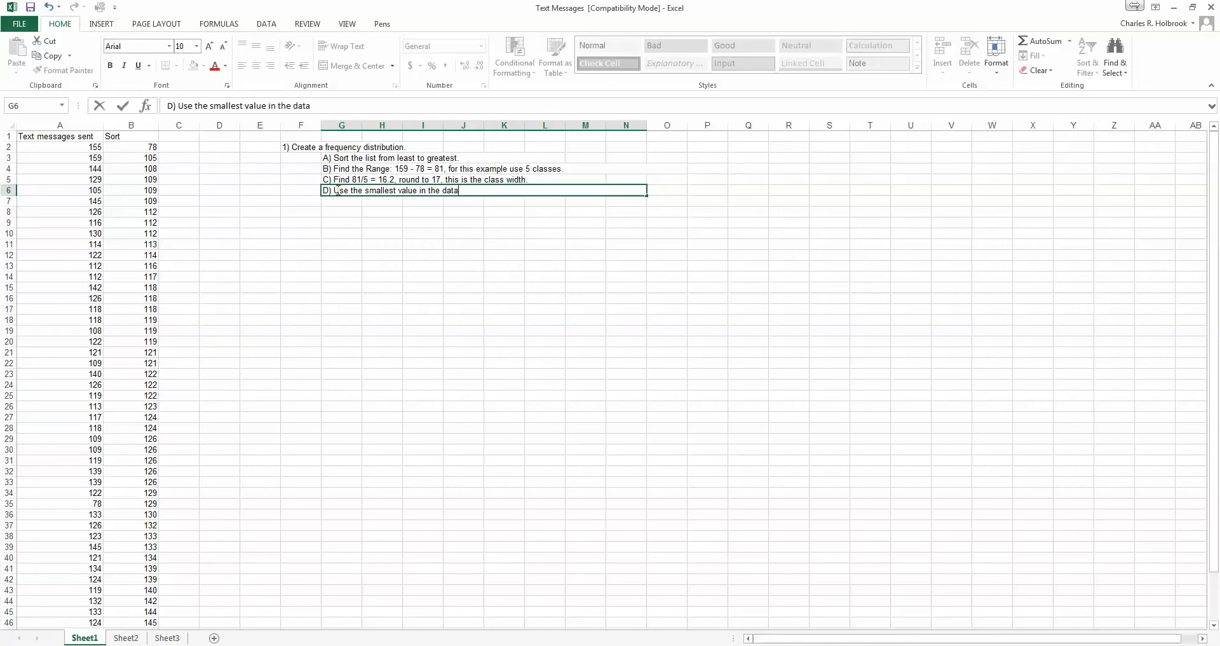
pyautogui.write(' set to be the lower limit of ')
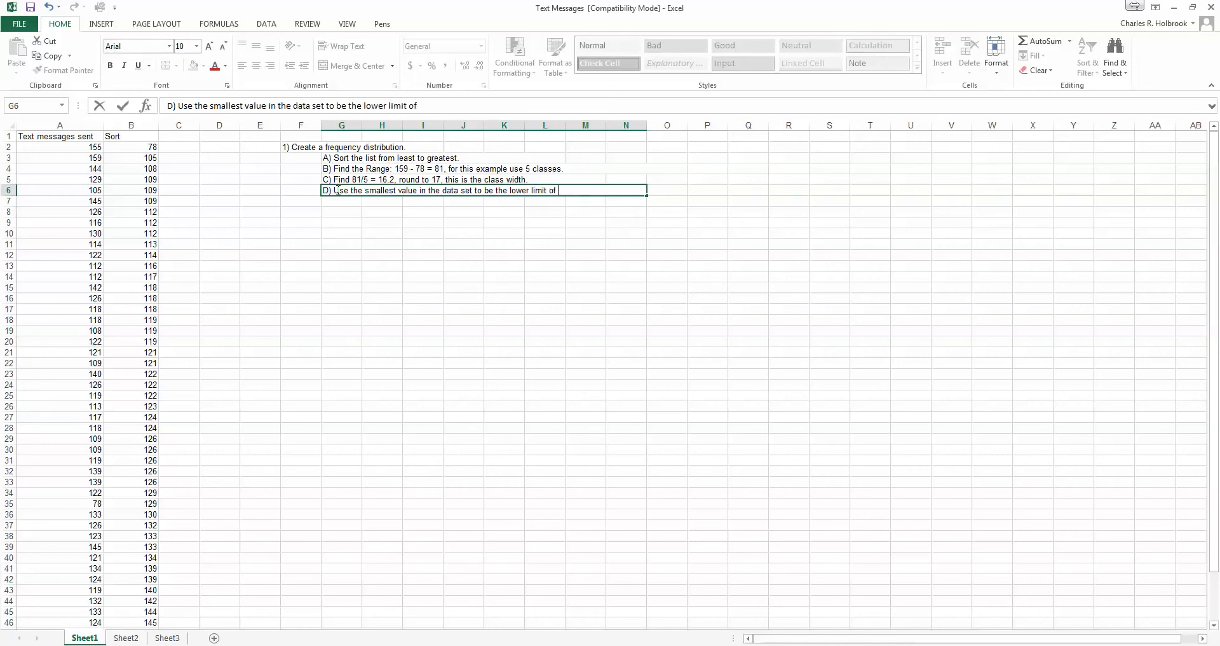
pyautogui.write('the first class.')
# Switch to the Windows Journal note and handwrite 78 in black under the class heading, with a red +17 beside it
pyautogui.click(898, 625)
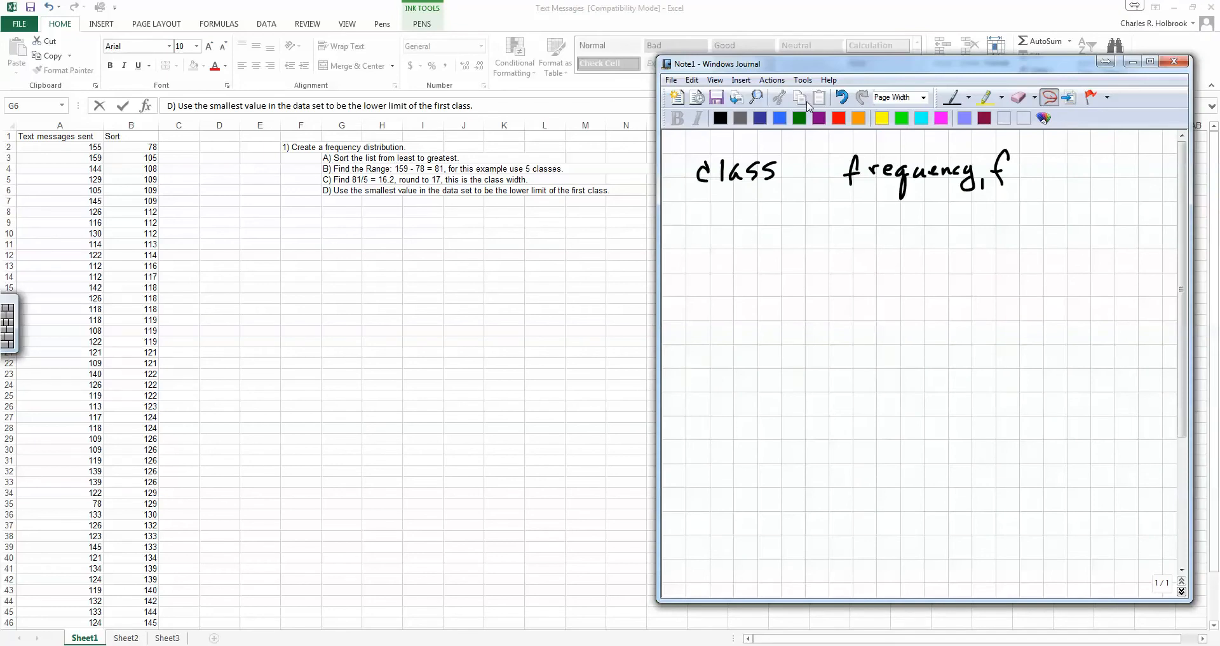
pyautogui.click(952, 97)
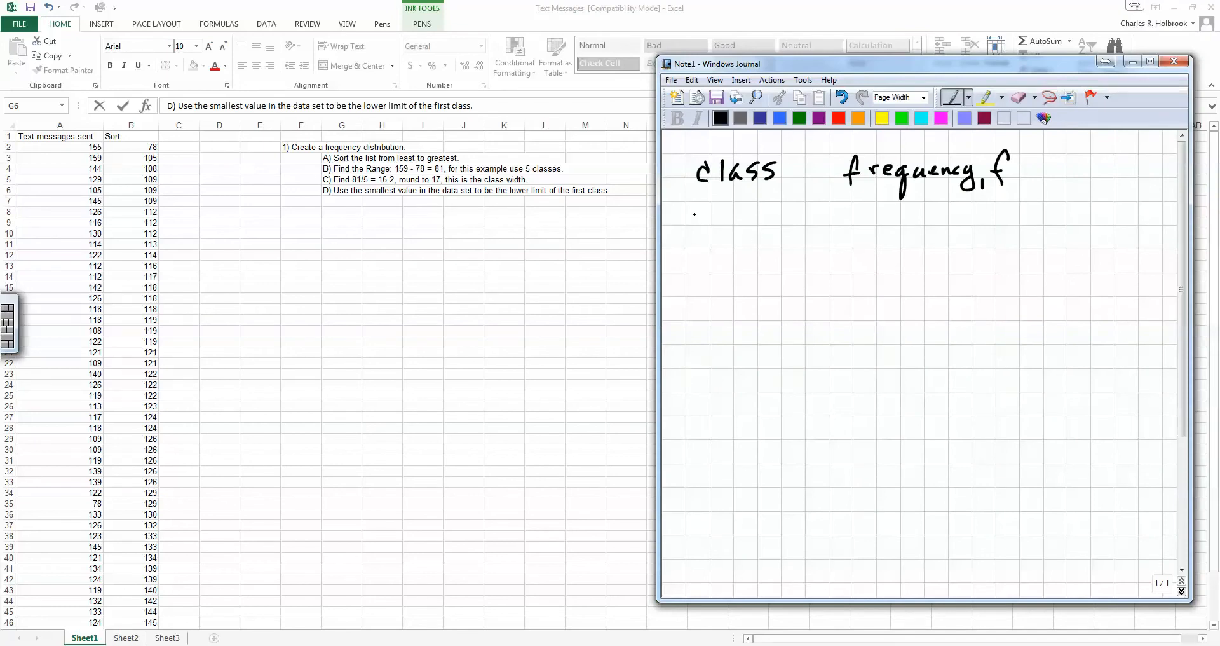
pyautogui.moveTo(694, 210)
pyautogui.mouseDown()
pyautogui.moveTo(714, 230)
pyautogui.moveTo(719, 210)
pyautogui.mouseUp()
pyautogui.click(839, 118)
pyautogui.moveTo(664, 231); pyautogui.dragTo(673, 229)
pyautogui.moveTo(669, 226)
pyautogui.mouseDown()
pyautogui.moveTo(667, 239)
pyautogui.moveTo(680, 236)
pyautogui.mouseUp()
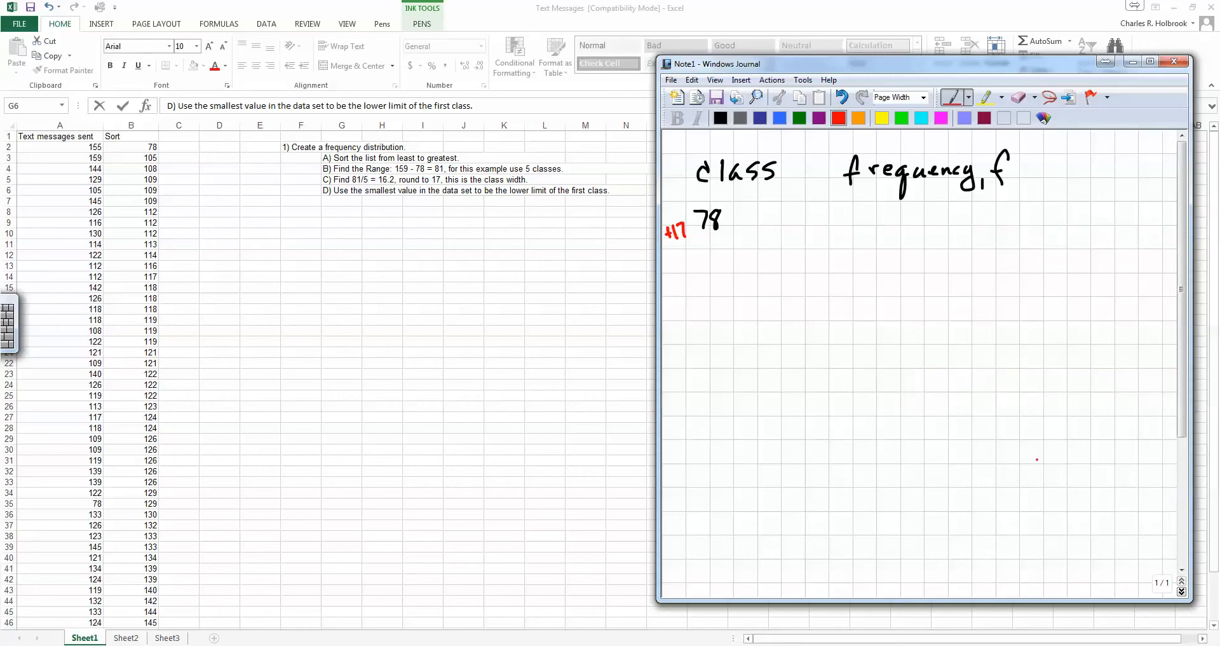
# Handwrite 95 in black below 78 as the second lower limit and complete the first class as 78-94
pyautogui.click(720, 117)
pyautogui.moveTo(710, 237)
pyautogui.mouseDown()
pyautogui.moveTo(705, 255)
pyautogui.moveTo(727, 234)
pyautogui.mouseUp()
pyautogui.moveTo(760, 208)
pyautogui.mouseDown()
pyautogui.moveTo(755, 230)
pyautogui.moveTo(772, 227)
pyautogui.moveTo(744, 214)
pyautogui.mouseUp()
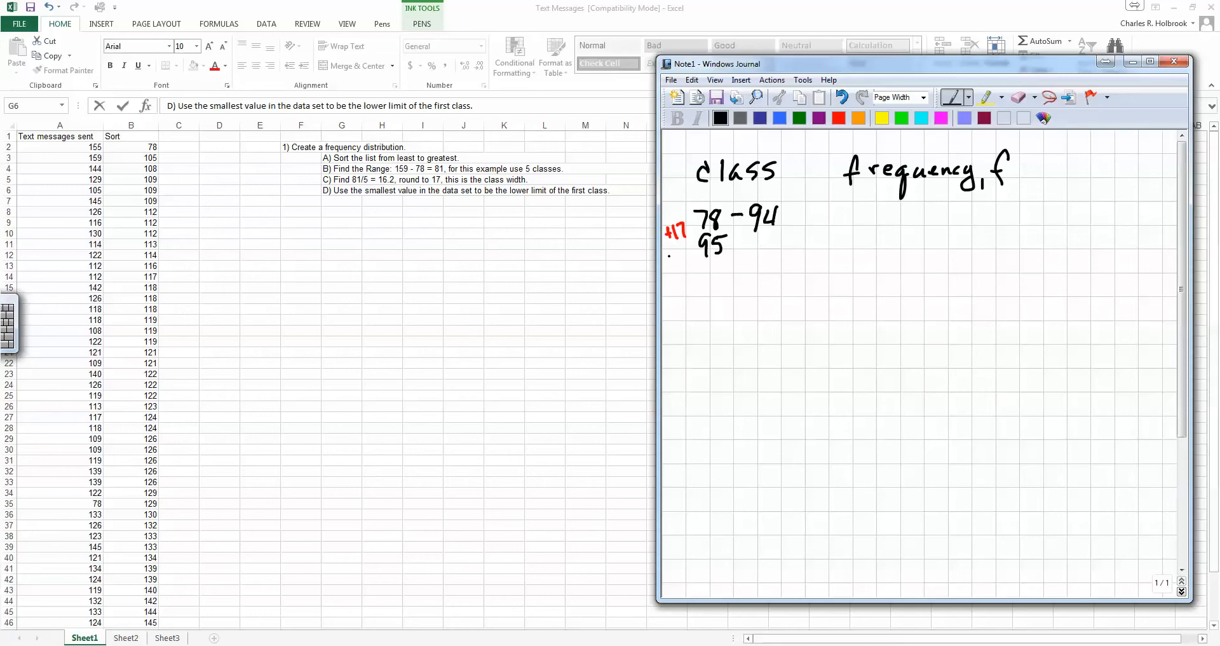
# Handwrite a red +17 below the first one beside the lower limits, and another beside the upper limits
pyautogui.click(839, 117)
pyautogui.moveTo(673, 256)
pyautogui.mouseDown()
pyautogui.moveTo(673, 268)
pyautogui.moveTo(687, 265)
pyautogui.mouseUp()
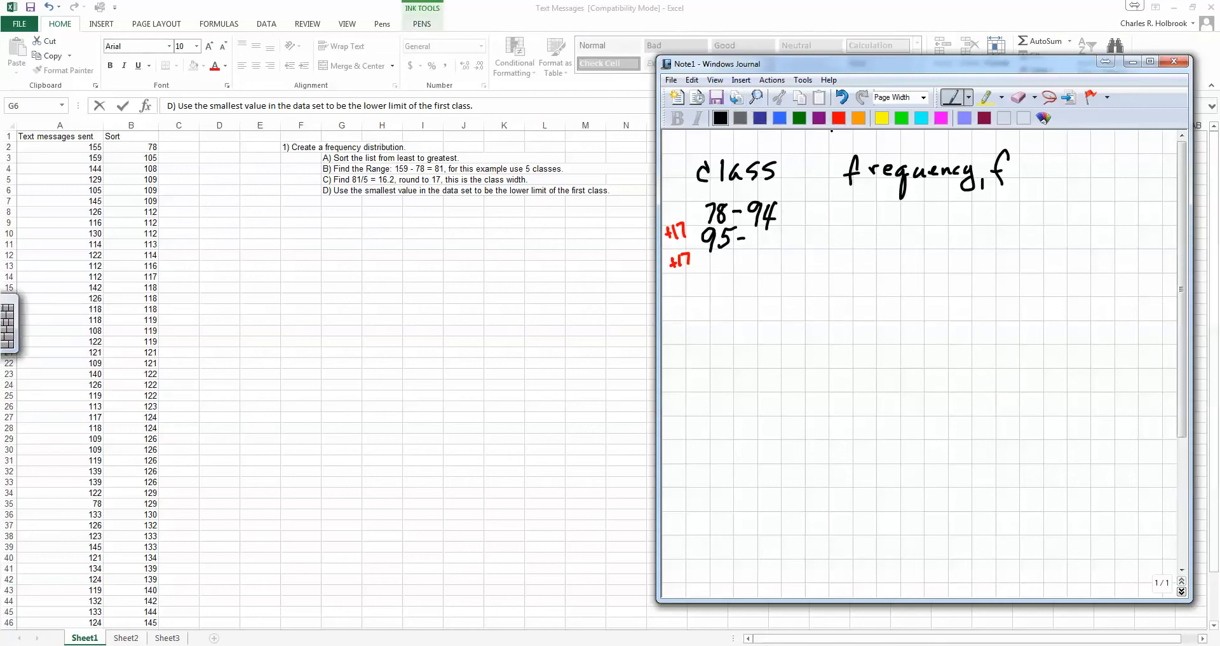
pyautogui.click(839, 118)
pyautogui.moveTo(779, 227); pyautogui.dragTo(787, 227)
pyautogui.moveTo(784, 221)
pyautogui.mouseDown()
pyautogui.moveTo(784, 234)
pyautogui.moveTo(798, 233)
pyautogui.mouseUp()
# Handwrite 111 in black as the second class's upper limit and add the third class, 112-128, below it
pyautogui.click(721, 119)
pyautogui.moveTo(752, 237)
pyautogui.mouseDown()
pyautogui.moveTo(751, 254)
pyautogui.moveTo(767, 252)
pyautogui.mouseUp()
pyautogui.moveTo(708, 258)
pyautogui.mouseDown()
pyautogui.moveTo(706, 277)
pyautogui.moveTo(750, 274)
pyautogui.mouseUp()
pyautogui.moveTo(758, 261); pyautogui.dragTo(769, 271)
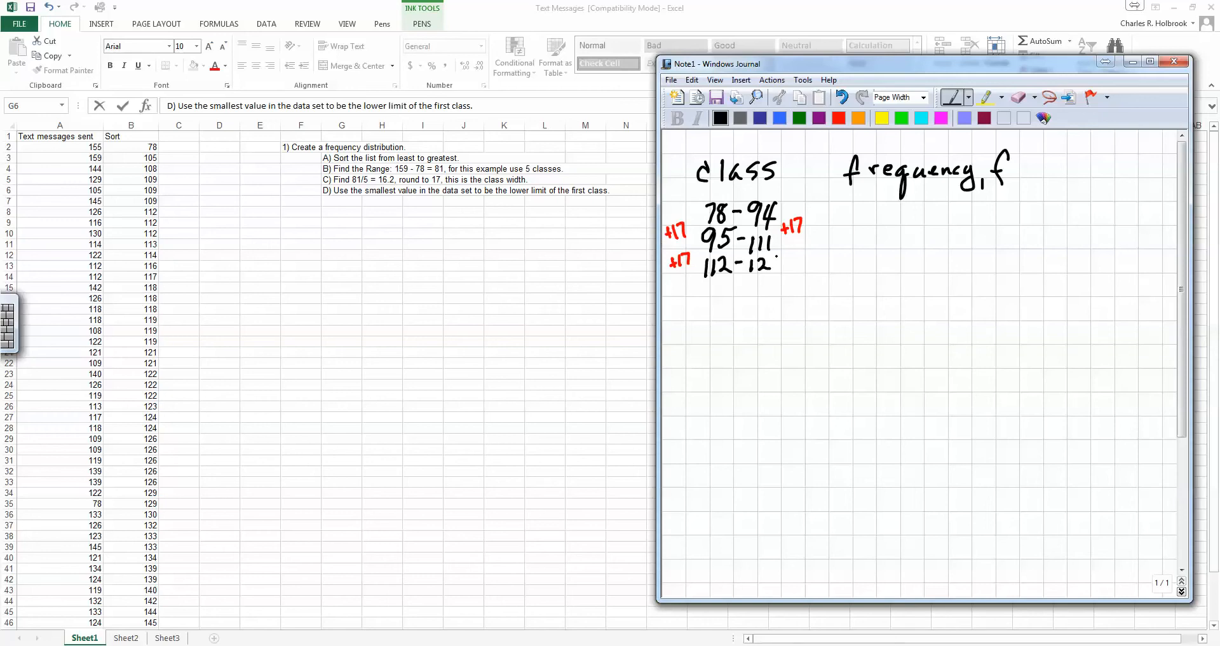
pyautogui.moveTo(779, 257); pyautogui.dragTo(776, 256)
# Handwrite the fourth class, 129-145, and the fifth class, 146-163, below the third class
pyautogui.moveTo(704, 281)
pyautogui.mouseDown()
pyautogui.moveTo(703, 296)
pyautogui.moveTo(725, 284)
pyautogui.moveTo(723, 298)
pyautogui.moveTo(752, 294)
pyautogui.mouseUp()
pyautogui.moveTo(764, 281); pyautogui.dragTo(775, 288)
pyautogui.click(776, 289)
pyautogui.moveTo(772, 278)
pyautogui.mouseDown()
pyautogui.moveTo(770, 297)
pyautogui.moveTo(792, 277)
pyautogui.mouseUp()
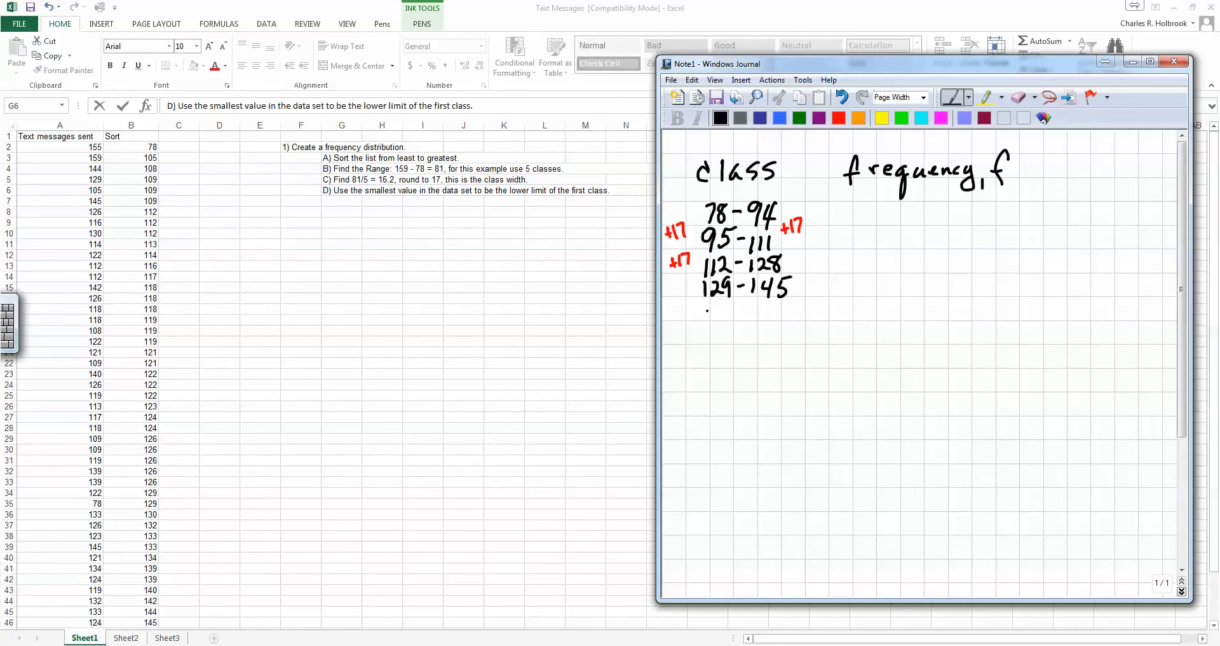
pyautogui.moveTo(701, 305)
pyautogui.mouseDown()
pyautogui.moveTo(703, 320)
pyautogui.moveTo(721, 315)
pyautogui.mouseUp()
pyautogui.moveTo(717, 304)
pyautogui.mouseDown()
pyautogui.moveTo(717, 321)
pyautogui.moveTo(729, 314)
pyautogui.mouseUp()
pyautogui.click(746, 308)
pyautogui.moveTo(755, 301)
pyautogui.mouseDown()
pyautogui.moveTo(753, 319)
pyautogui.moveTo(783, 321)
pyautogui.mouseUp()
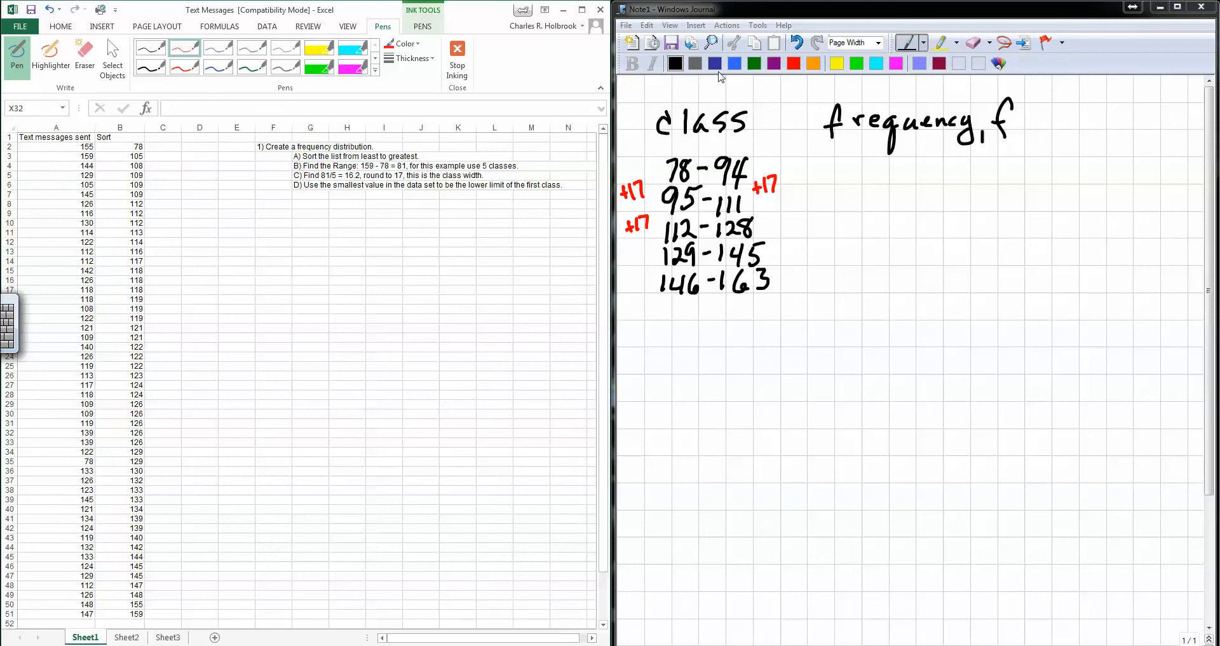
# Mark the sorted value 78 with a red arrow and draw one blue tally mark beside class 78-94
pyautogui.click(734, 63)
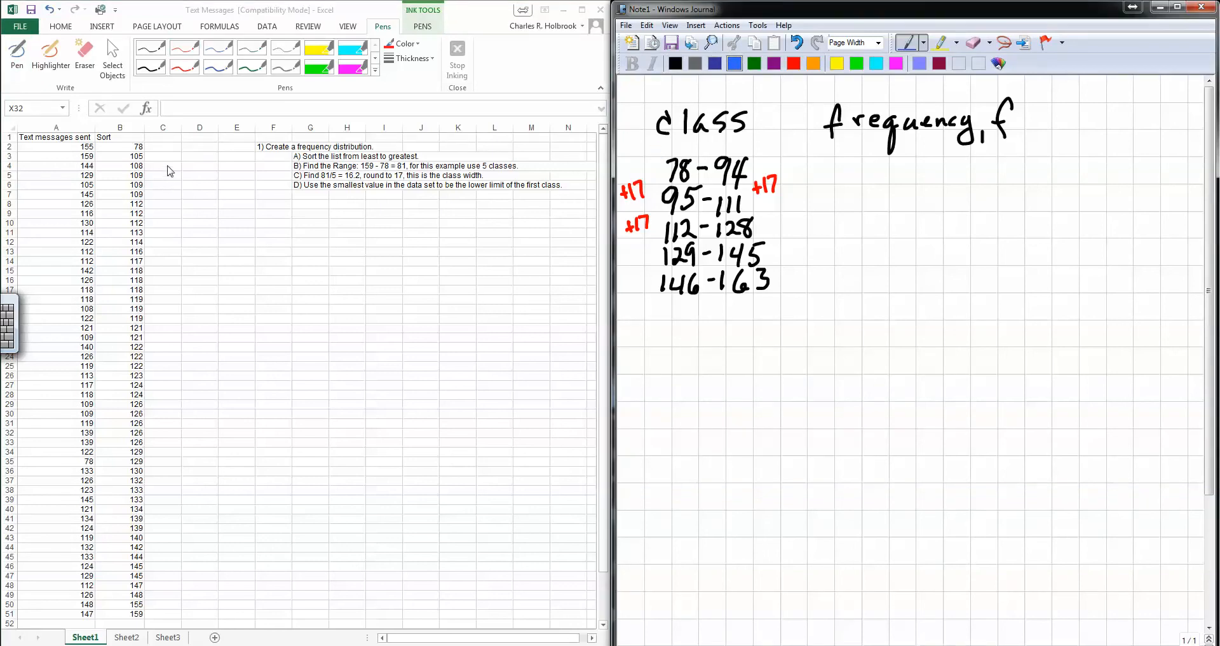
pyautogui.click(152, 51)
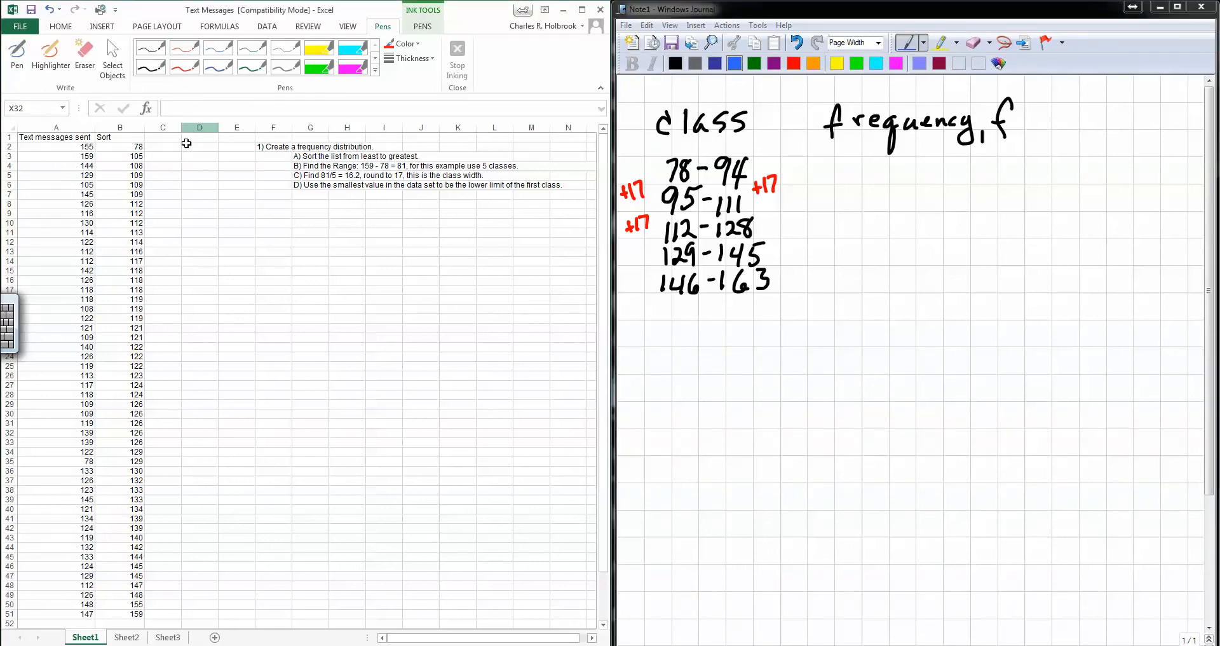
pyautogui.click(185, 48)
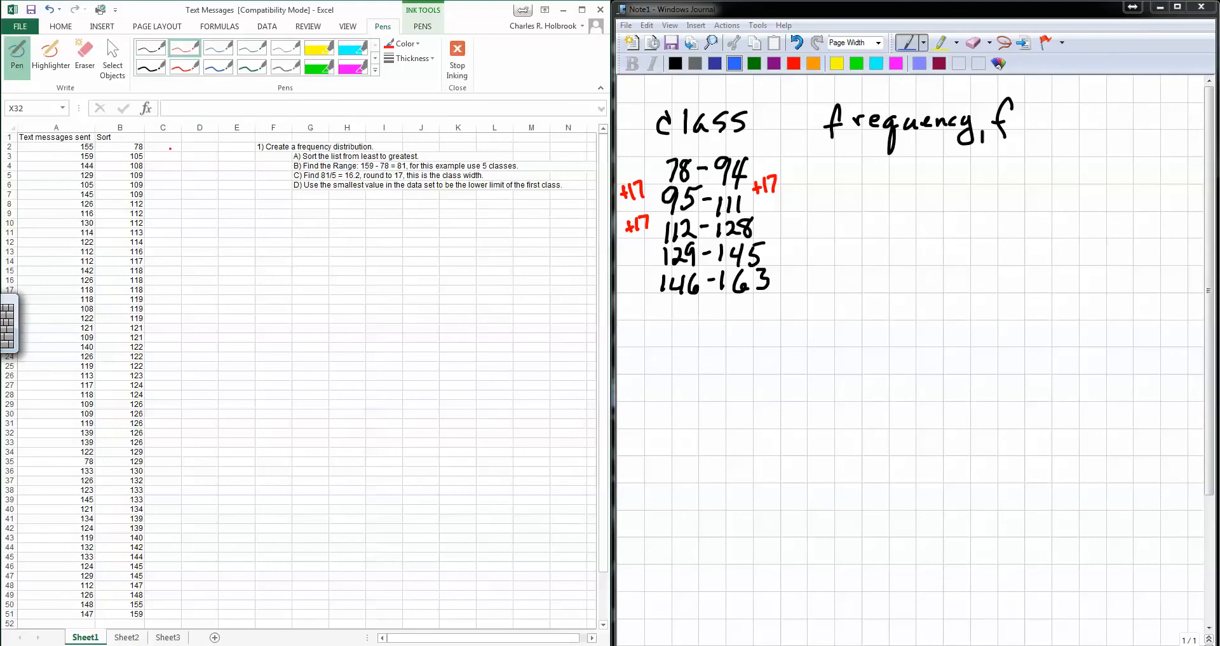
pyautogui.moveTo(172, 145); pyautogui.dragTo(160, 148)
pyautogui.click(877, 168)
pyautogui.moveTo(883, 159); pyautogui.dragTo(875, 181)
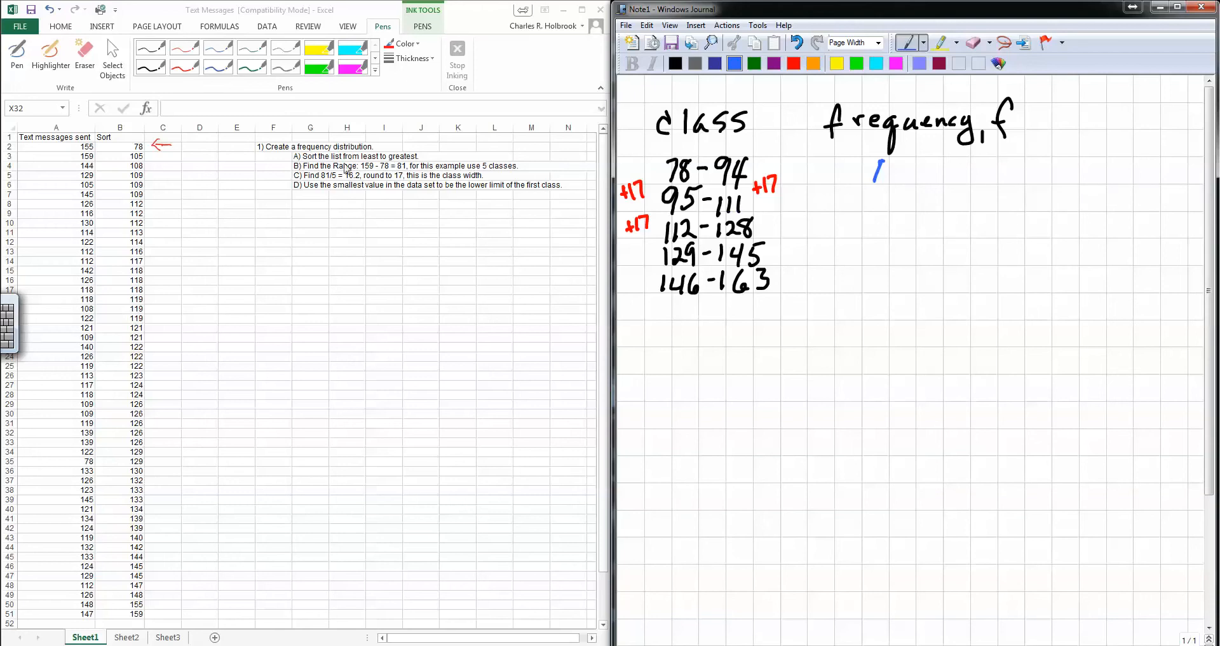
# Mark the sorted values 105 through 109 with blue dashes and draw five blue tally marks beside class 95-111
pyautogui.click(189, 49)
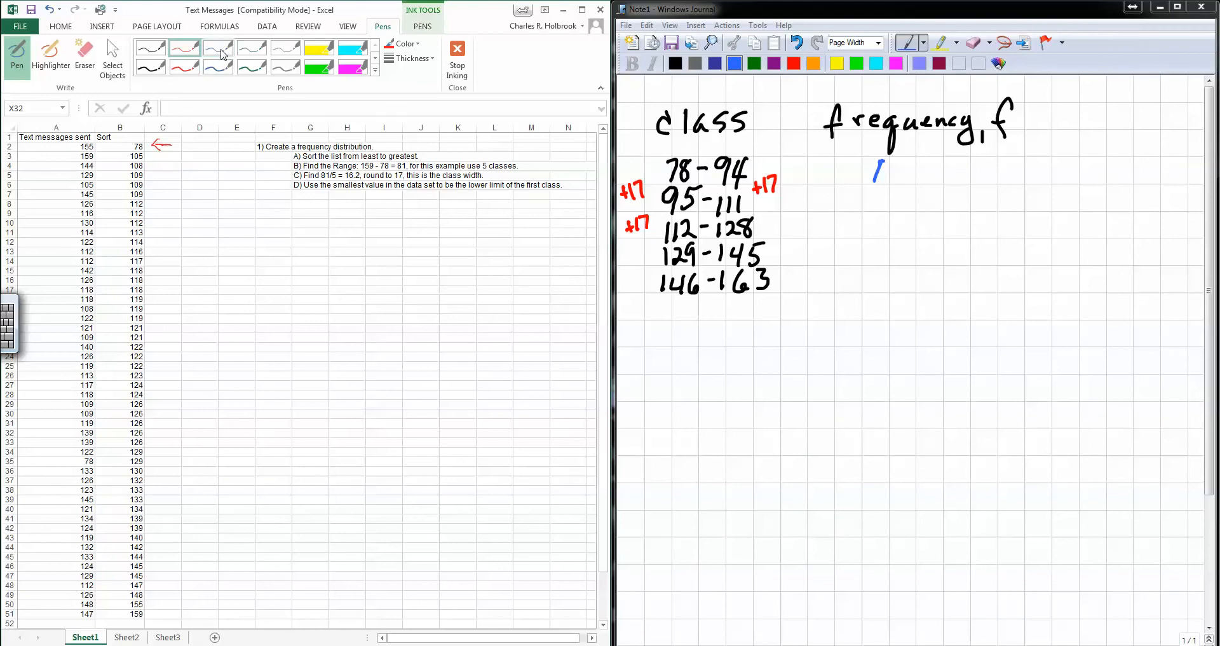
pyautogui.click(218, 66)
pyautogui.moveTo(154, 159)
pyautogui.mouseDown()
pyautogui.moveTo(171, 158)
pyautogui.moveTo(165, 195)
pyautogui.mouseUp()
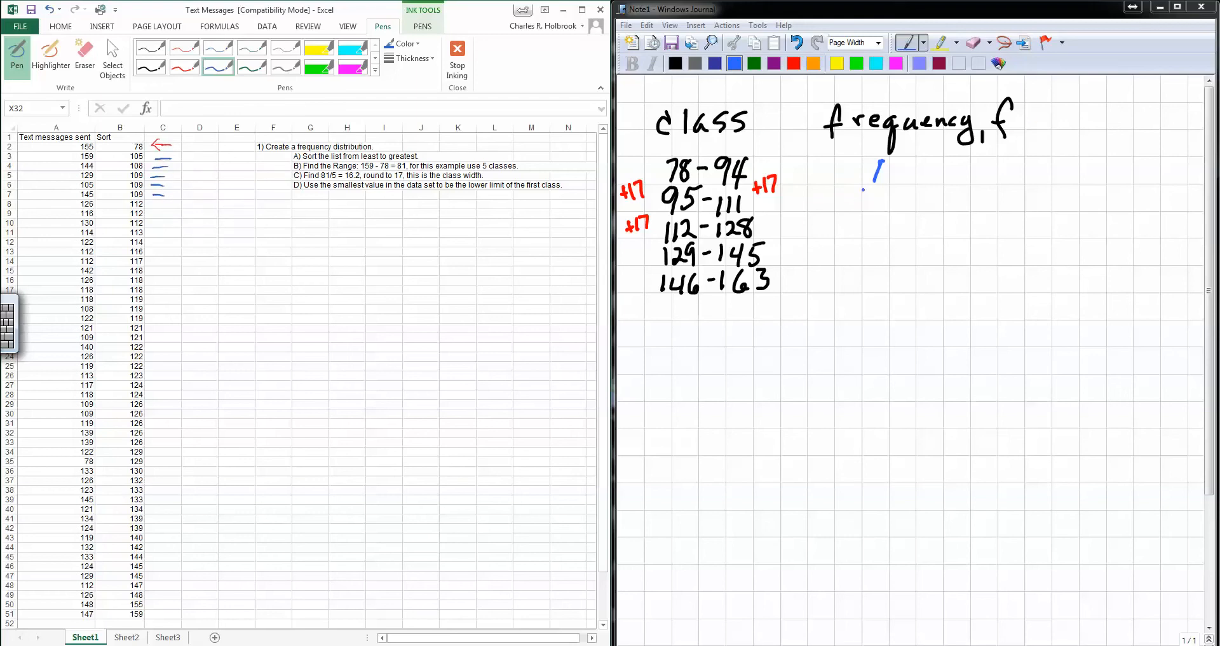
pyautogui.moveTo(867, 190)
pyautogui.mouseDown()
pyautogui.moveTo(856, 216)
pyautogui.moveTo(913, 206)
pyautogui.mouseUp()
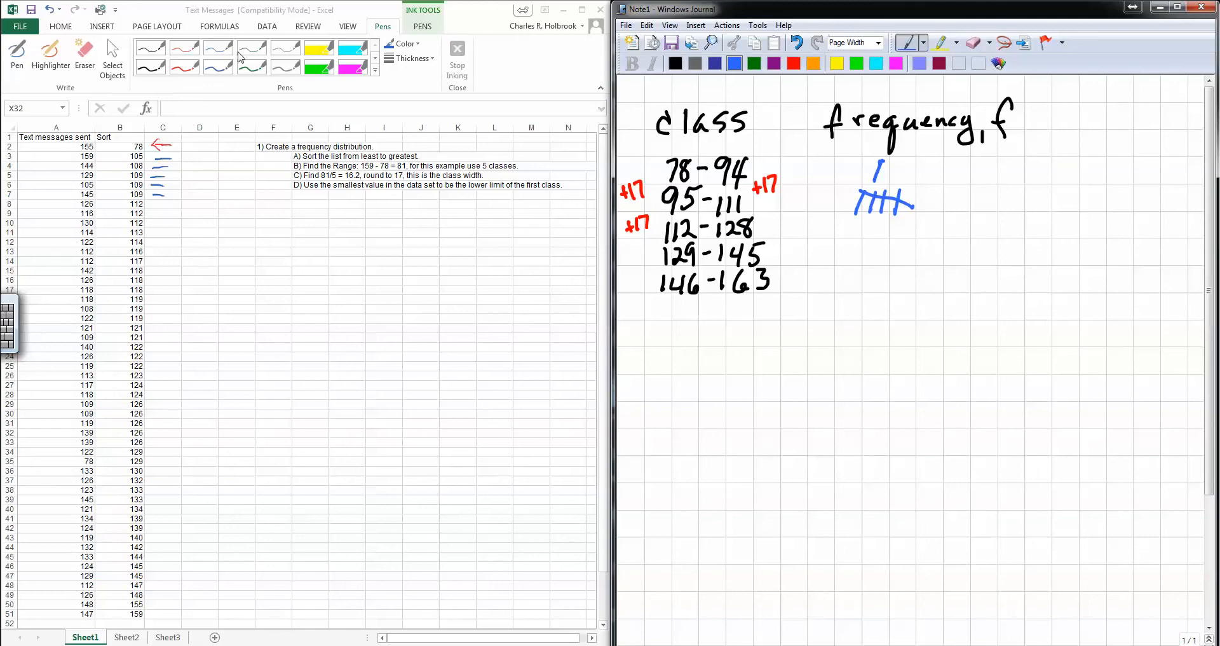
# Mark each sorted value from 112 through 126 with a green dash in column C
pyautogui.click(253, 66)
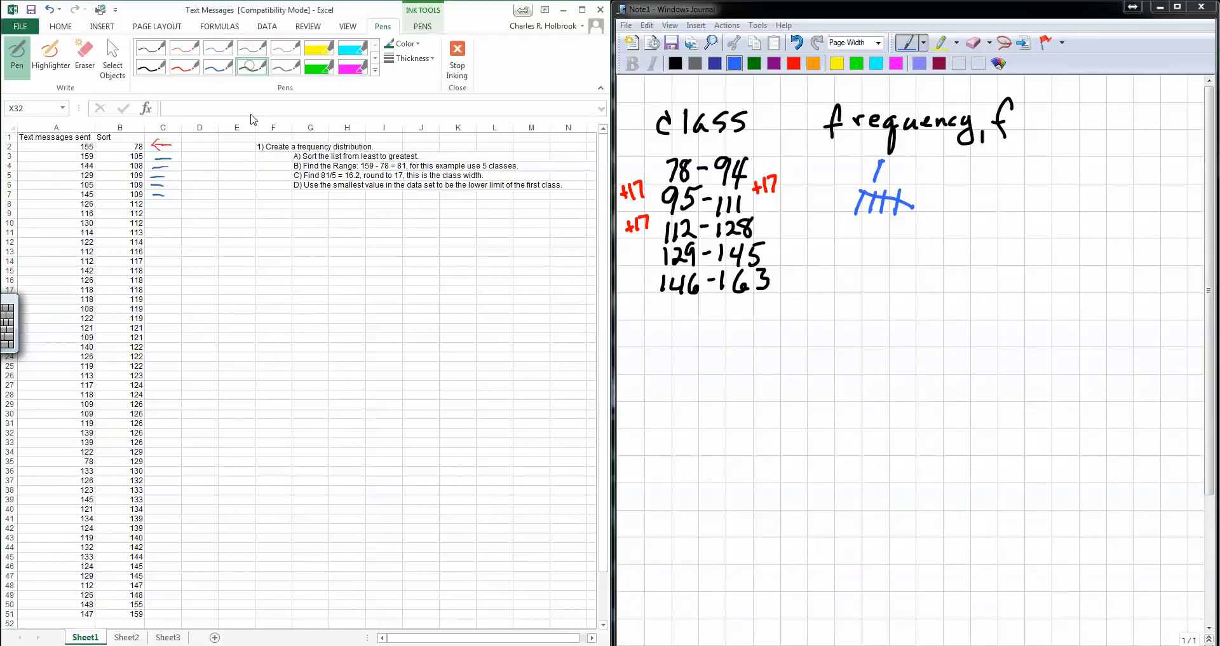
pyautogui.moveTo(157, 206)
pyautogui.mouseDown()
pyautogui.moveTo(173, 204)
pyautogui.moveTo(166, 215)
pyautogui.mouseUp()
pyautogui.moveTo(153, 242)
pyautogui.mouseDown()
pyautogui.moveTo(165, 241)
pyautogui.moveTo(162, 409)
pyautogui.mouseUp()
pyautogui.click(164, 380)
pyautogui.click(161, 408)
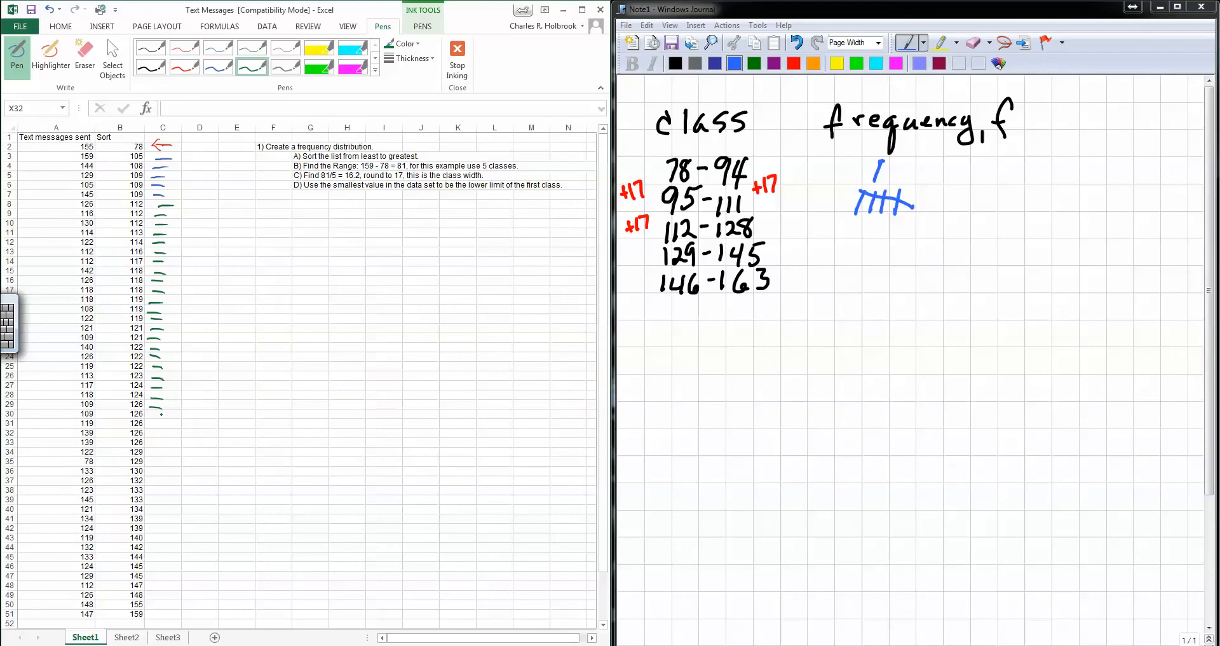
pyautogui.moveTo(147, 430); pyautogui.dragTo(161, 448)
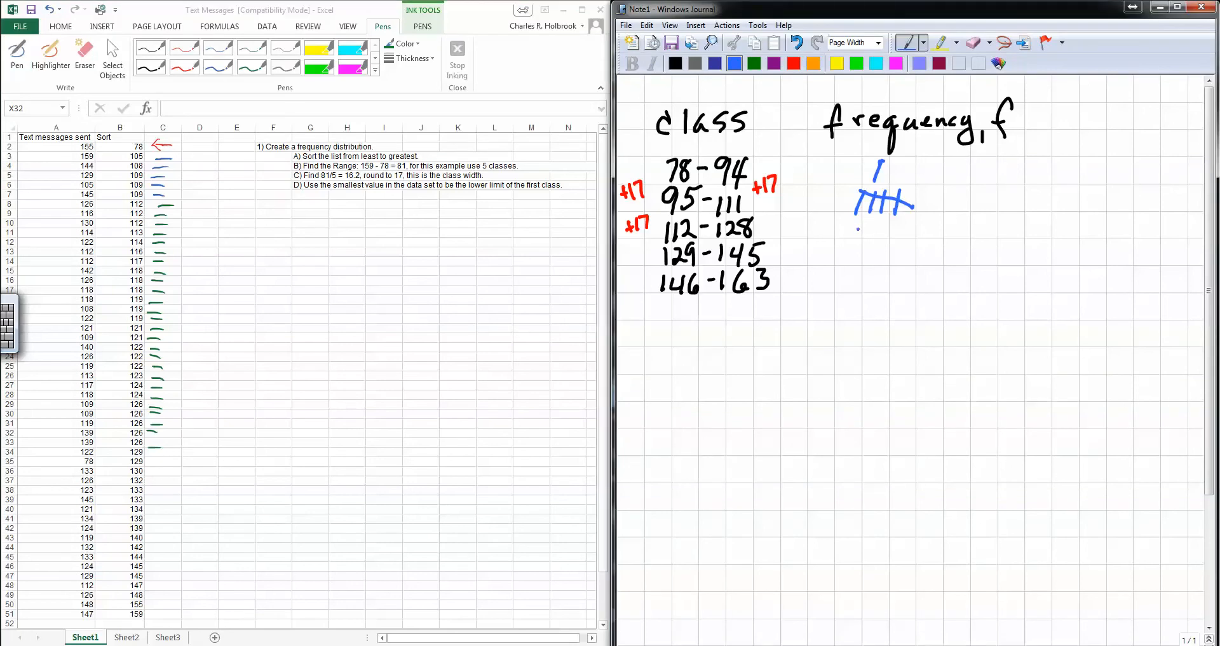
# Draw 26 blue tally marks beside class 112-128, as five crossed groups of five plus one
pyautogui.moveTo(864, 223); pyautogui.dragTo(861, 240)
pyautogui.moveTo(872, 221); pyautogui.dragTo(868, 240)
pyautogui.moveTo(882, 218)
pyautogui.mouseDown()
pyautogui.moveTo(880, 237)
pyautogui.moveTo(906, 239)
pyautogui.mouseUp()
pyautogui.moveTo(921, 216)
pyautogui.mouseDown()
pyautogui.moveTo(917, 236)
pyautogui.moveTo(939, 234)
pyautogui.mouseUp()
pyautogui.moveTo(904, 224); pyautogui.dragTo(967, 239)
pyautogui.moveTo(982, 221)
pyautogui.mouseDown()
pyautogui.moveTo(980, 238)
pyautogui.moveTo(1016, 236)
pyautogui.mouseUp()
pyautogui.moveTo(1050, 214)
pyautogui.mouseDown()
pyautogui.moveTo(1048, 236)
pyautogui.moveTo(1071, 239)
pyautogui.mouseUp()
pyautogui.moveTo(1082, 219)
pyautogui.mouseDown()
pyautogui.moveTo(1080, 242)
pyautogui.moveTo(1102, 238)
pyautogui.mouseUp()
pyautogui.moveTo(1066, 220); pyautogui.dragTo(1126, 240)
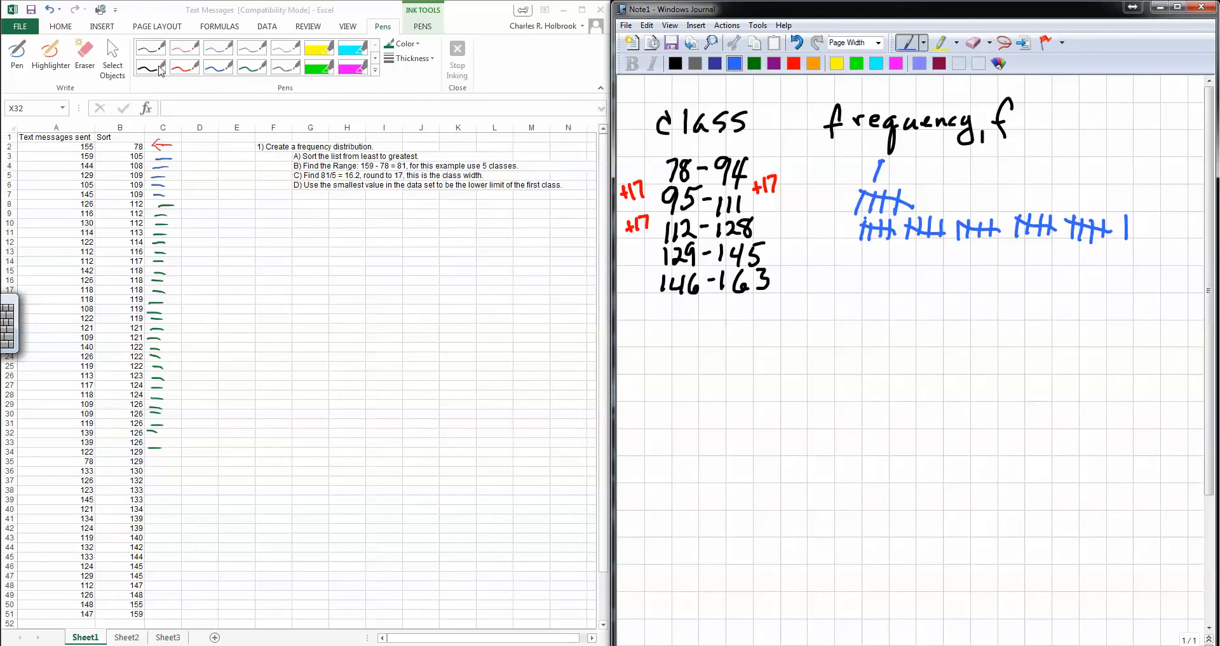
# Mark each sorted value from 129 through 145 with a black dash in column C
pyautogui.click(150, 63)
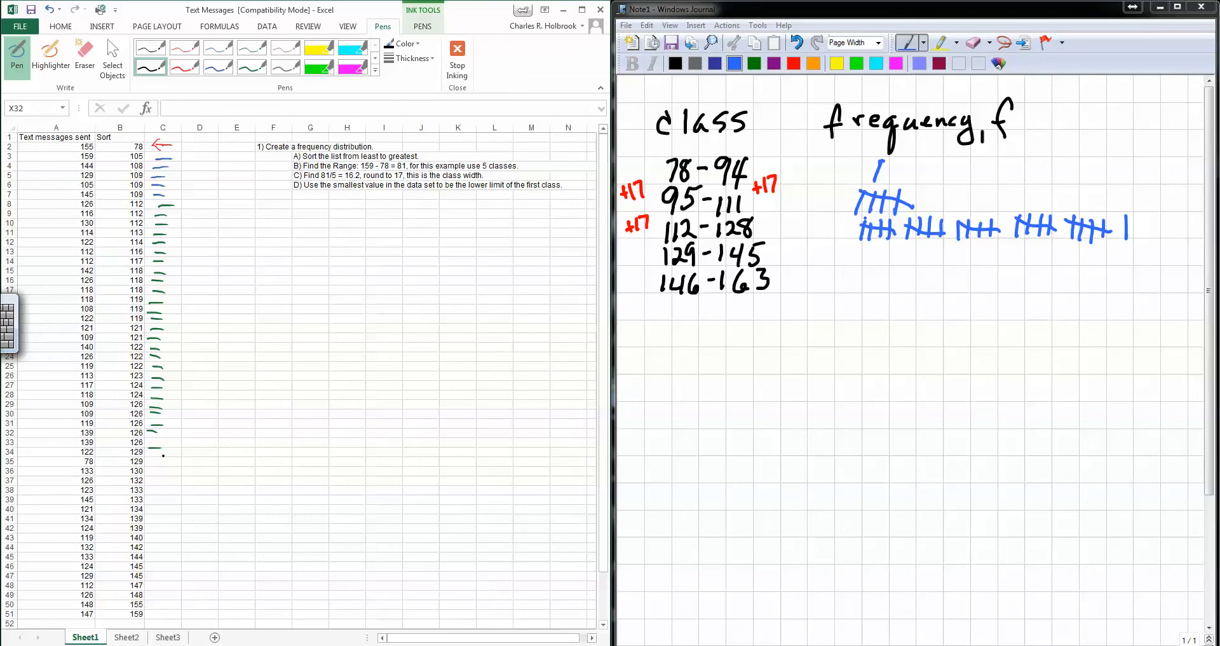
pyautogui.moveTo(156, 452); pyautogui.dragTo(163, 558)
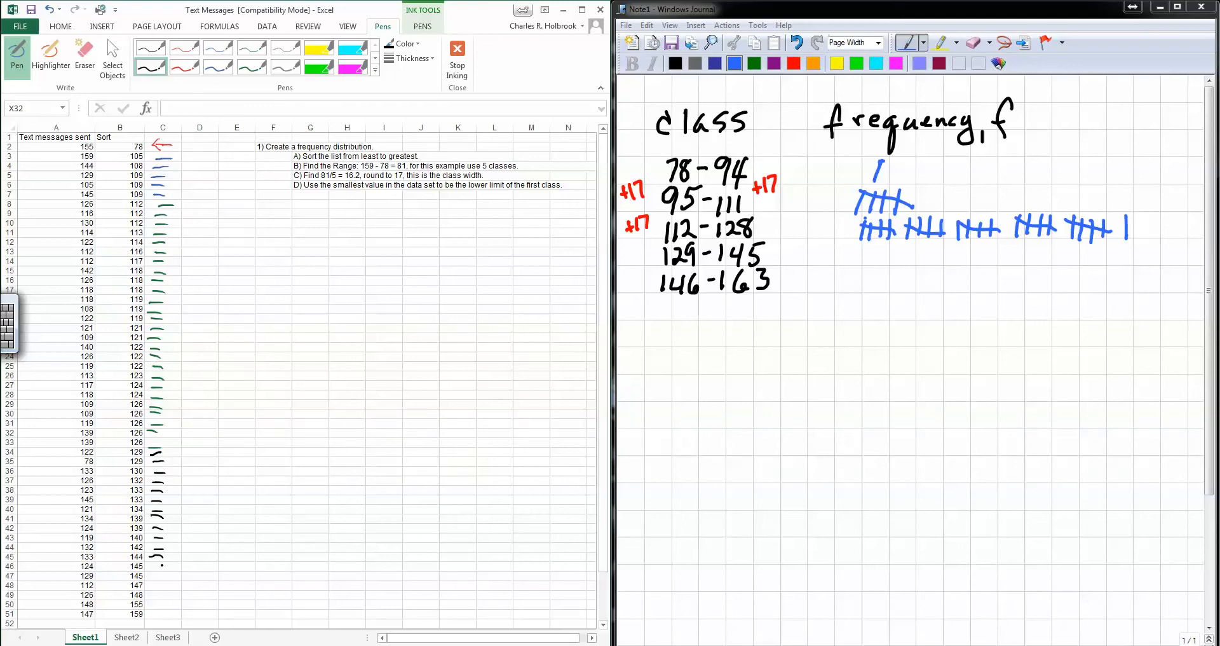
pyautogui.moveTo(150, 574); pyautogui.dragTo(164, 577)
# Draw 14 blue tally marks beside class 129-145, as two crossed groups of five plus four
pyautogui.click(868, 260)
pyautogui.moveTo(865, 248); pyautogui.dragTo(868, 267)
pyautogui.moveTo(875, 251); pyautogui.dragTo(877, 267)
pyautogui.moveTo(886, 246)
pyautogui.mouseDown()
pyautogui.moveTo(882, 268)
pyautogui.moveTo(898, 256)
pyautogui.moveTo(918, 263)
pyautogui.mouseUp()
pyautogui.moveTo(930, 243)
pyautogui.mouseDown()
pyautogui.moveTo(928, 264)
pyautogui.moveTo(986, 265)
pyautogui.mouseUp()
pyautogui.click(986, 249)
pyautogui.moveTo(998, 247); pyautogui.dragTo(997, 267)
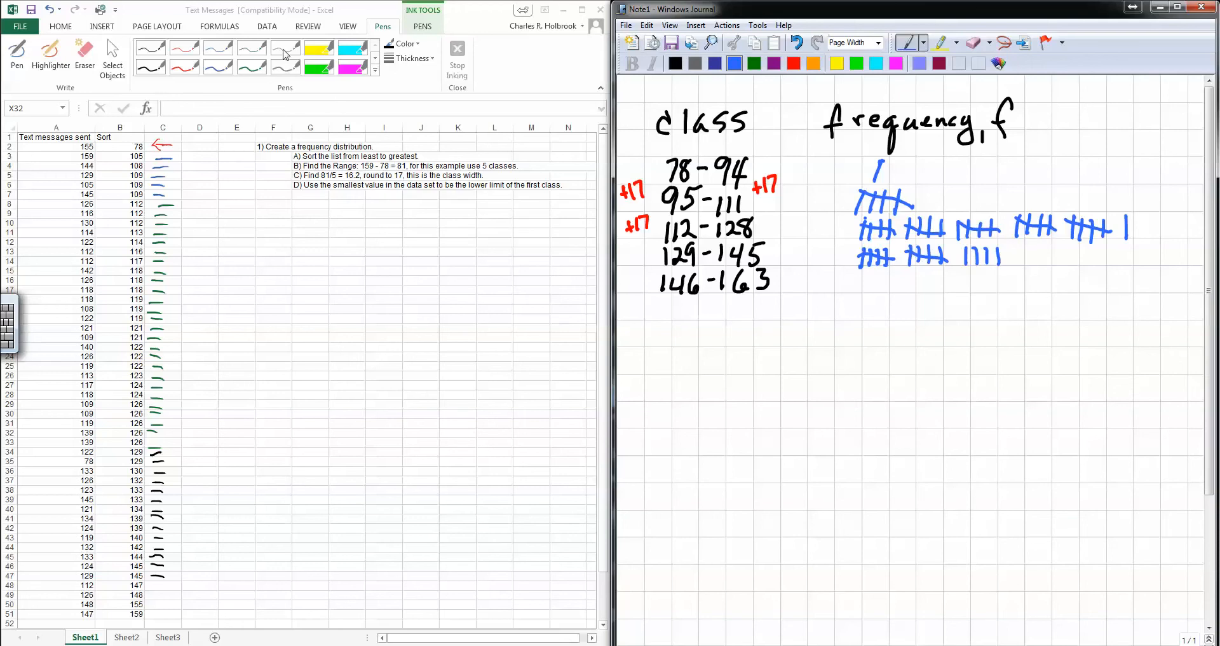
# Mark each sorted value from 147 through 159 with a gray dash in column C
pyautogui.click(286, 45)
pyautogui.click(289, 70)
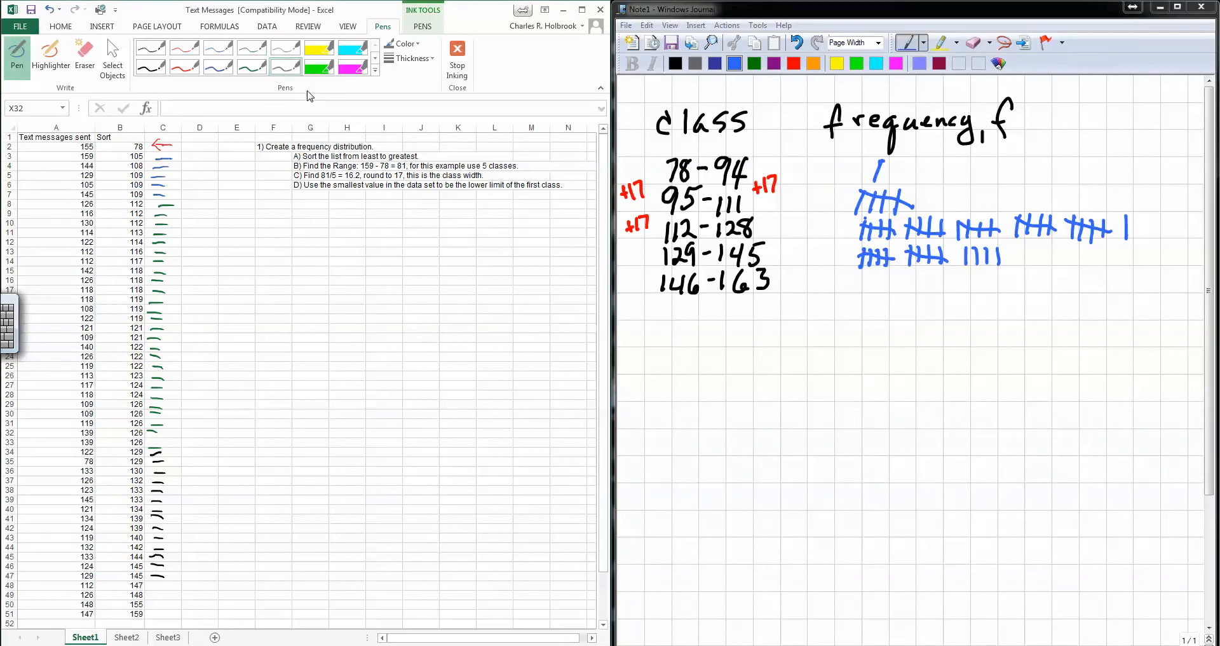
pyautogui.moveTo(154, 588)
pyautogui.mouseDown()
pyautogui.moveTo(167, 586)
pyautogui.moveTo(168, 605)
pyautogui.mouseUp()
# Draw four blue tally marks beside class 146-163 and circle the whole group of tallies in blue
pyautogui.click(906, 277)
pyautogui.moveTo(895, 275)
pyautogui.mouseDown()
pyautogui.moveTo(895, 293)
pyautogui.moveTo(930, 293)
pyautogui.mouseUp()
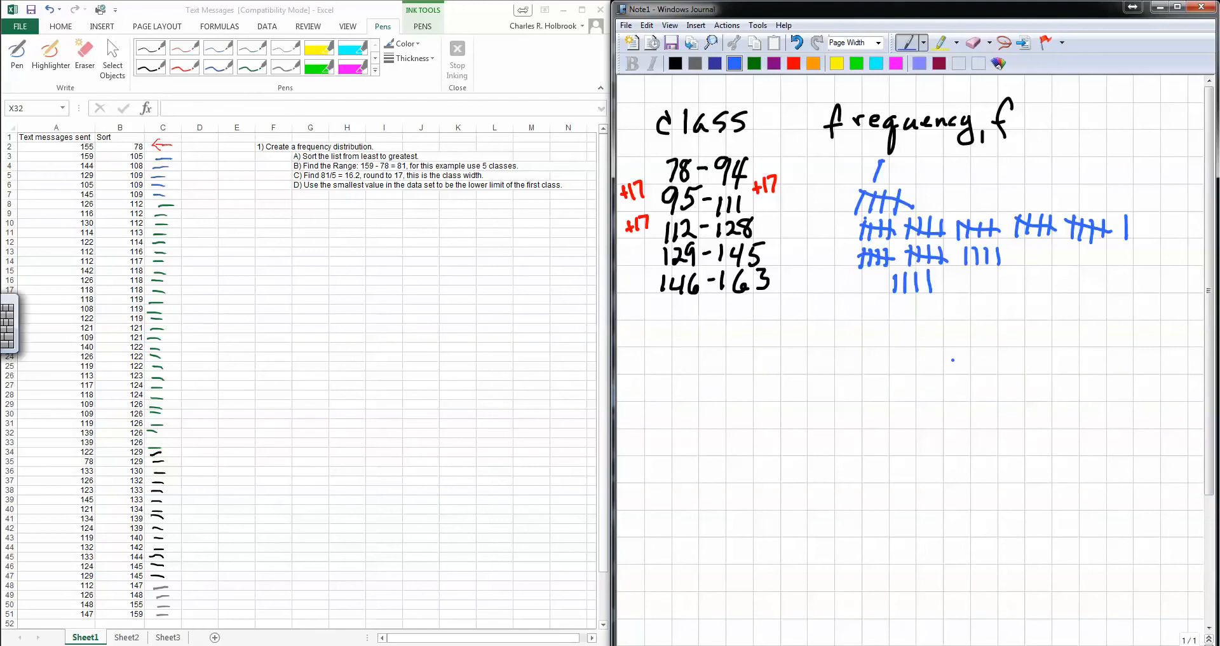
pyautogui.moveTo(857, 305)
pyautogui.mouseDown()
pyautogui.moveTo(1067, 306)
pyautogui.moveTo(1174, 210)
pyautogui.moveTo(876, 139)
pyautogui.moveTo(839, 202)
pyautogui.moveTo(854, 310)
pyautogui.mouseUp()
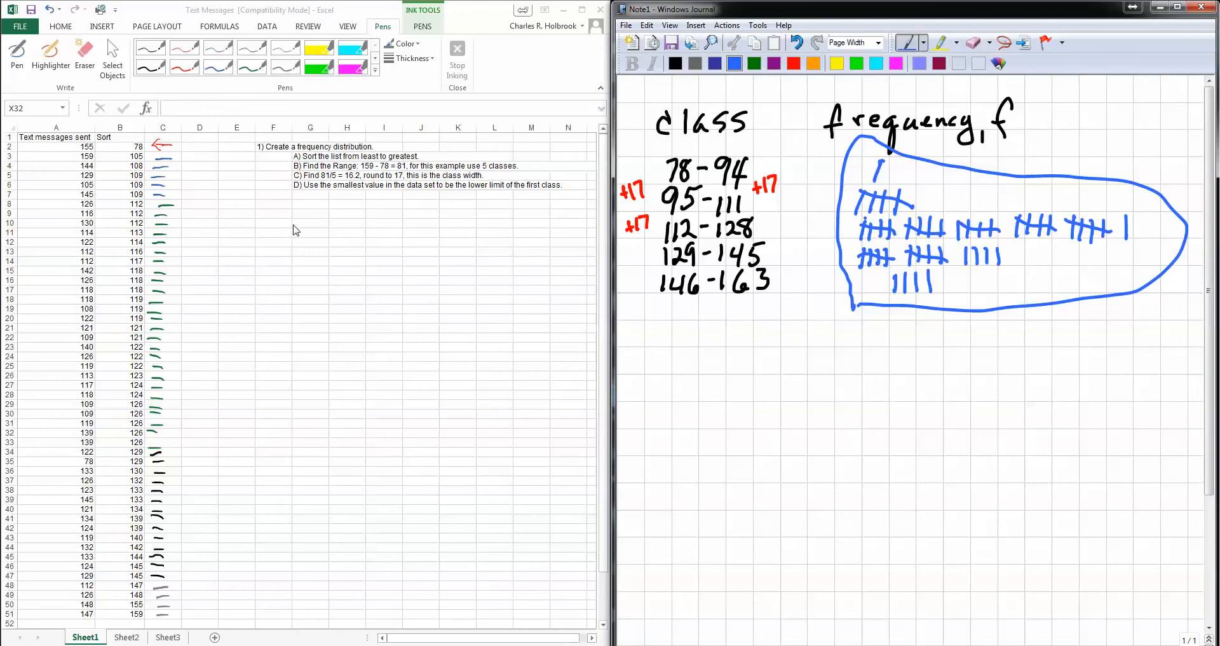
pyautogui.click(274, 223)
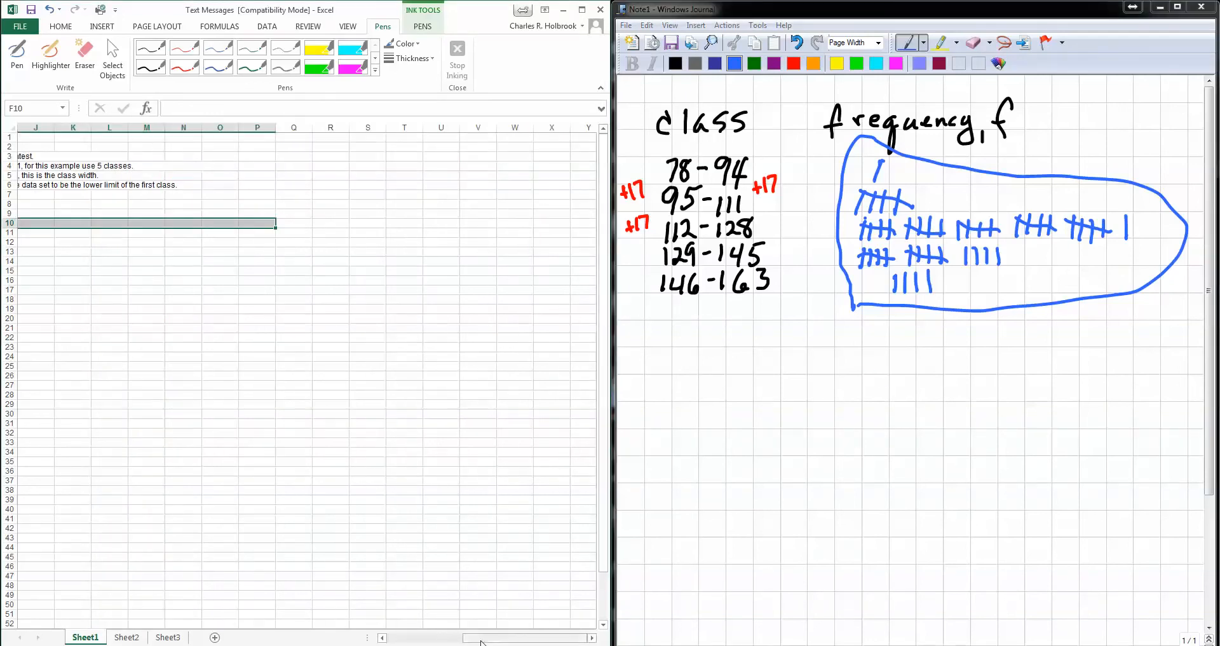
pyautogui.click(394, 637)
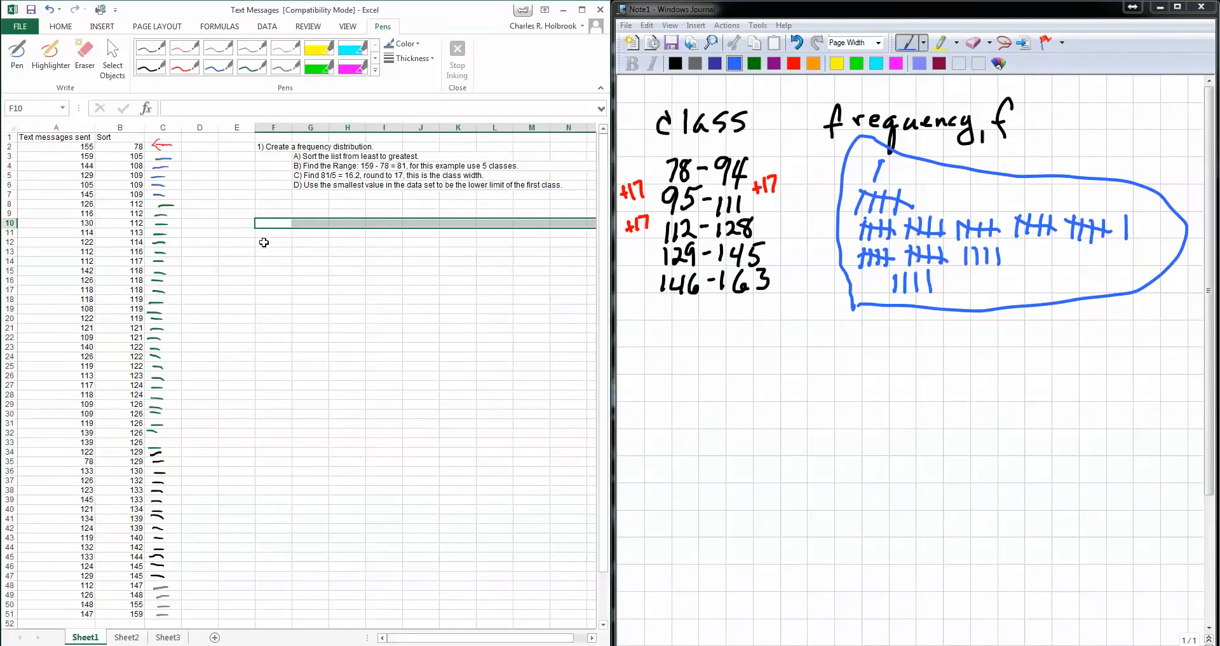
pyautogui.click(262, 241)
pyautogui.click(274, 223)
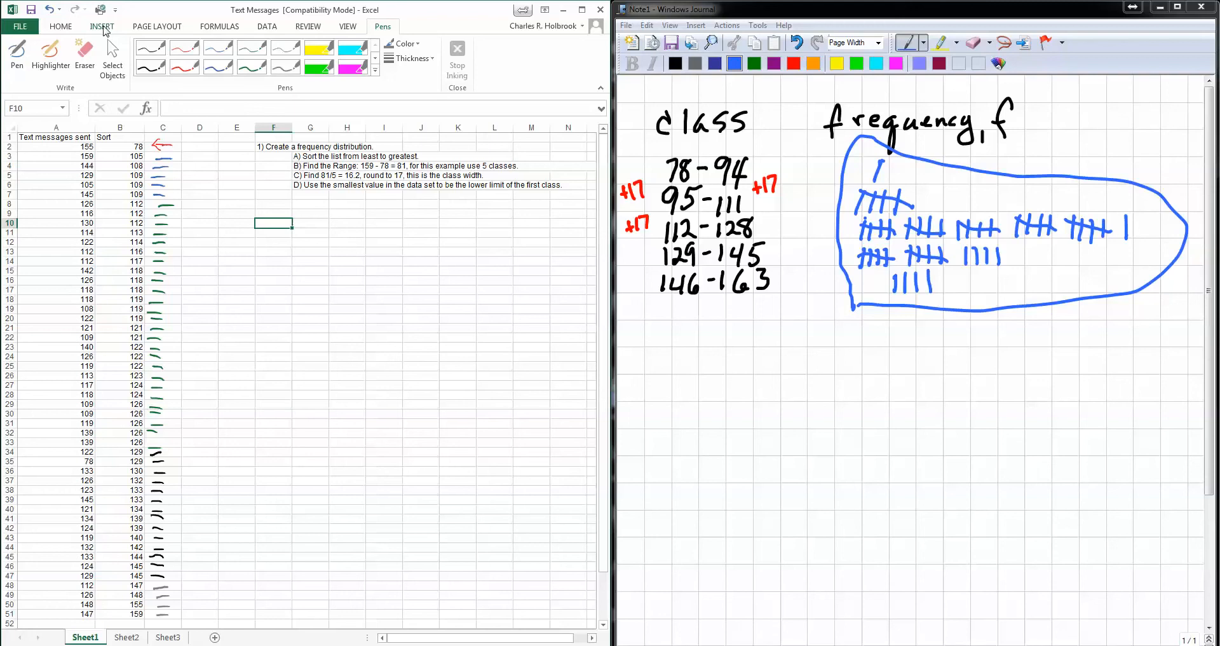
pyautogui.click(103, 26)
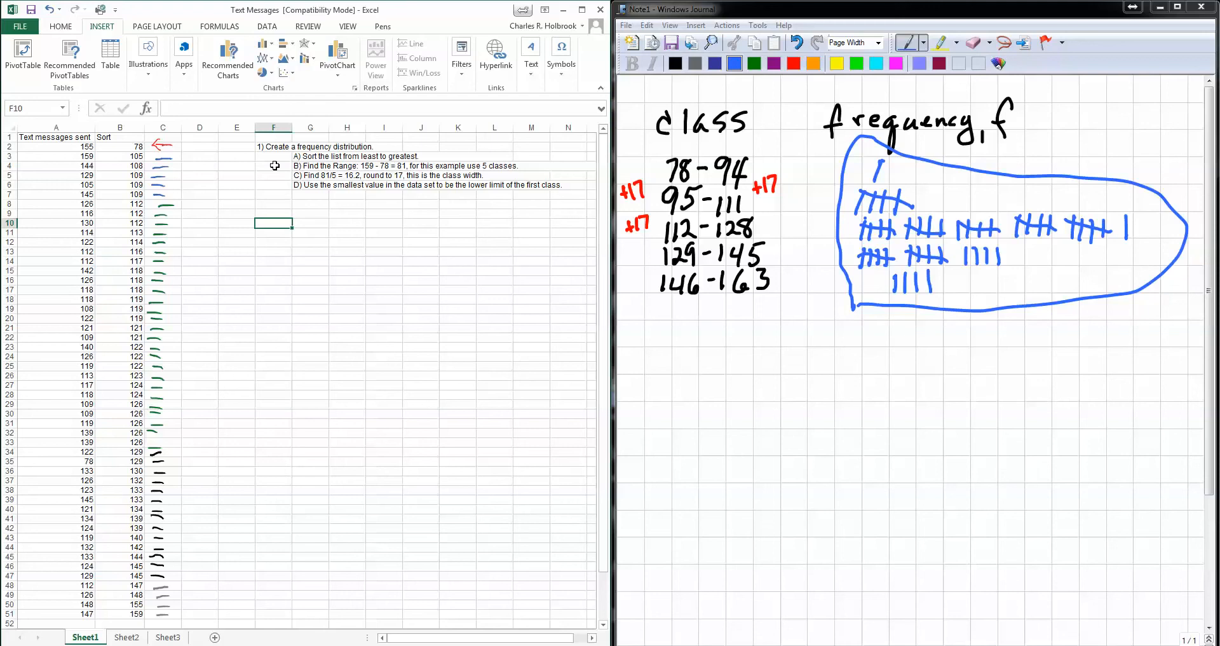
pyautogui.click(117, 57)
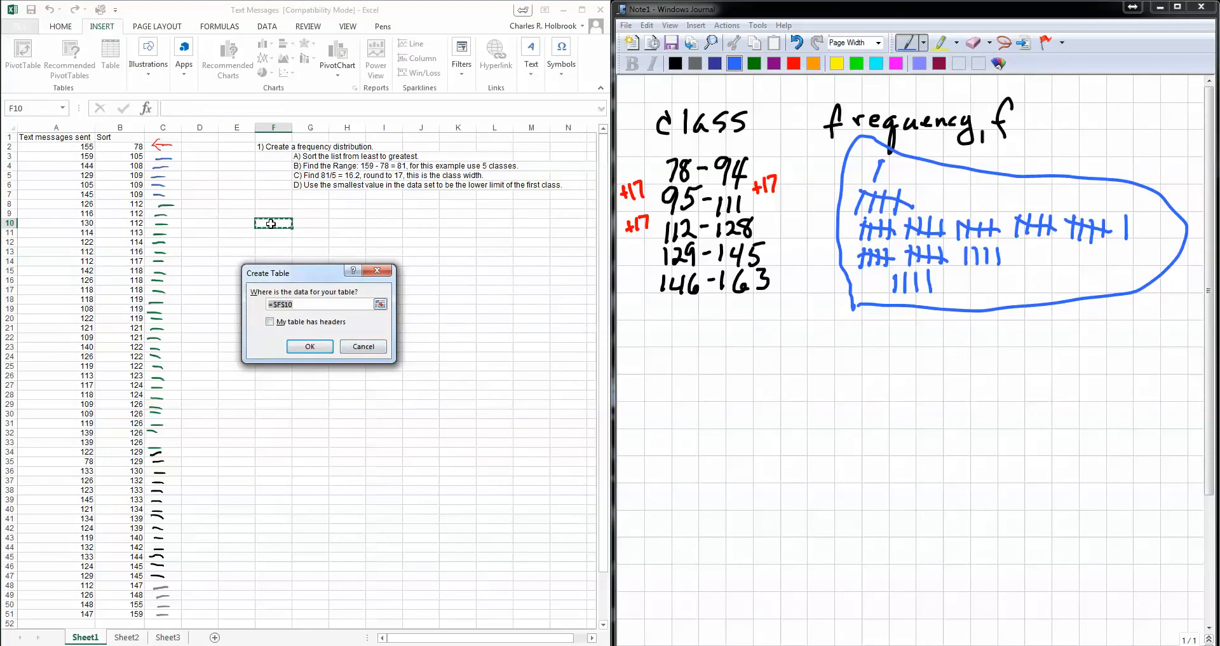
pyautogui.press('Escape')
# Enter the heading Class in F10 and Frequency, f in G10, with the f in italics
pyautogui.moveTo(276, 222); pyautogui.dragTo(298, 280)
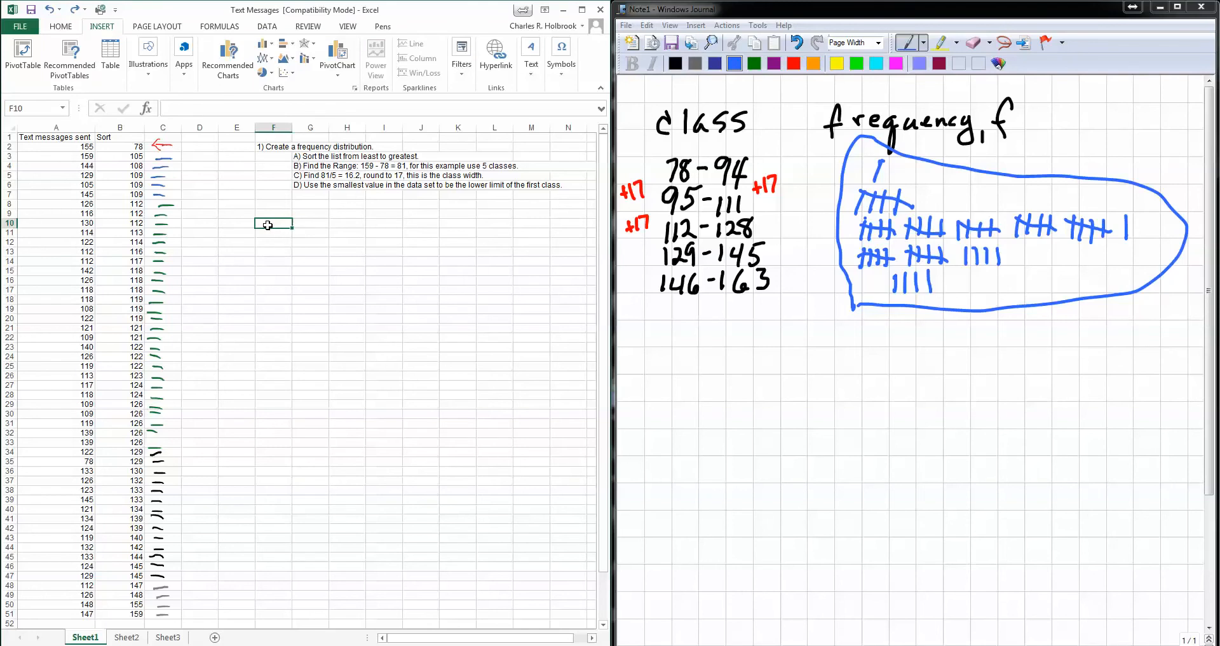
pyautogui.write('Class')
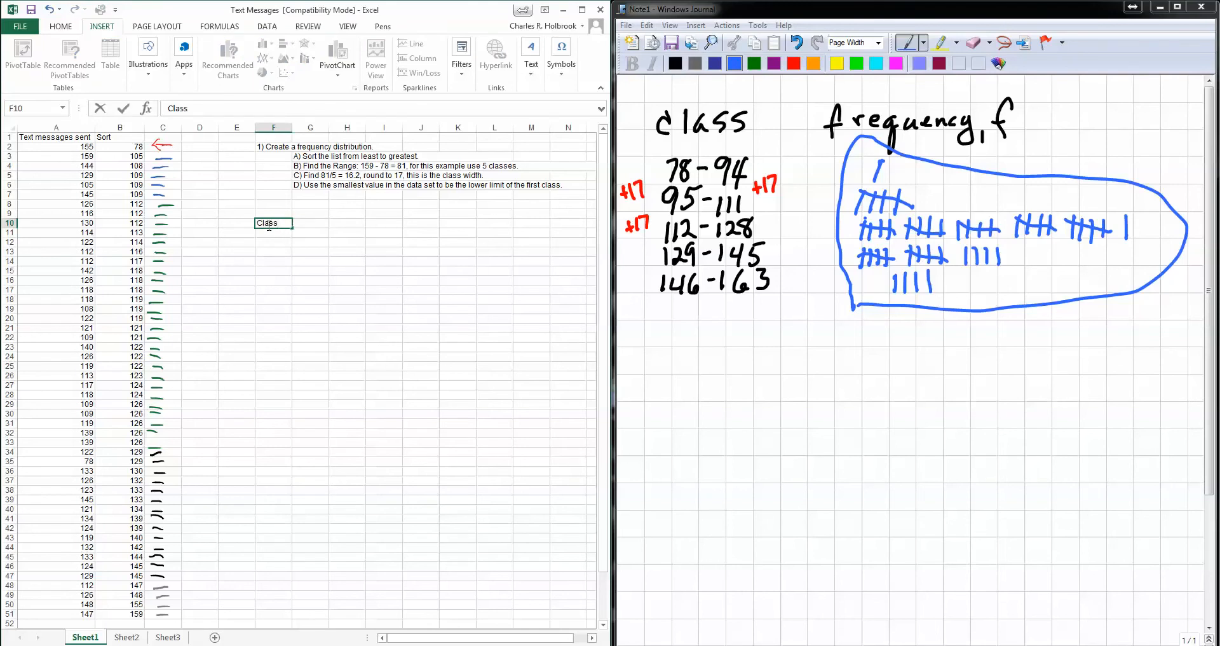
pyautogui.press('Tab')
pyautogui.write('Frequency,')
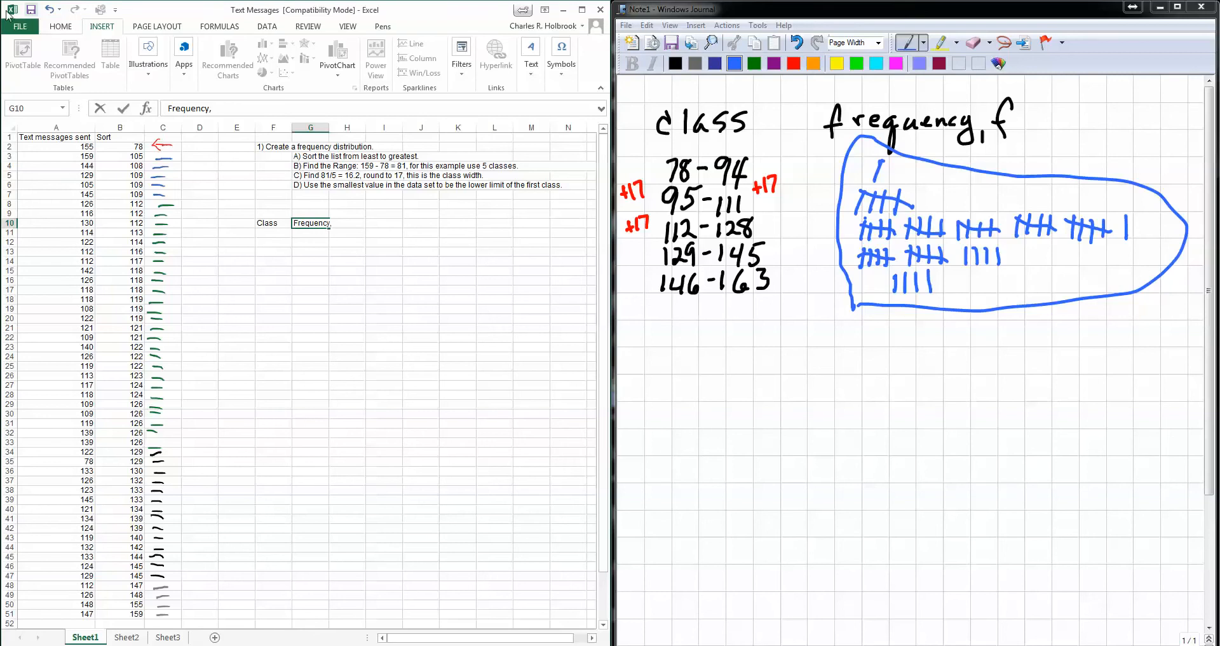
pyautogui.click(56, 27)
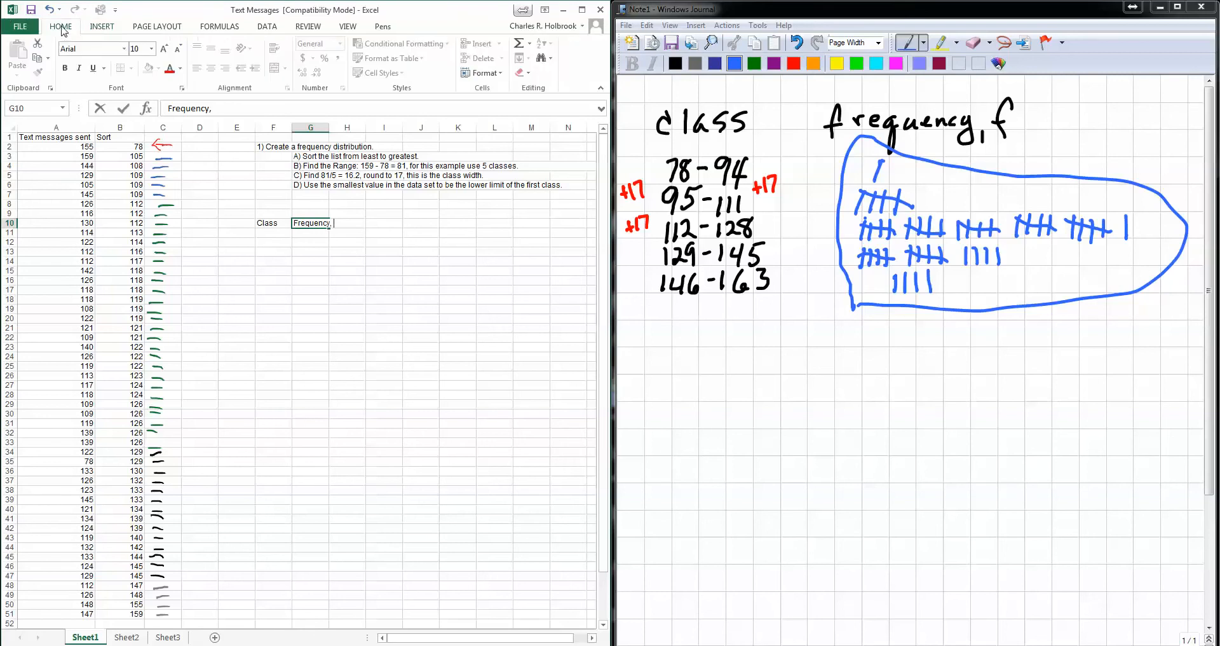
pyautogui.click(79, 68)
pyautogui.write('f')
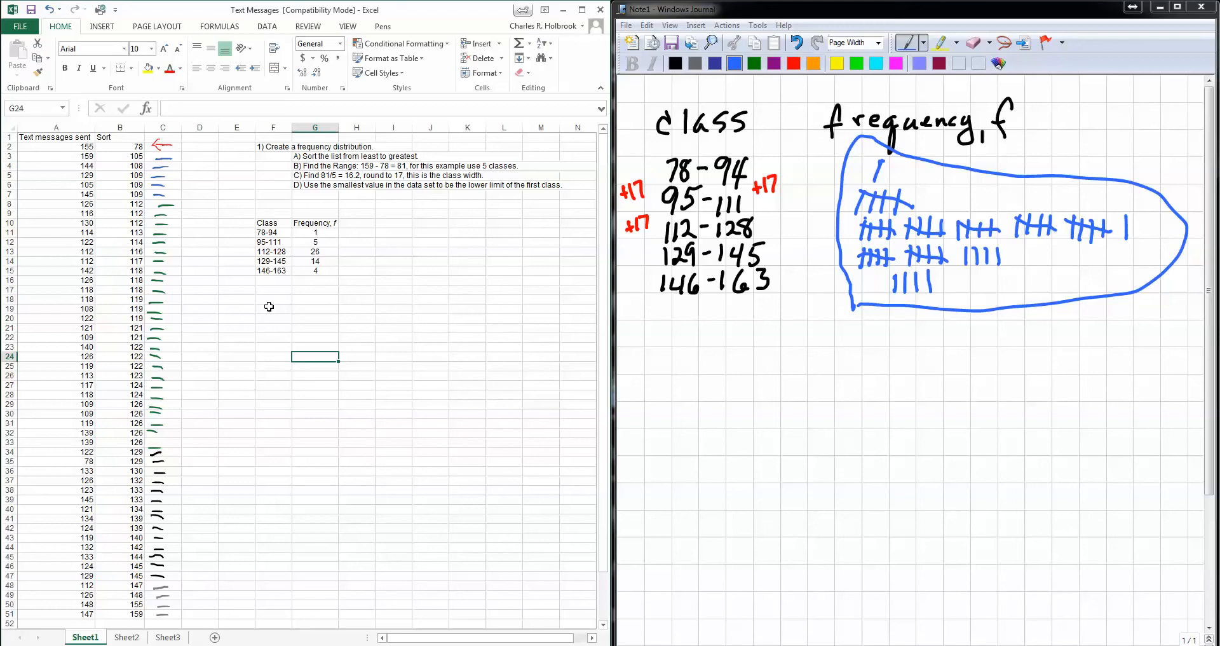
# Apply outline and inside borders to all cells of the frequency table in F10:G15
pyautogui.moveTo(269, 223); pyautogui.dragTo(301, 270)
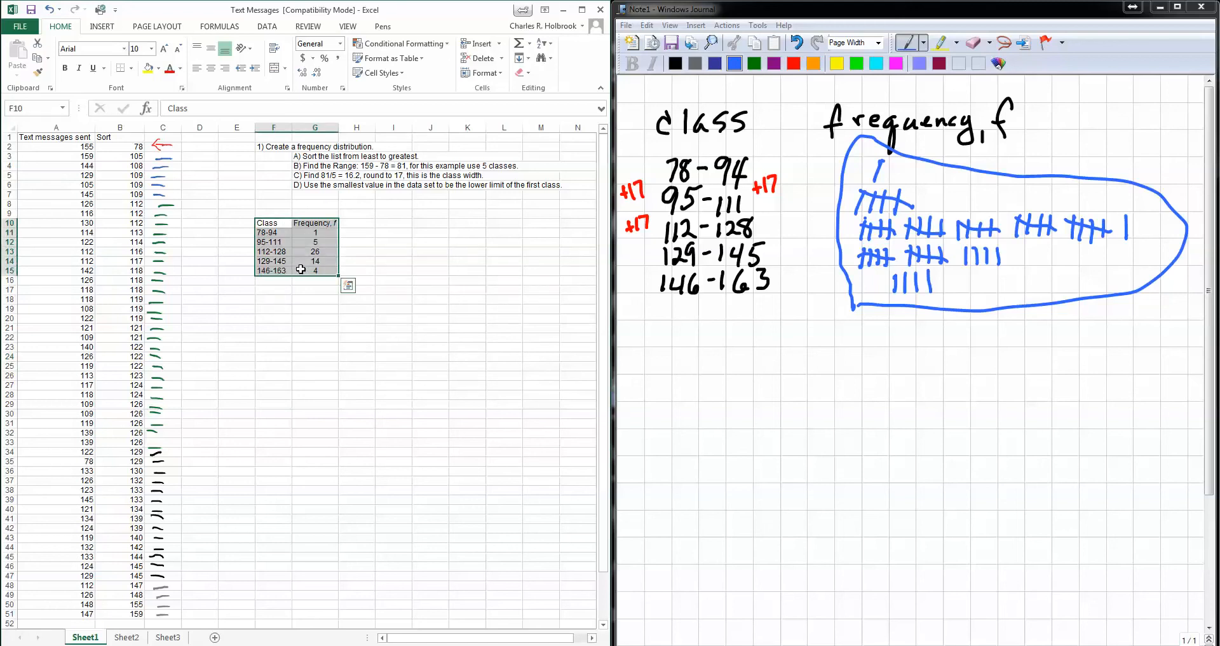
pyautogui.rightClick(293, 241)
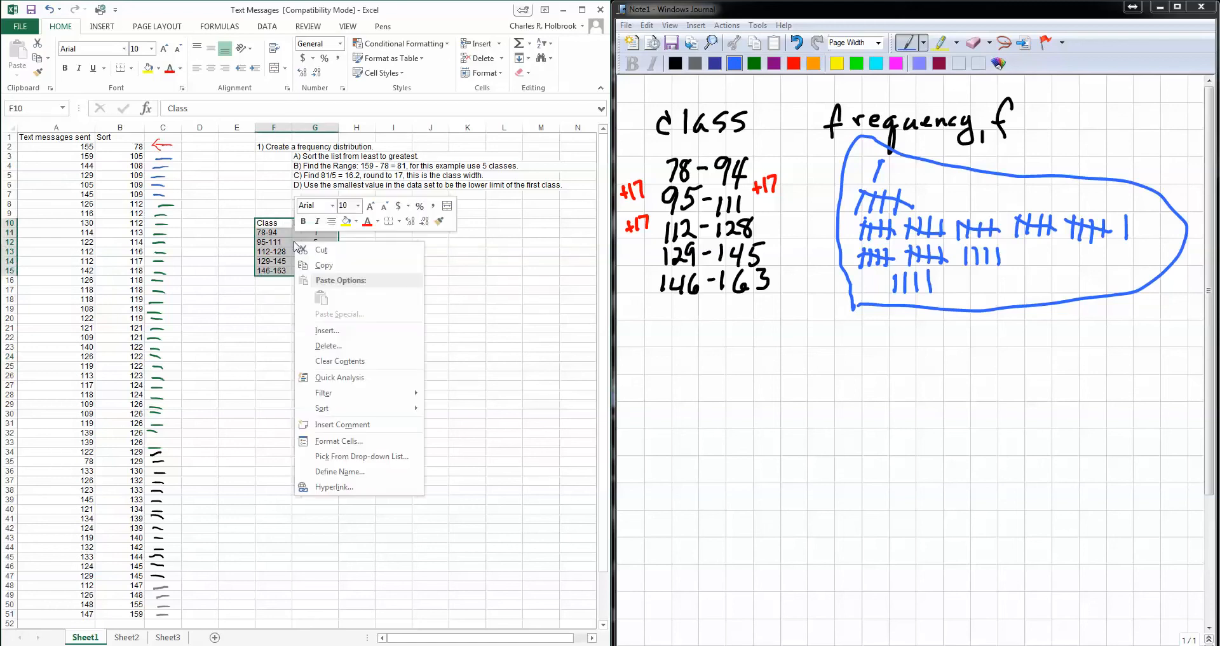
pyautogui.click(354, 447)
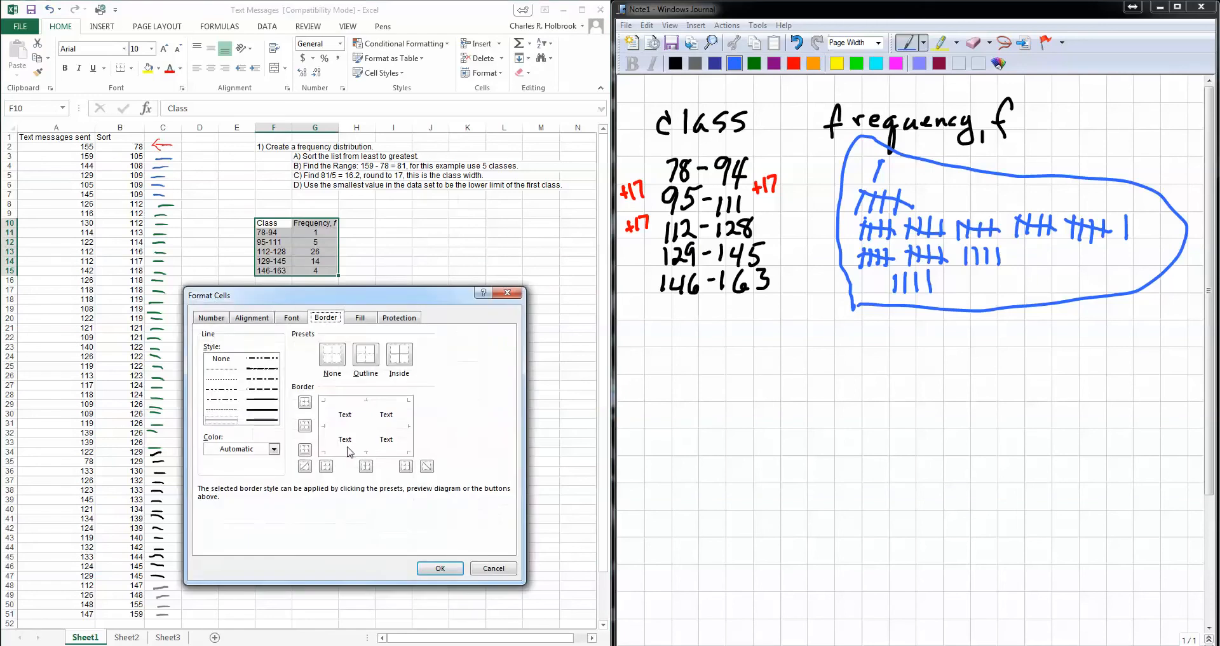
pyautogui.click(326, 420)
pyautogui.click(305, 402)
pyautogui.click(406, 465)
pyautogui.click(367, 451)
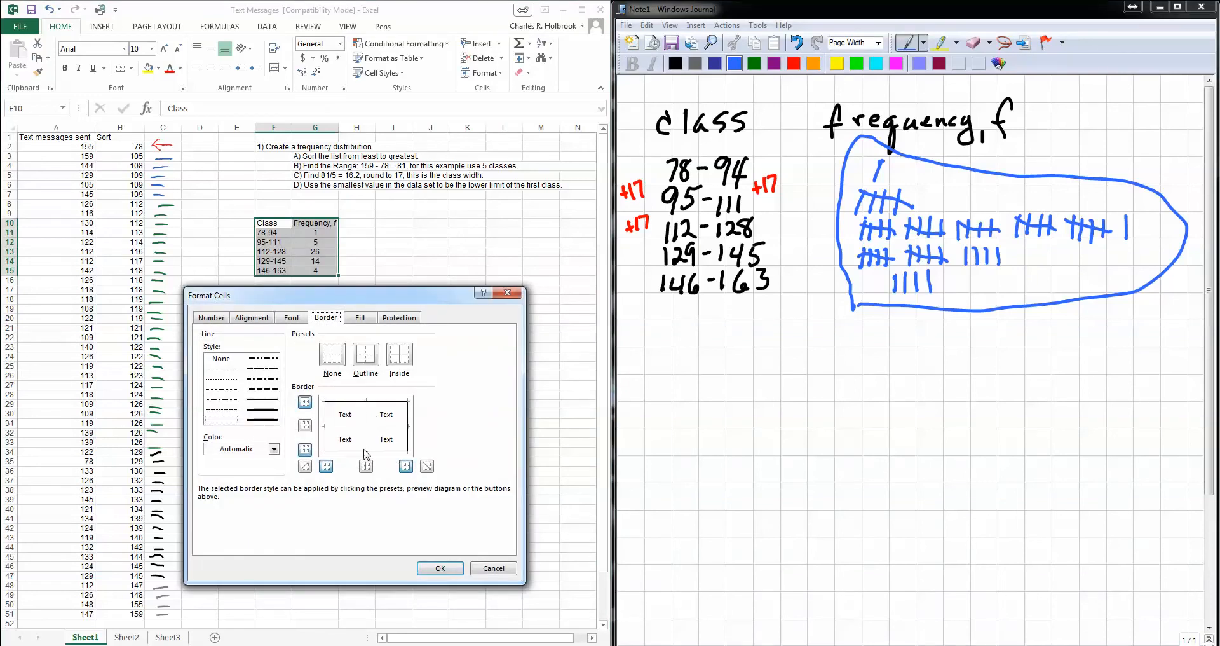
pyautogui.click(367, 437)
pyautogui.click(363, 427)
pyautogui.click(437, 568)
pyautogui.click(367, 437)
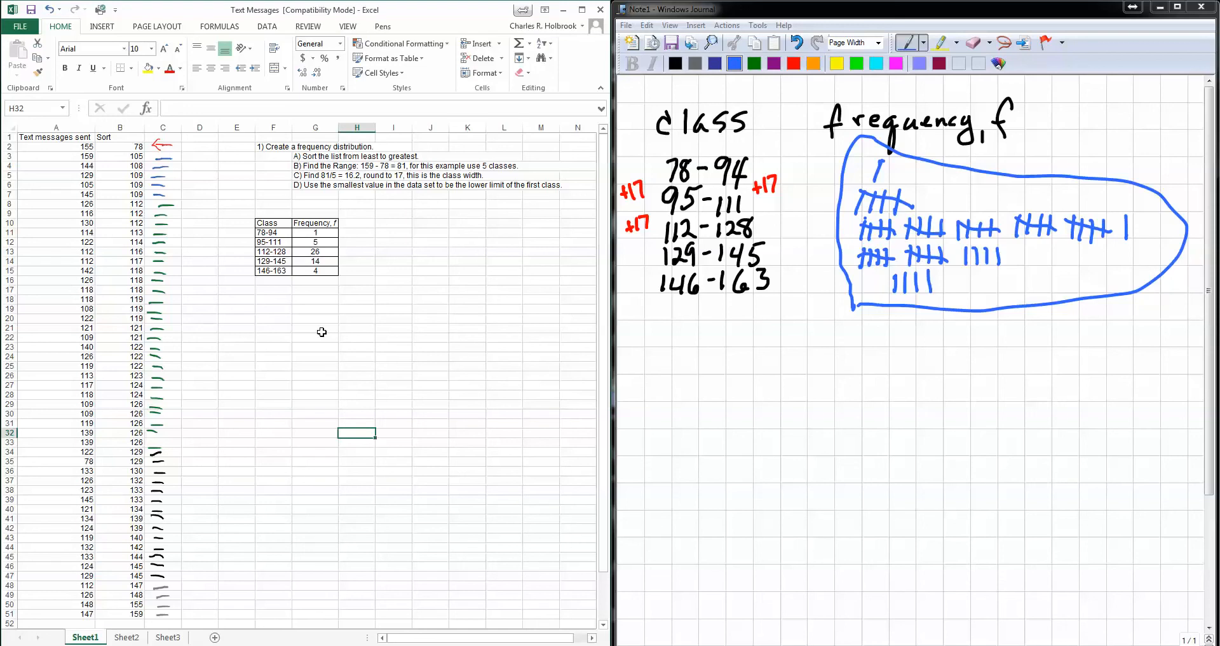
# Enter the heading Midpoint in H10, next to the frequency heading
pyautogui.click(356, 225)
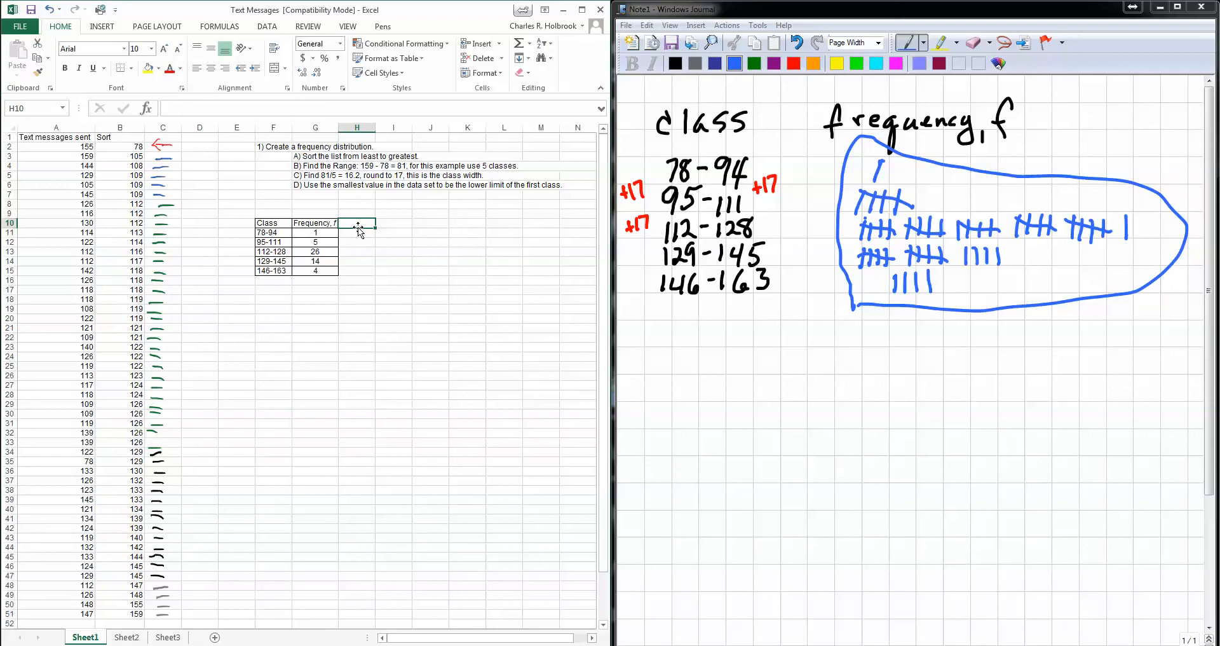
pyautogui.write('Midpt')
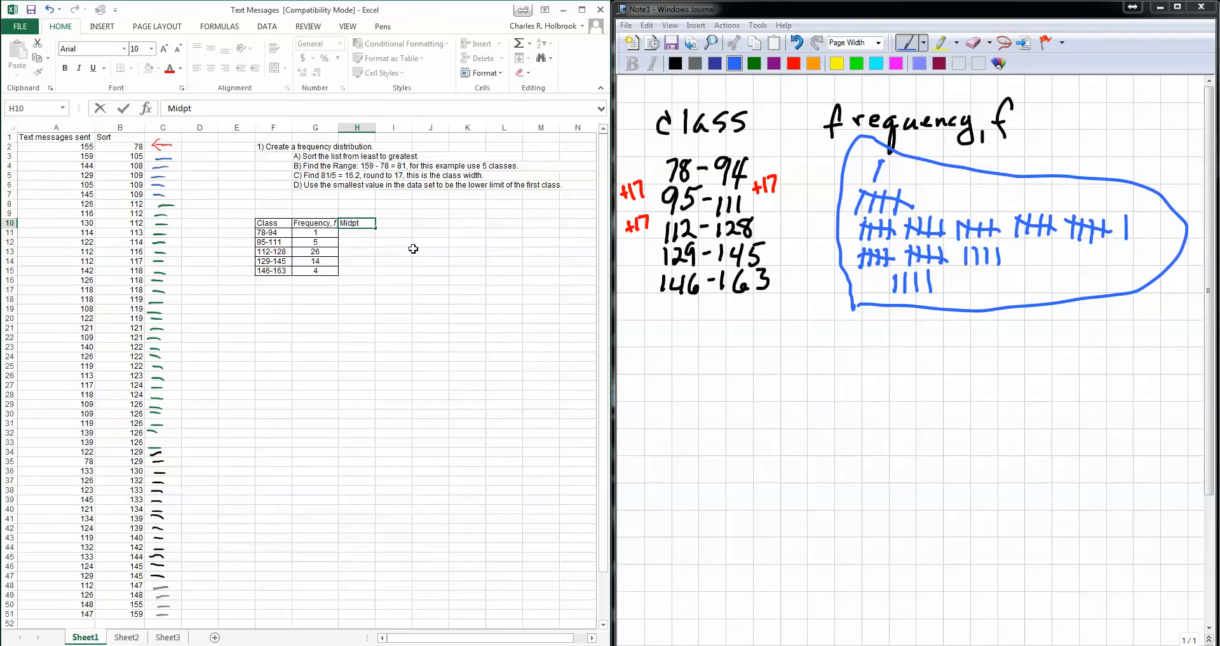
pyautogui.write('oin')
pyautogui.click(399, 225)
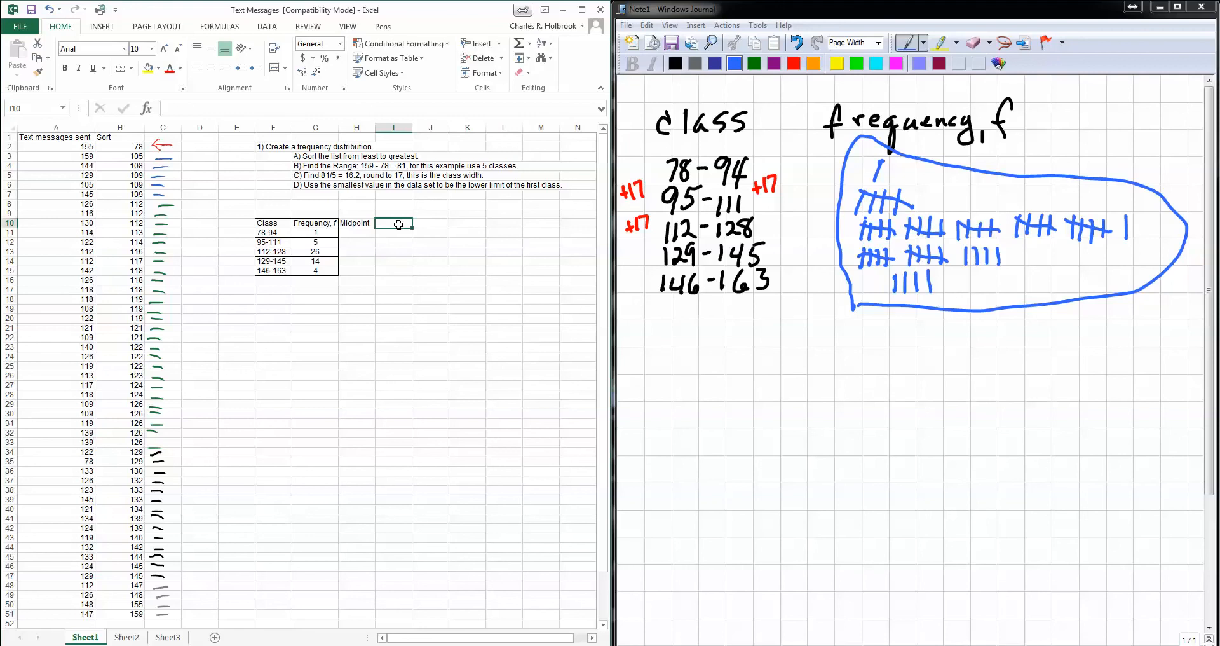
# Enter the headings Rel. Freq. in I10 and Cum. Freq in J10, and widen column J slightly to fit its heading
pyautogui.write('Rel')
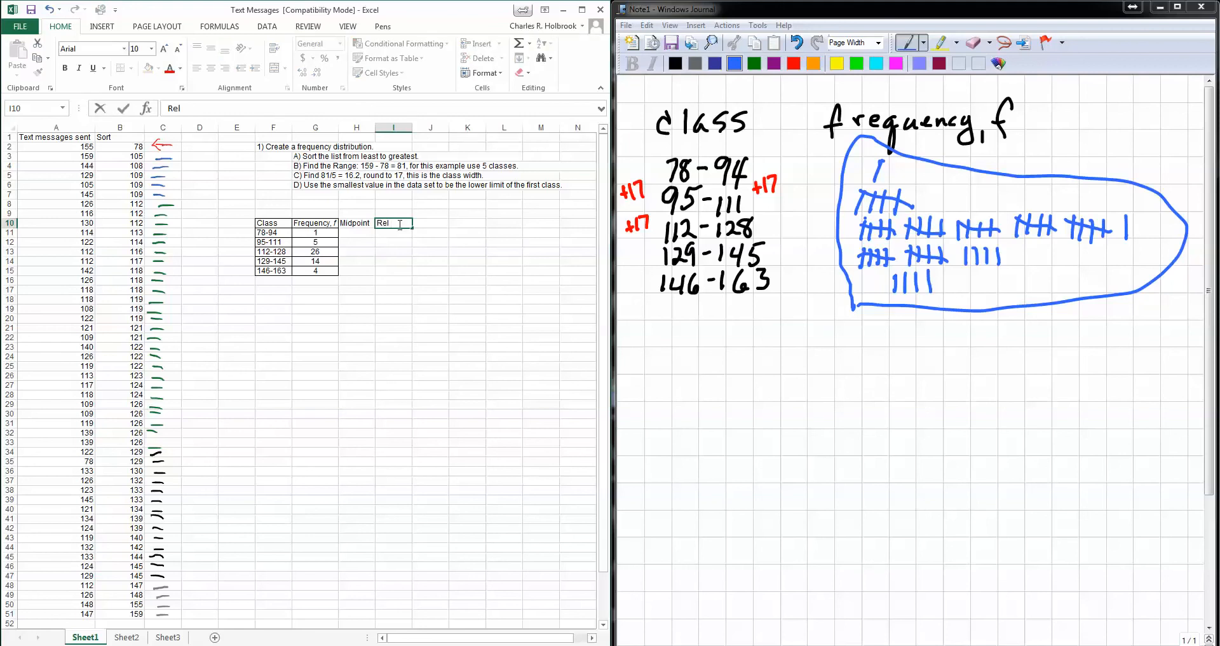
pyautogui.write('. Freq.')
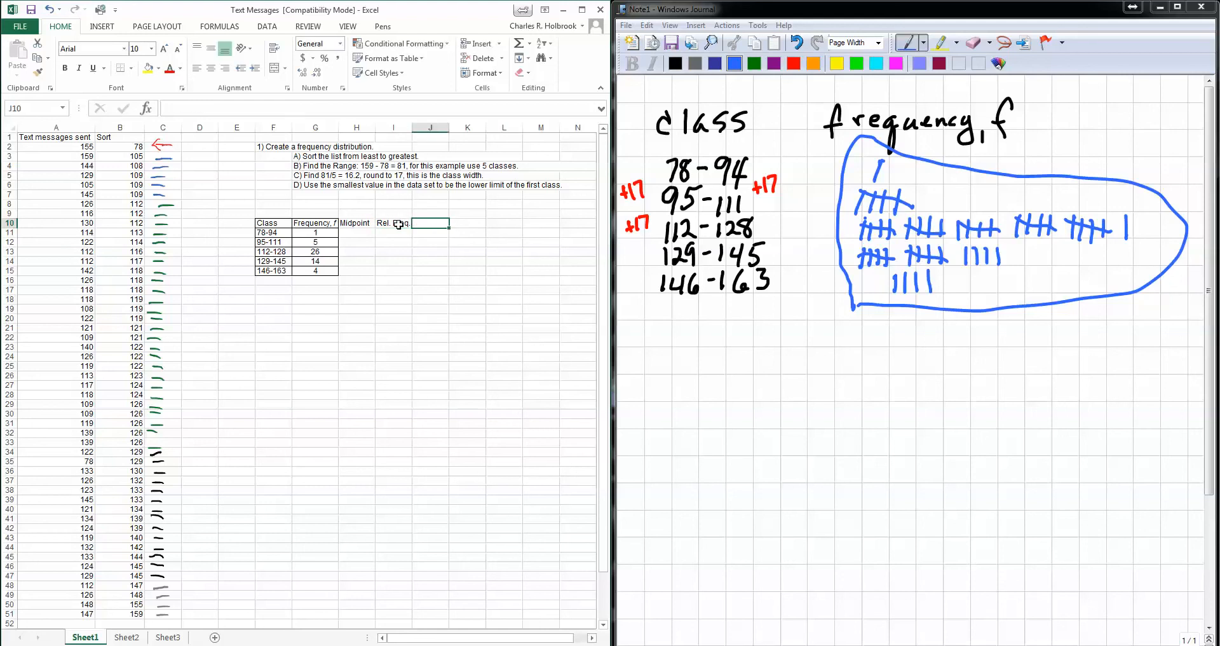
pyautogui.write('Cum. Freq')
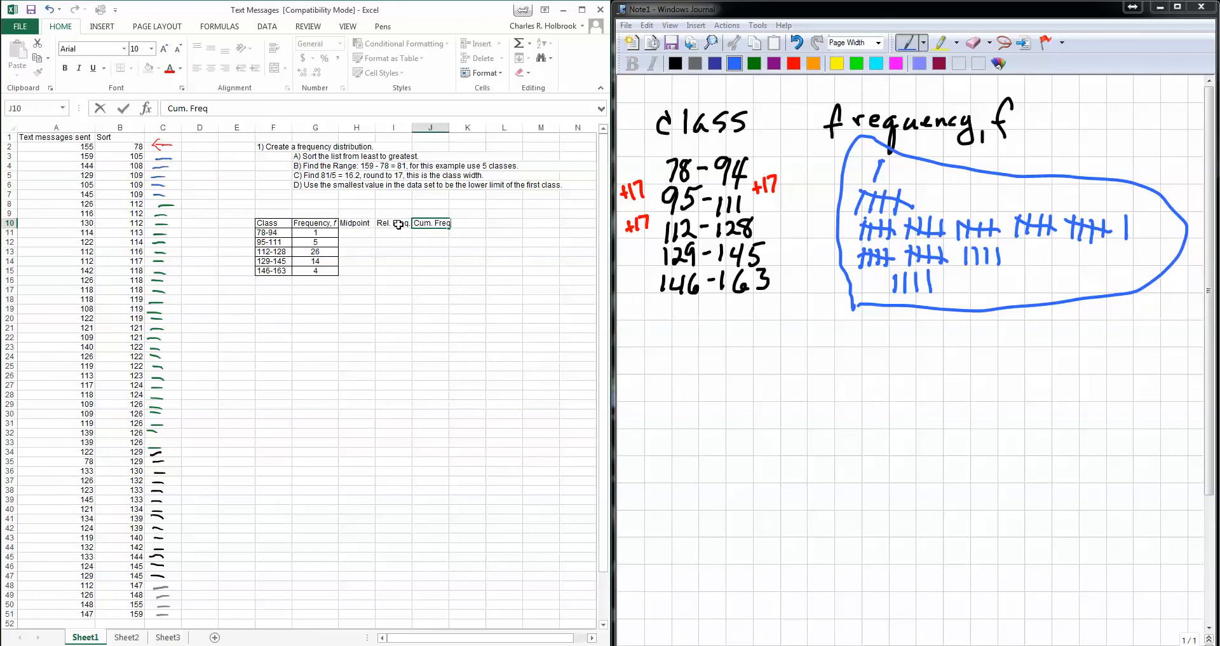
pyautogui.click(445, 127)
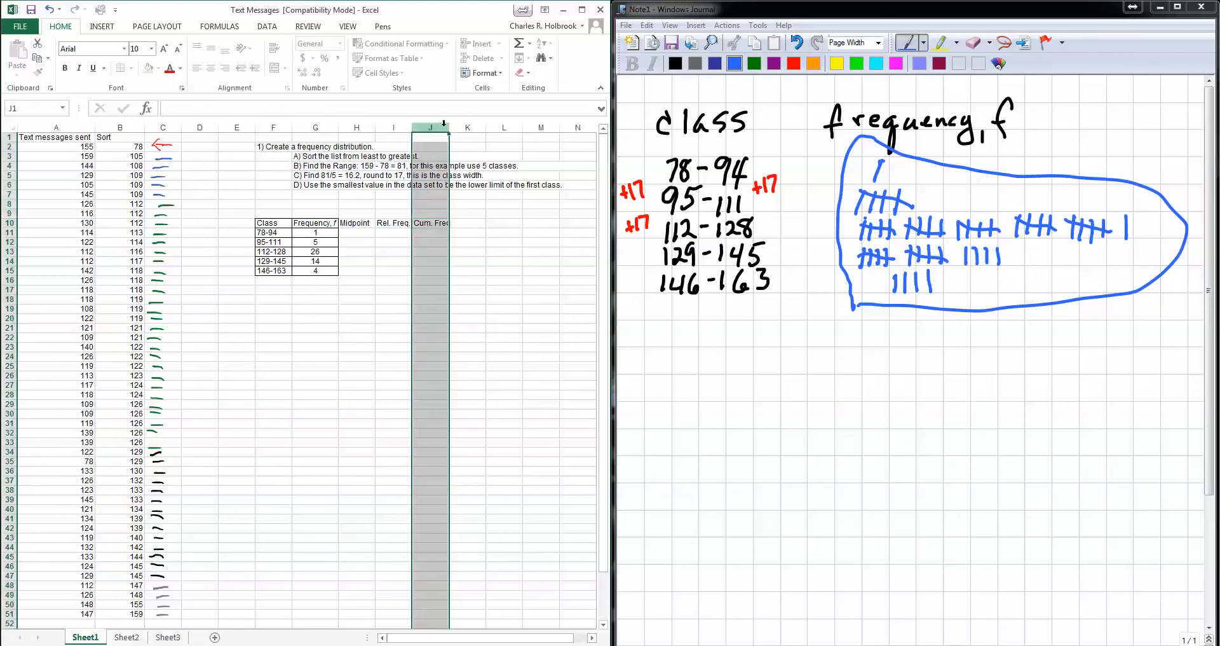
pyautogui.moveTo(449, 127); pyautogui.dragTo(454, 127)
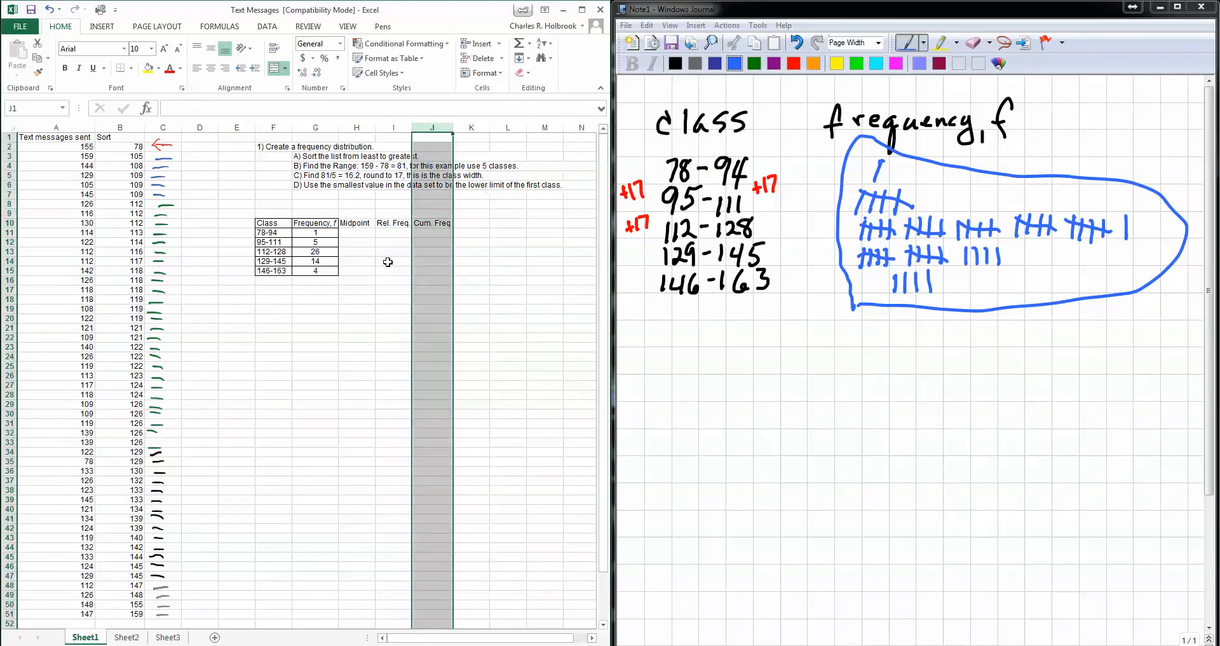
# Enter the class midpoints 86, 103, 120, 137 and 154.5 in H11:H15
pyautogui.click(355, 234)
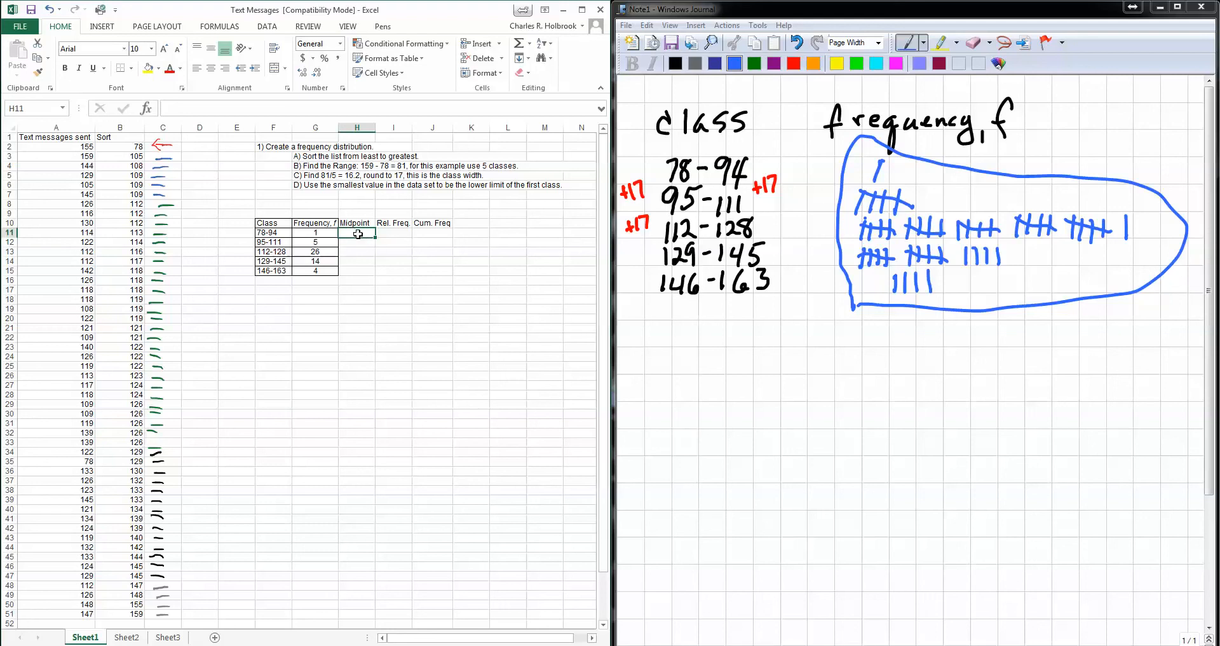
pyautogui.write('86')
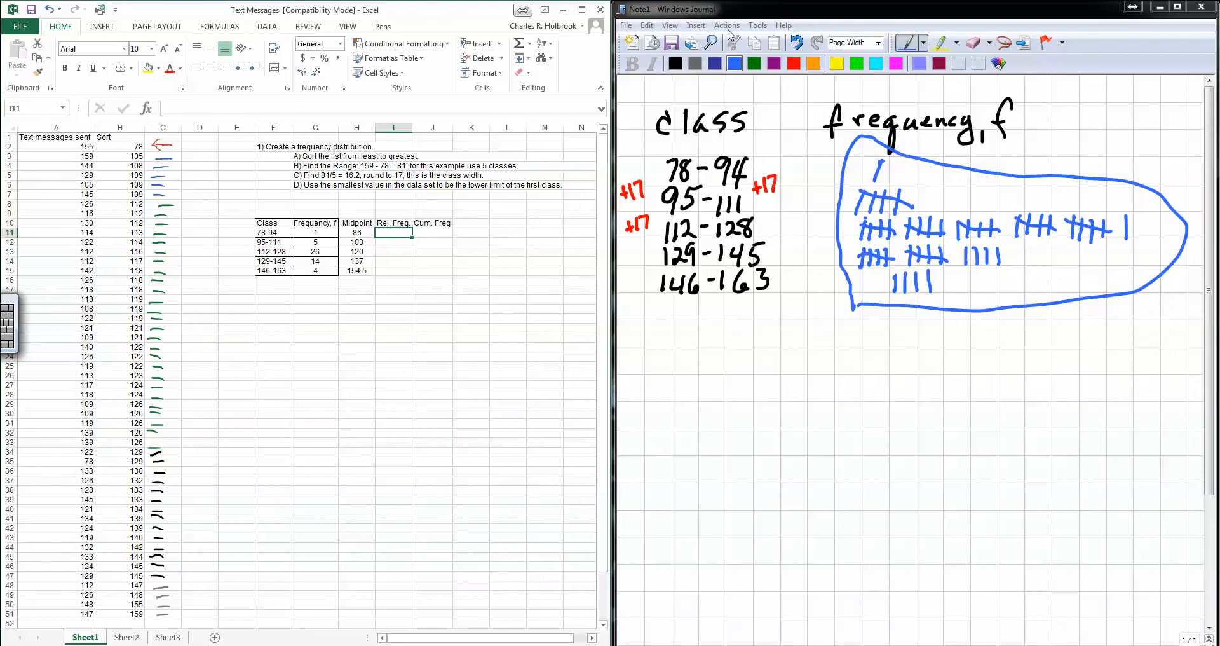
# In Windows Journal, handwrite the midpoint calculation (78+94)/2 = 86 in black below the class list
pyautogui.click(677, 64)
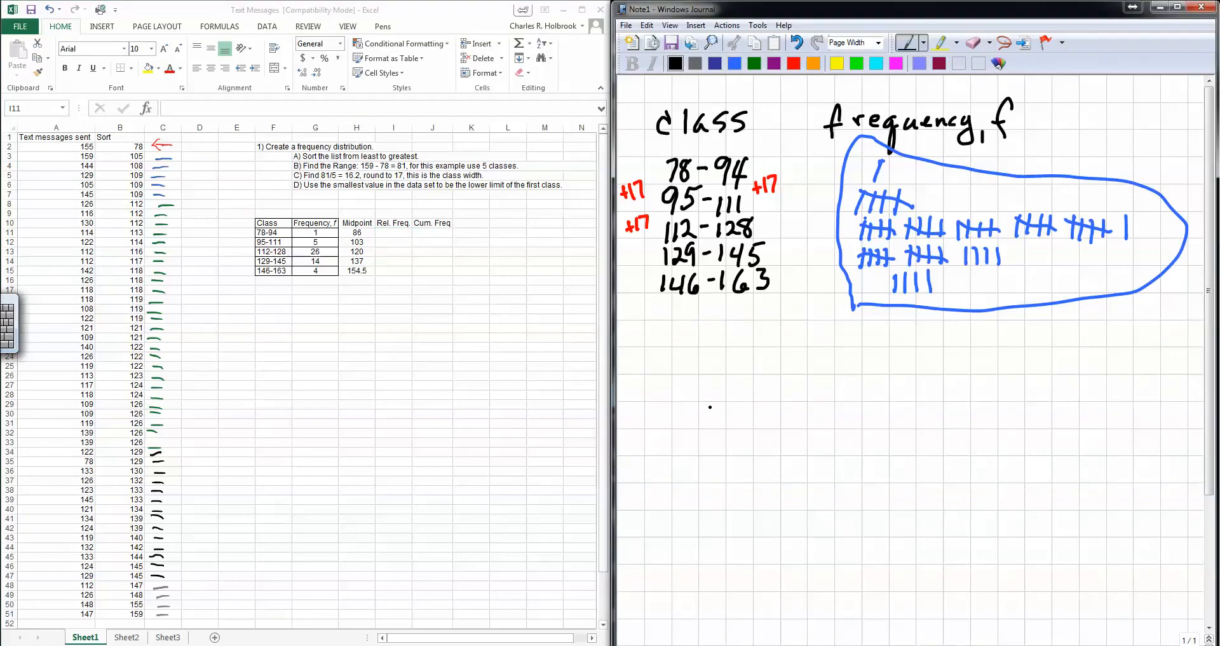
pyautogui.moveTo(716, 382)
pyautogui.mouseDown()
pyautogui.moveTo(717, 399)
pyautogui.moveTo(728, 382)
pyautogui.moveTo(753, 400)
pyautogui.moveTo(764, 387)
pyautogui.moveTo(777, 401)
pyautogui.moveTo(799, 392)
pyautogui.moveTo(754, 413)
pyautogui.moveTo(709, 412)
pyautogui.moveTo(762, 426)
pyautogui.moveTo(775, 444)
pyautogui.mouseUp()
pyautogui.click(740, 393)
pyautogui.moveTo(825, 399)
pyautogui.mouseDown()
pyautogui.moveTo(842, 406)
pyautogui.moveTo(869, 388)
pyautogui.moveTo(887, 408)
pyautogui.mouseUp()
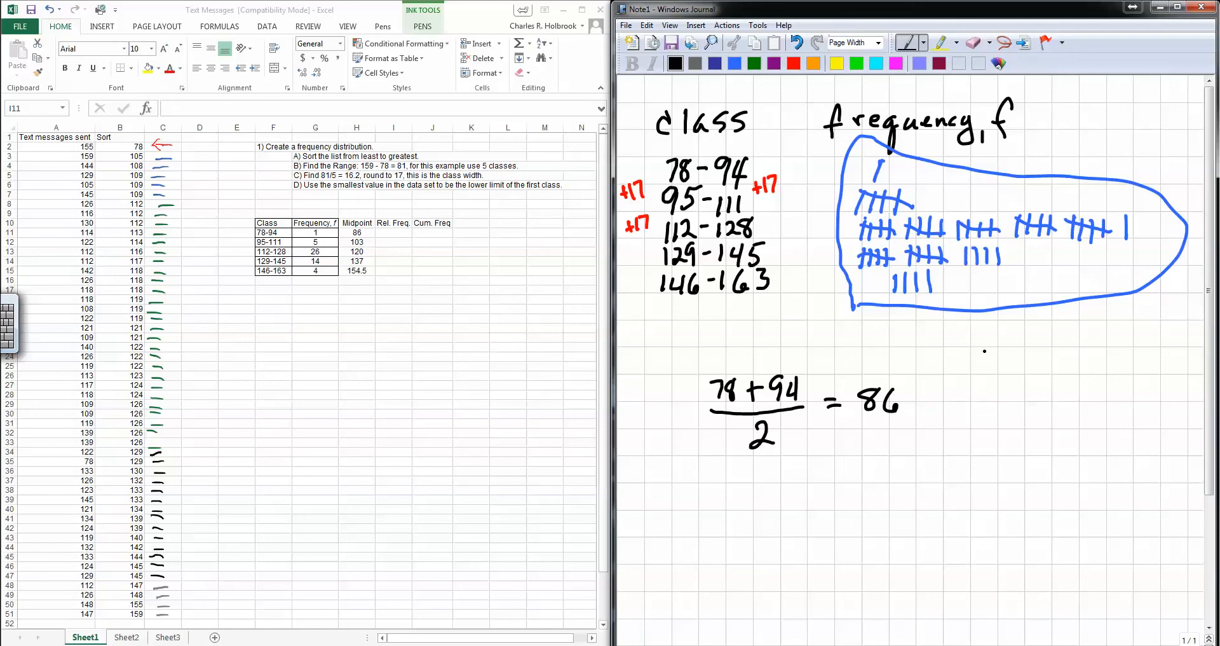
# Draw a black arrow to the 78-94 tally and handwrite 1/50 = 0.02 beside the midpoint calculation
pyautogui.moveTo(962, 155)
pyautogui.mouseDown()
pyautogui.moveTo(894, 169)
pyautogui.moveTo(911, 175)
pyautogui.mouseUp()
pyautogui.moveTo(983, 352)
pyautogui.mouseDown()
pyautogui.moveTo(997, 369)
pyautogui.moveTo(973, 399)
pyautogui.mouseUp()
pyautogui.moveTo(977, 383)
pyautogui.mouseDown()
pyautogui.moveTo(992, 398)
pyautogui.moveTo(996, 381)
pyautogui.mouseUp()
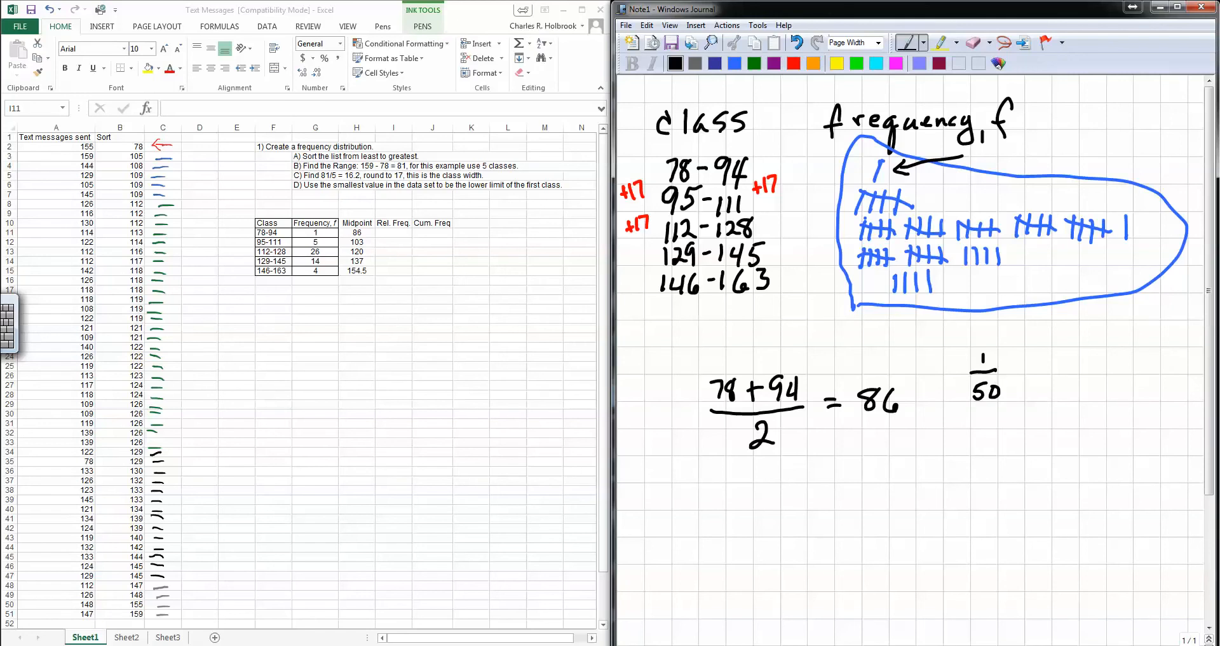
pyautogui.moveTo(1010, 364); pyautogui.dragTo(1022, 364)
pyautogui.moveTo(1010, 371)
pyautogui.mouseDown()
pyautogui.moveTo(1061, 355)
pyautogui.moveTo(1088, 369)
pyautogui.mouseUp()
pyautogui.click(1052, 371)
# Draw a black arrow to the 95-111 tally and handwrite 5/50 = 0.10 below the first relative frequency fraction
pyautogui.moveTo(967, 187)
pyautogui.mouseDown()
pyautogui.moveTo(918, 198)
pyautogui.moveTo(930, 204)
pyautogui.mouseUp()
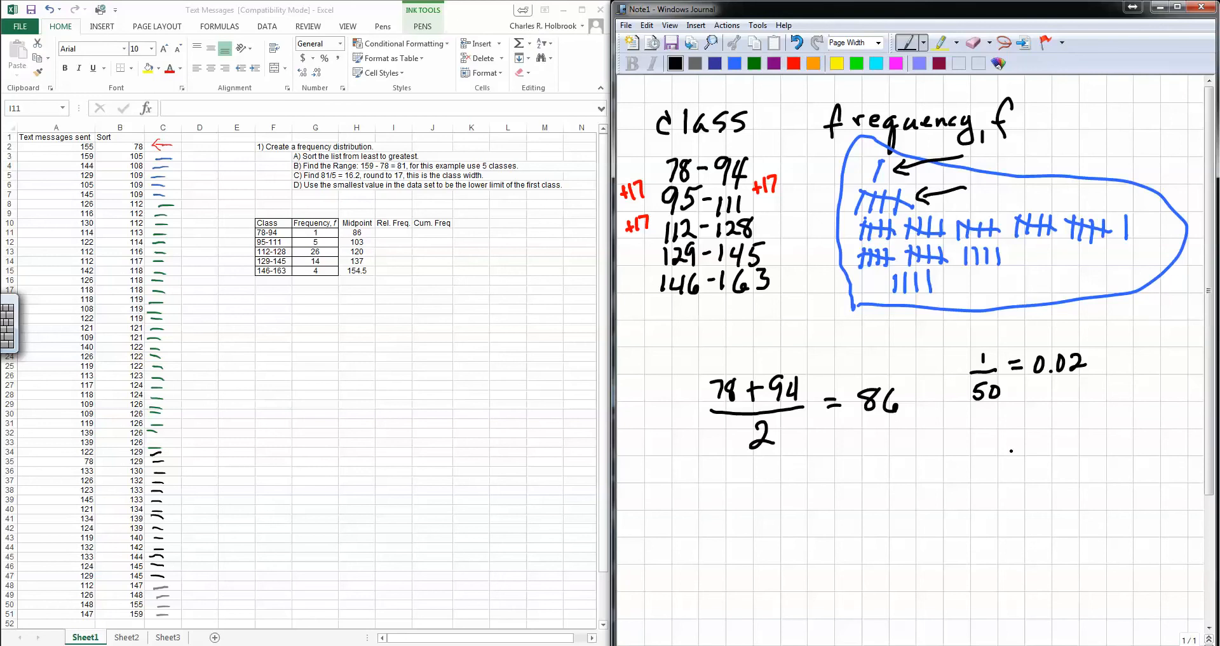
pyautogui.moveTo(982, 412)
pyautogui.mouseDown()
pyautogui.moveTo(978, 429)
pyautogui.moveTo(997, 408)
pyautogui.moveTo(1004, 435)
pyautogui.moveTo(980, 469)
pyautogui.moveTo(1028, 433)
pyautogui.mouseUp()
pyautogui.moveTo(1022, 438); pyautogui.dragTo(1030, 438)
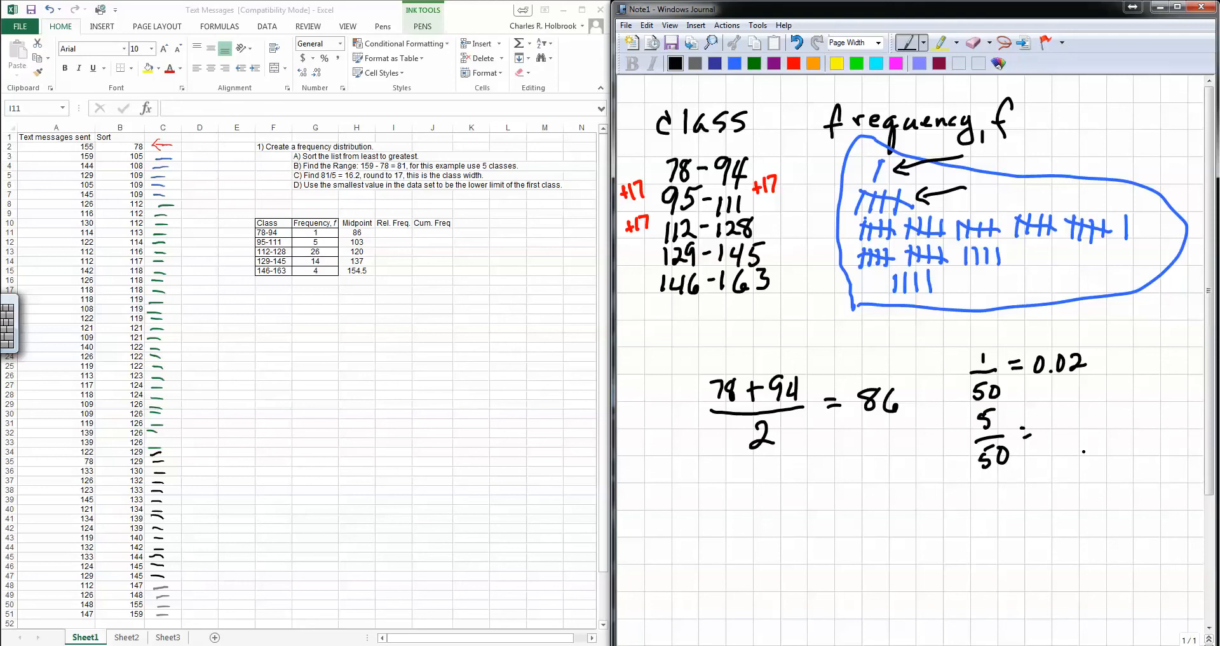
pyautogui.moveTo(1055, 420)
pyautogui.mouseDown()
pyautogui.moveTo(1048, 439)
pyautogui.moveTo(1063, 422)
pyautogui.moveTo(1074, 437)
pyautogui.moveTo(1088, 408)
pyautogui.mouseUp()
pyautogui.click(1072, 439)
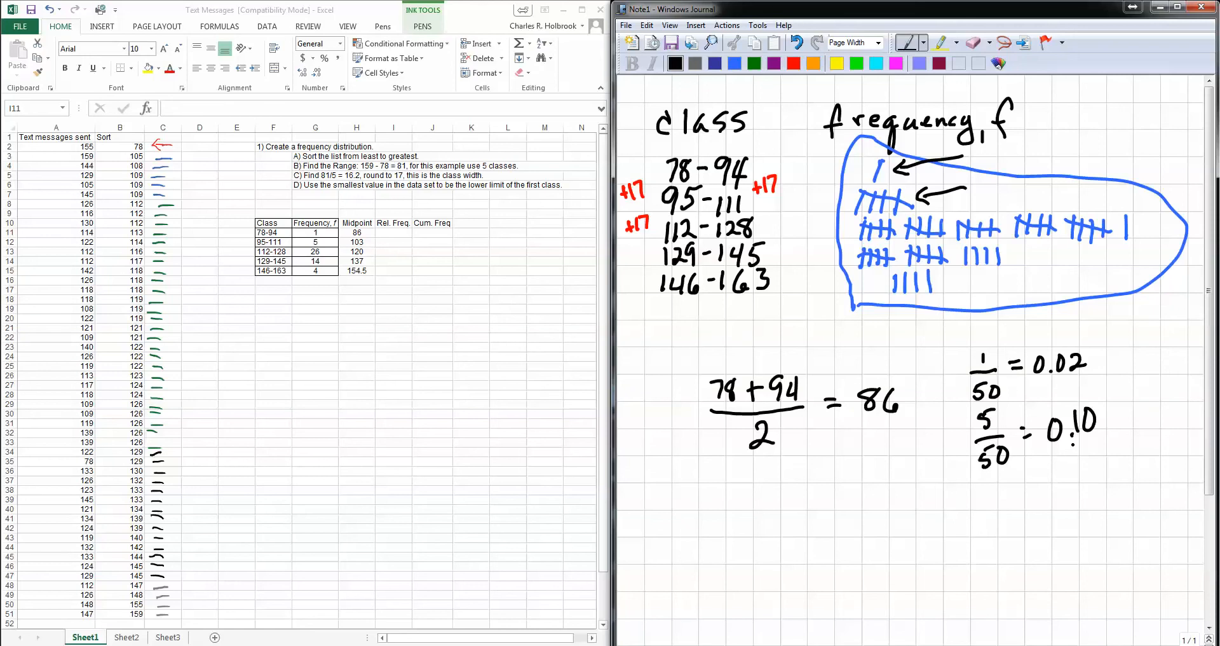
# Back in Excel, enter the relative frequencies 0.02, 0.10, 0.52, 0.28 and 0.08 in I11:I15
pyautogui.click(395, 233)
pyautogui.doubleClick(395, 233)
pyautogui.write('0.02')
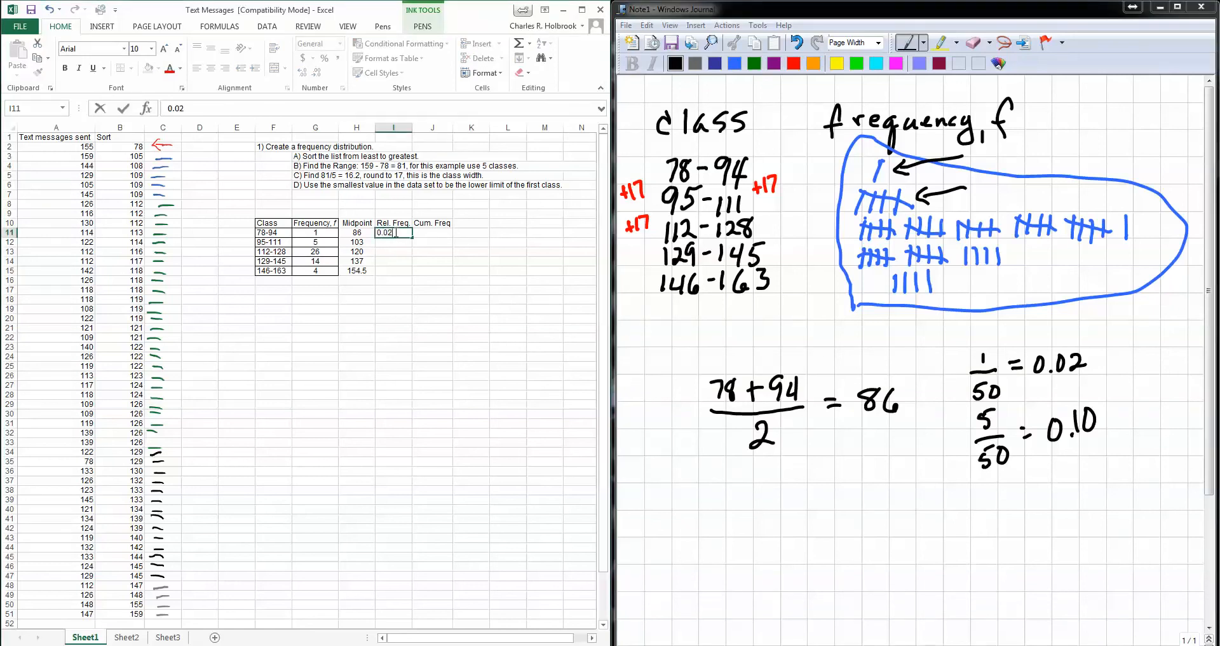
pyautogui.press('Return')
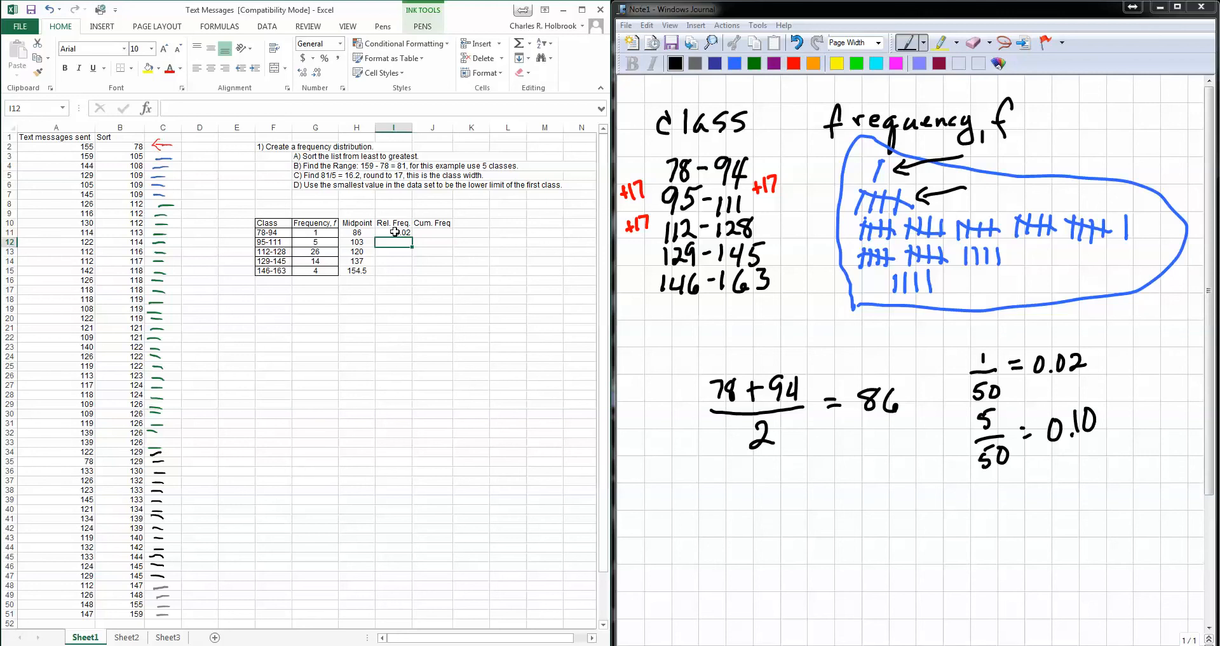
pyautogui.write('0.10')
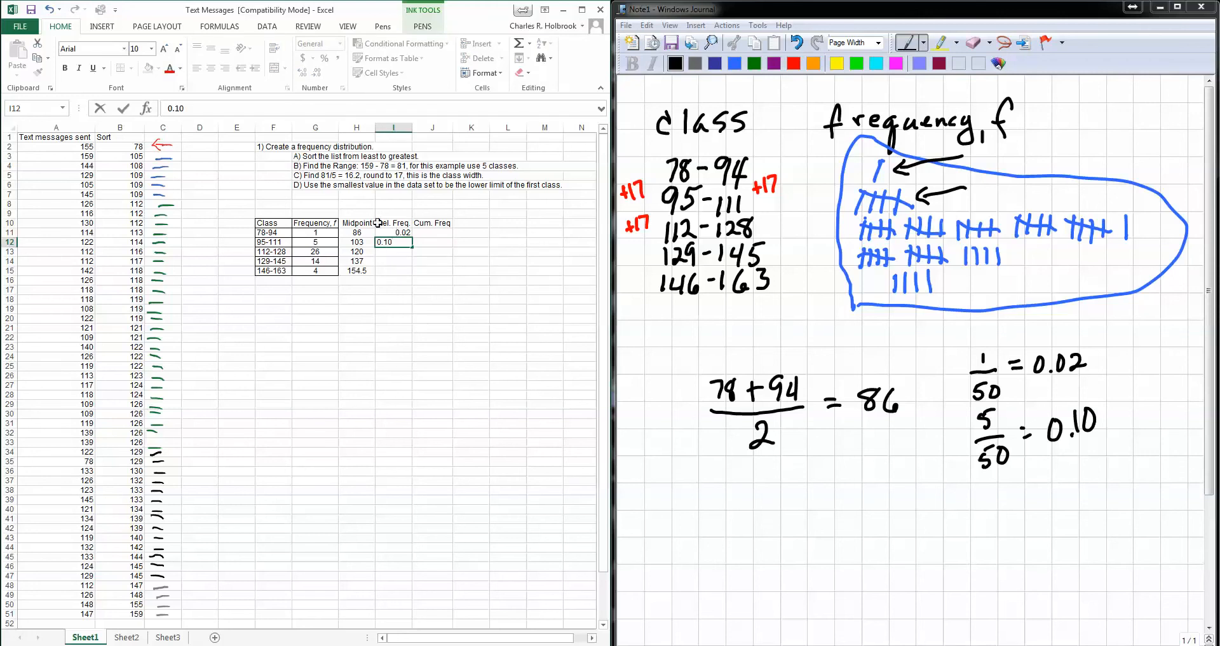
pyautogui.press('Return')
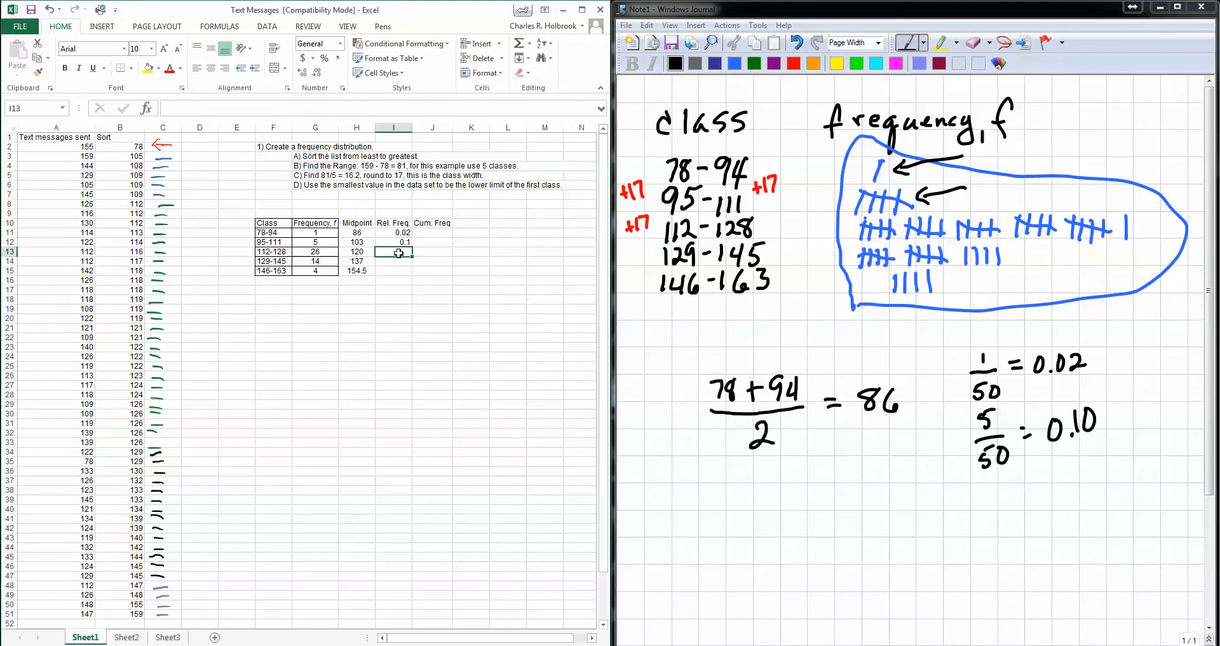
pyautogui.write('0.52')
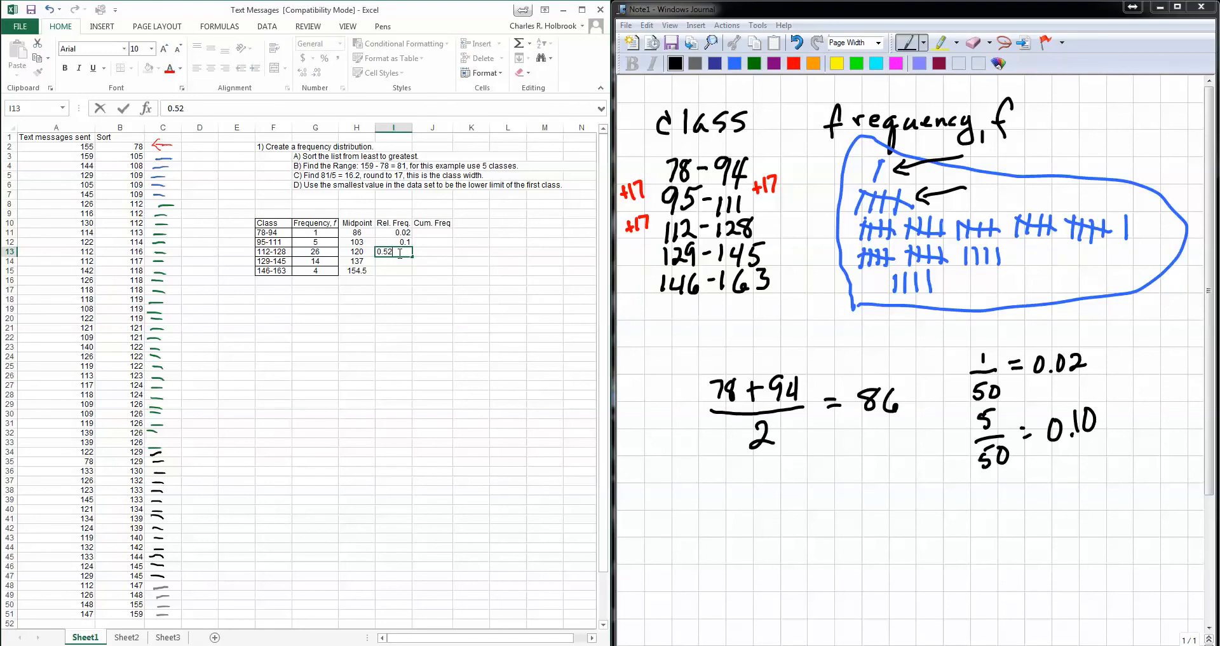
pyautogui.press('Return')
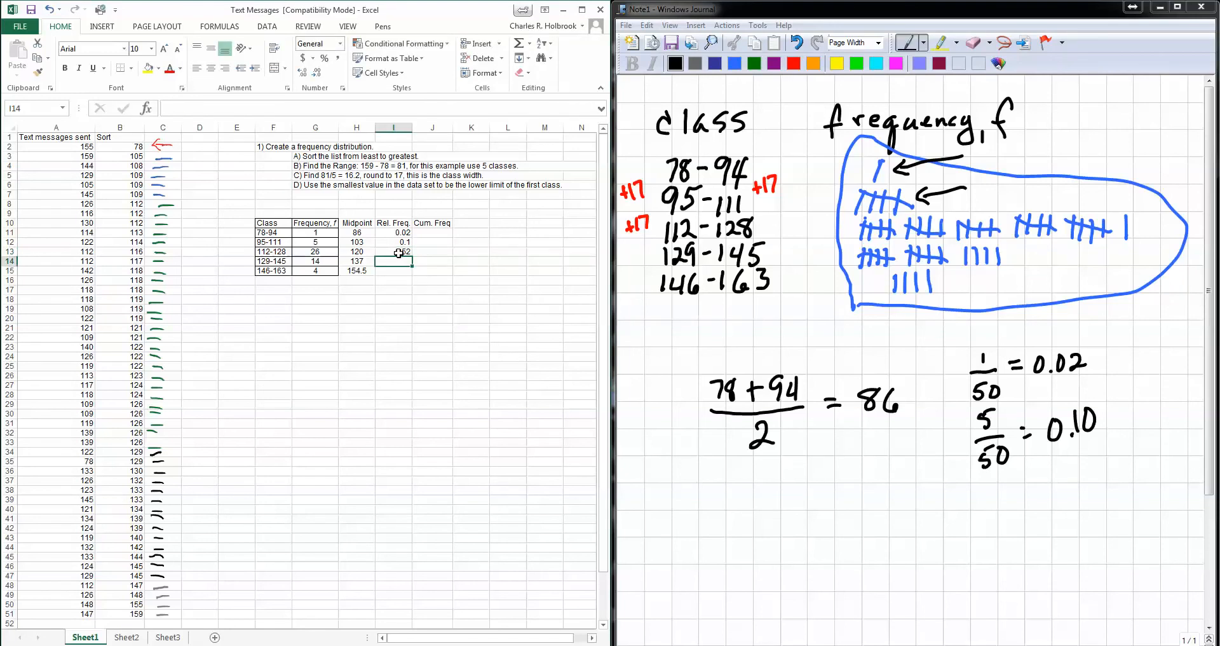
pyautogui.write('0.28')
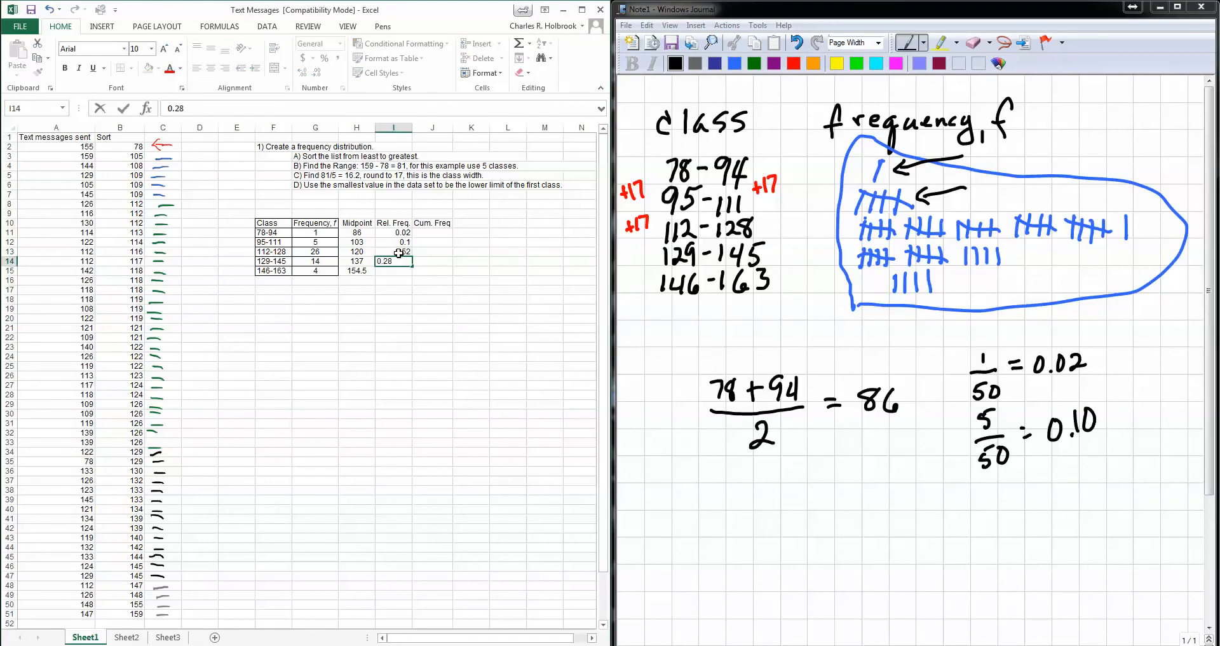
pyautogui.press('Return')
pyautogui.write('0')
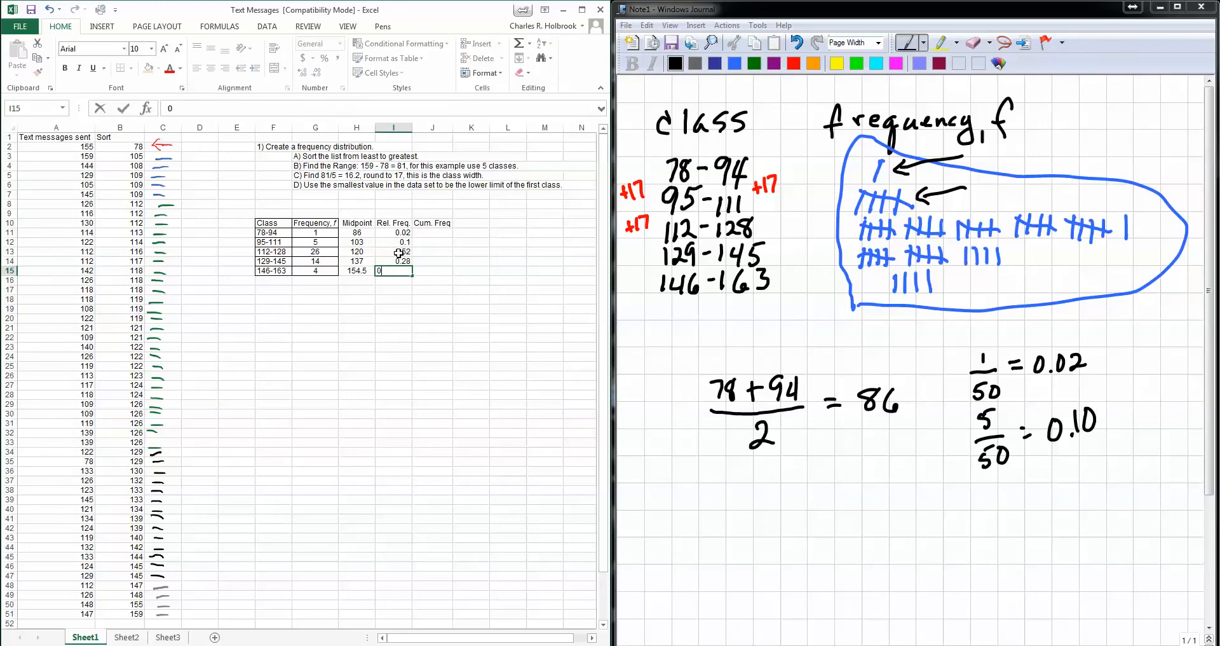
pyautogui.write('.08')
pyautogui.click(394, 308)
# Centre the contents of column I horizontally
pyautogui.click(394, 127)
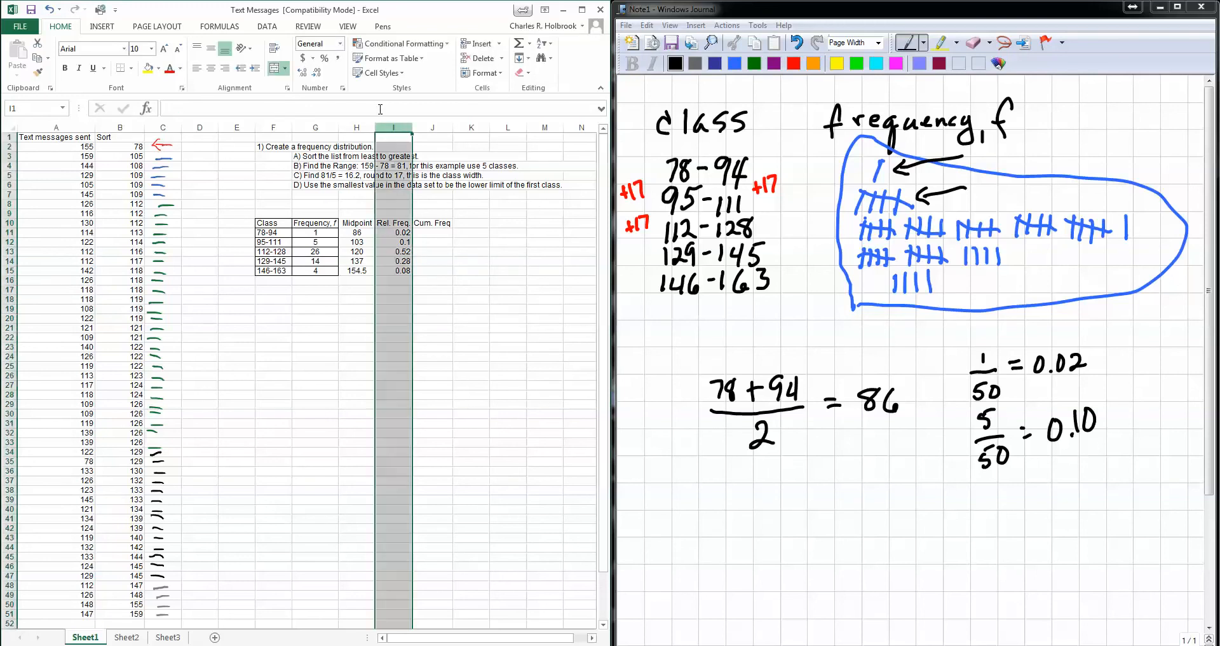
pyautogui.click(209, 69)
pyautogui.click(394, 327)
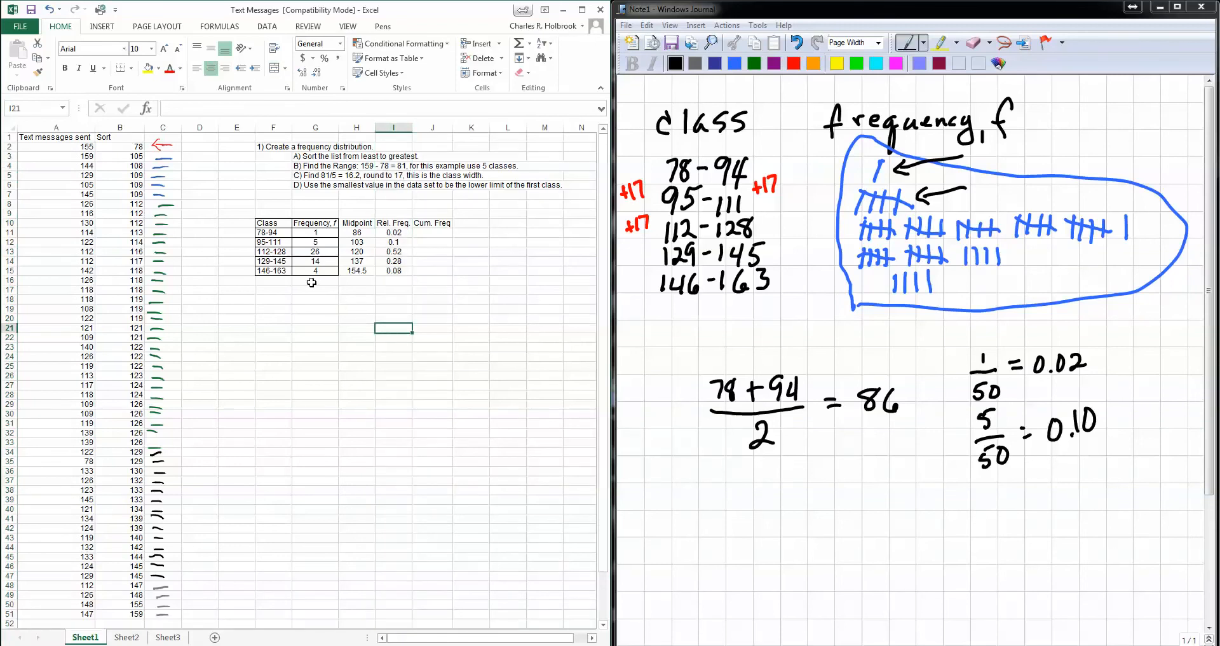
# Total the frequencies G11:G15 in G16 with the Sum function
pyautogui.click(312, 282)
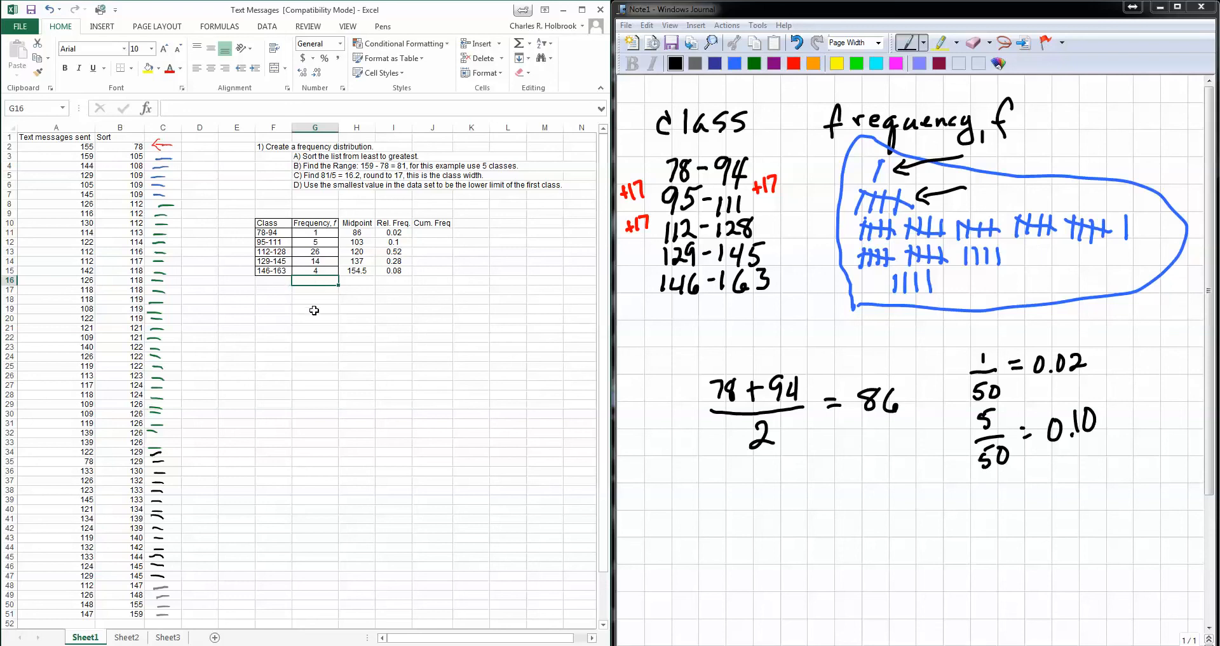
pyautogui.click(530, 44)
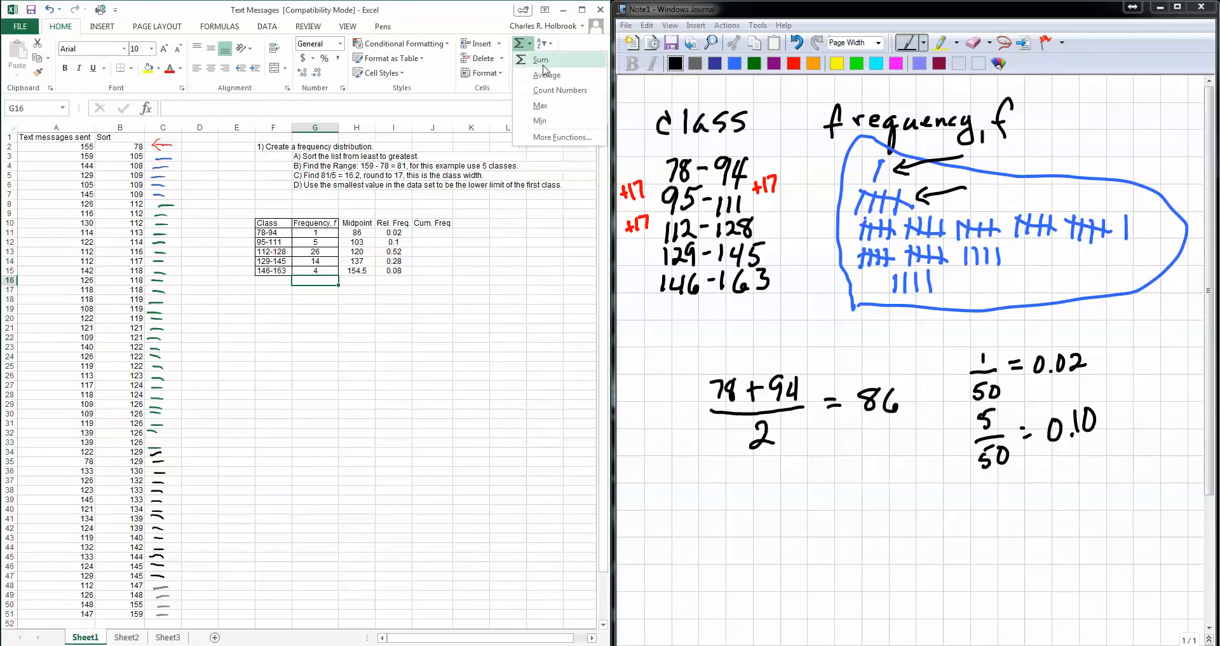
pyautogui.click(550, 61)
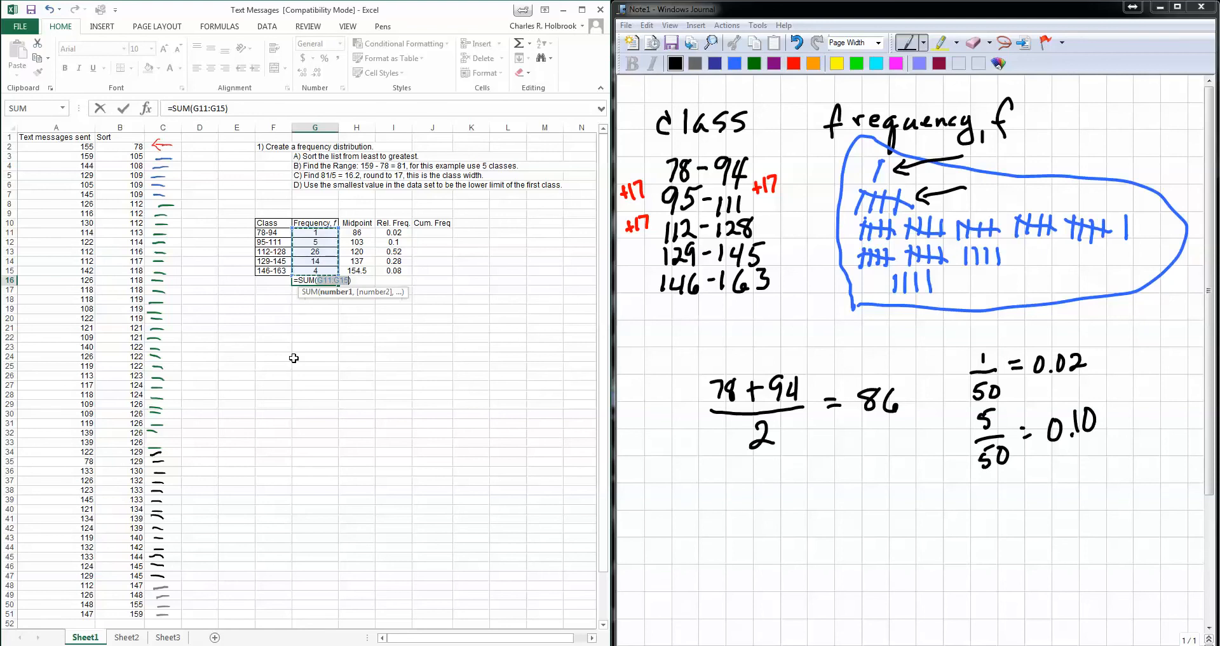
pyautogui.press('Return')
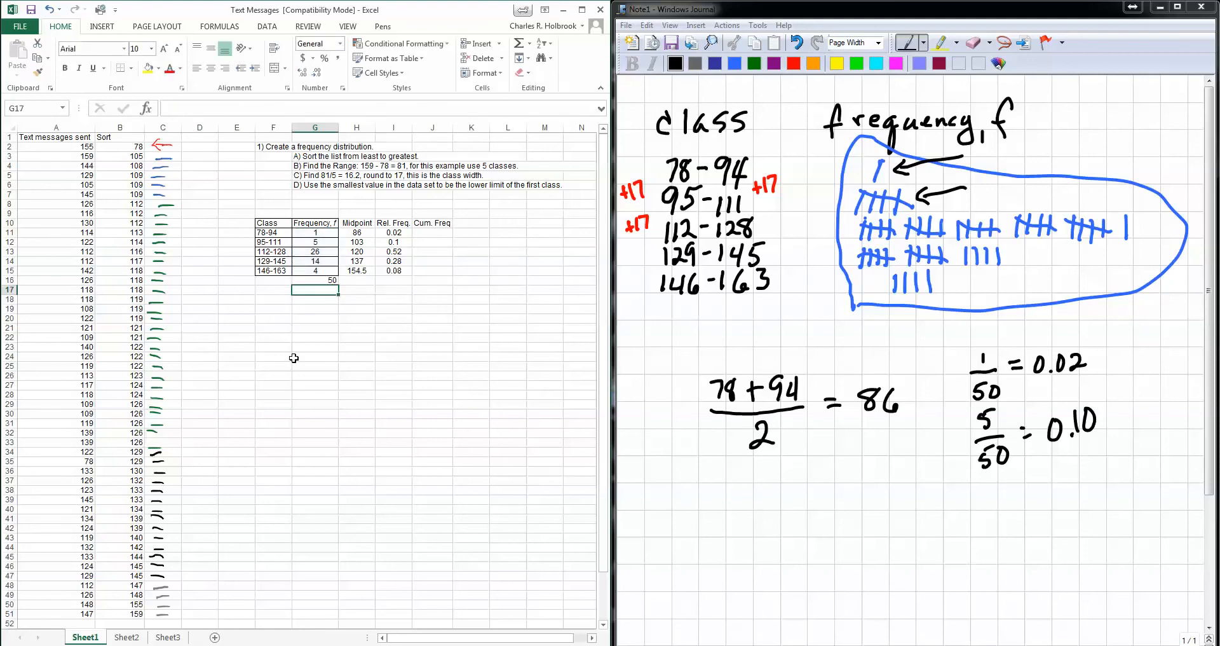
# Total the relative frequencies I11:I15 in I16 with the Sum function
pyautogui.click(400, 281)
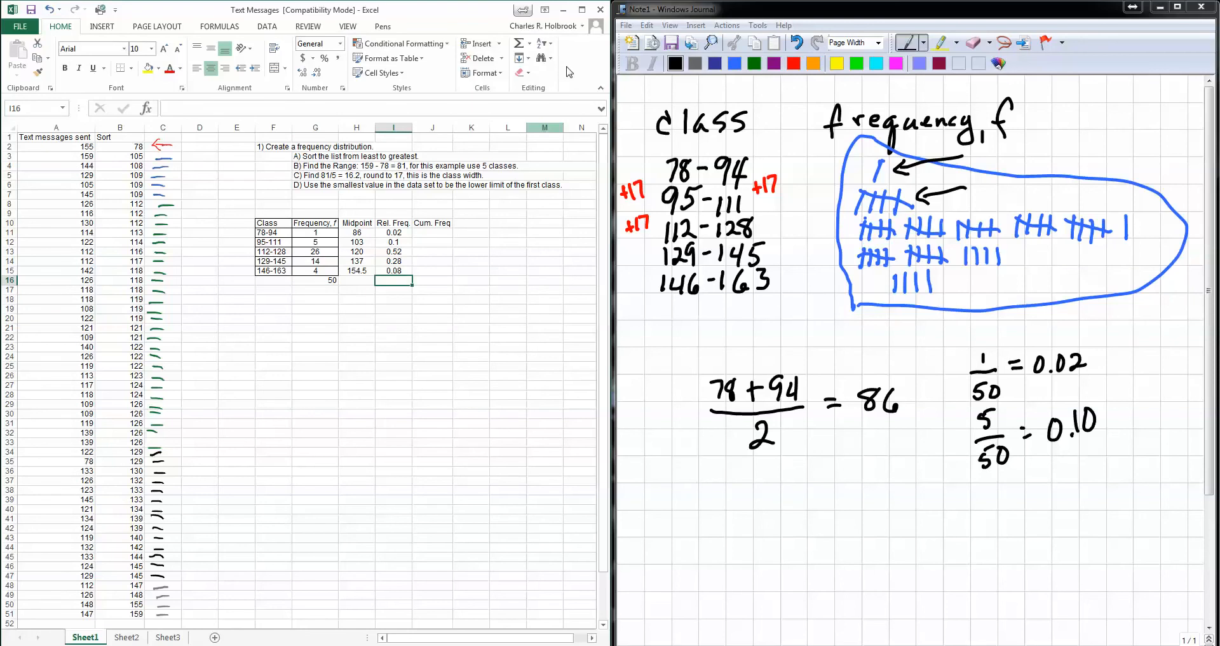
pyautogui.click(529, 46)
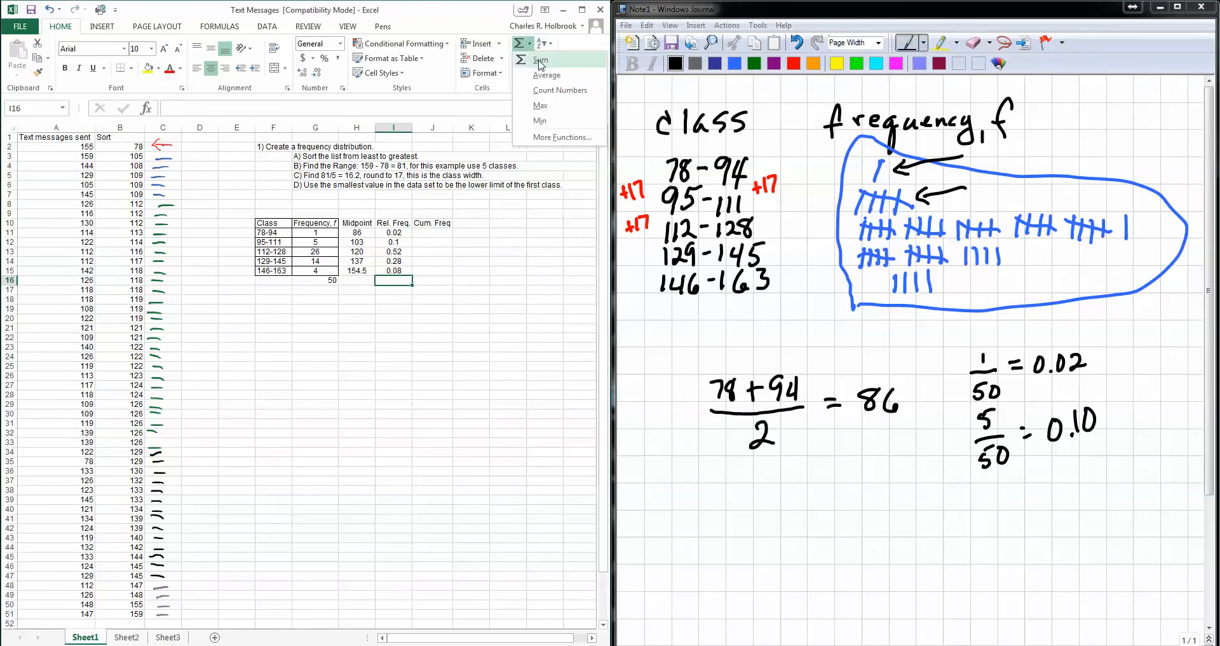
pyautogui.click(537, 64)
pyautogui.press('Return')
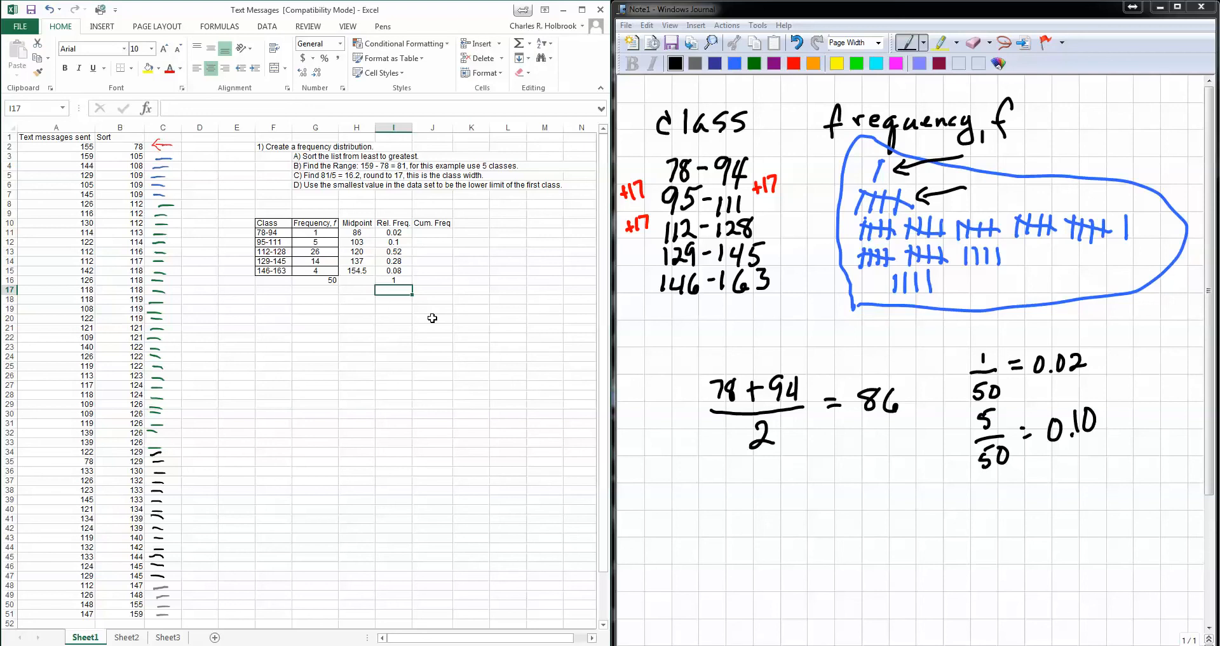
# Enter the cumulative frequencies 1, 6, 32, 46 and 50 in J11:J15
pyautogui.click(432, 233)
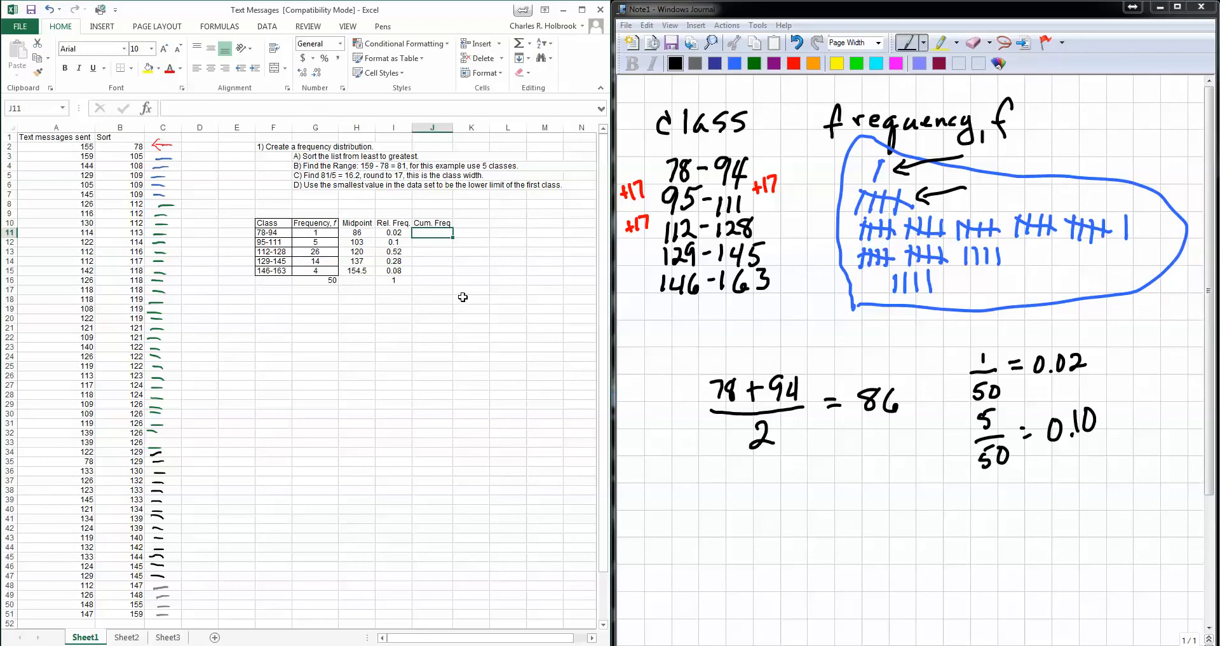
pyautogui.click(316, 237)
pyautogui.click(426, 236)
pyautogui.write('1')
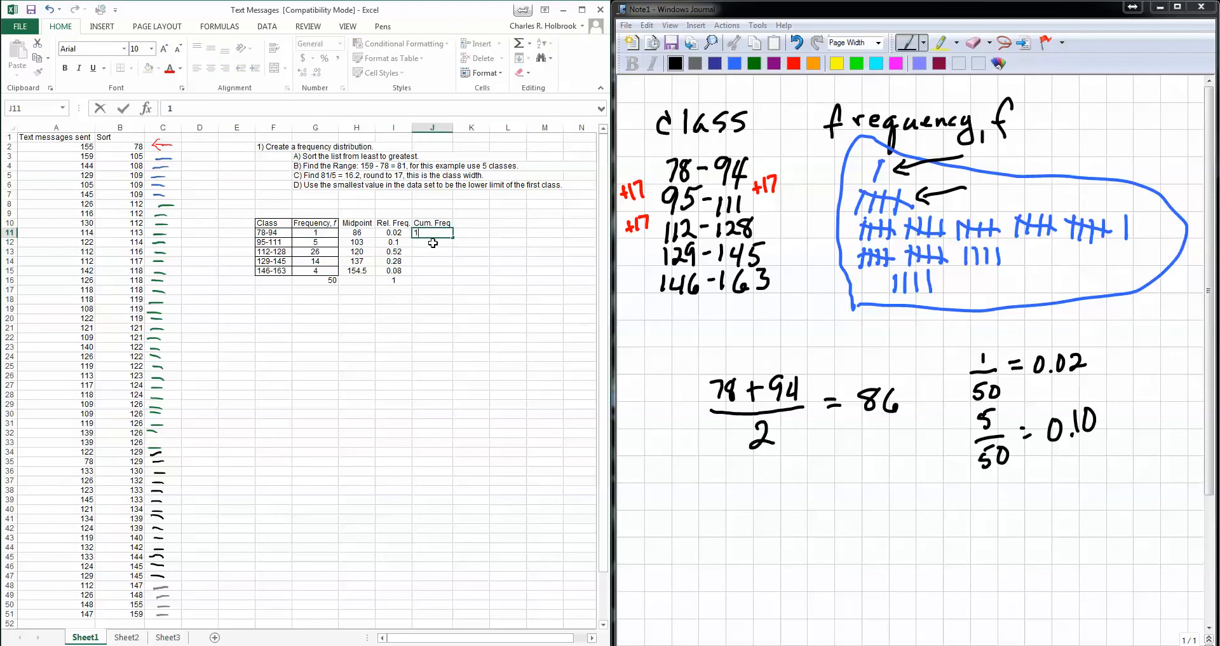
pyautogui.press('Return')
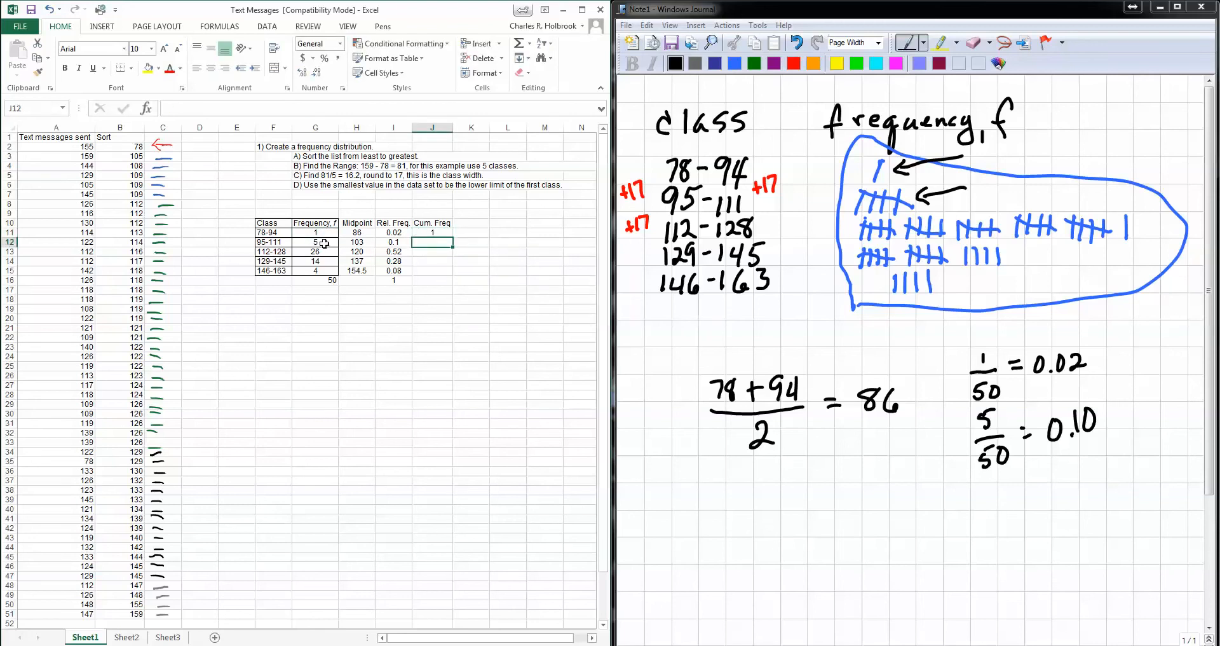
pyautogui.click(326, 243)
pyautogui.click(437, 242)
pyautogui.write('6')
pyautogui.press('Return')
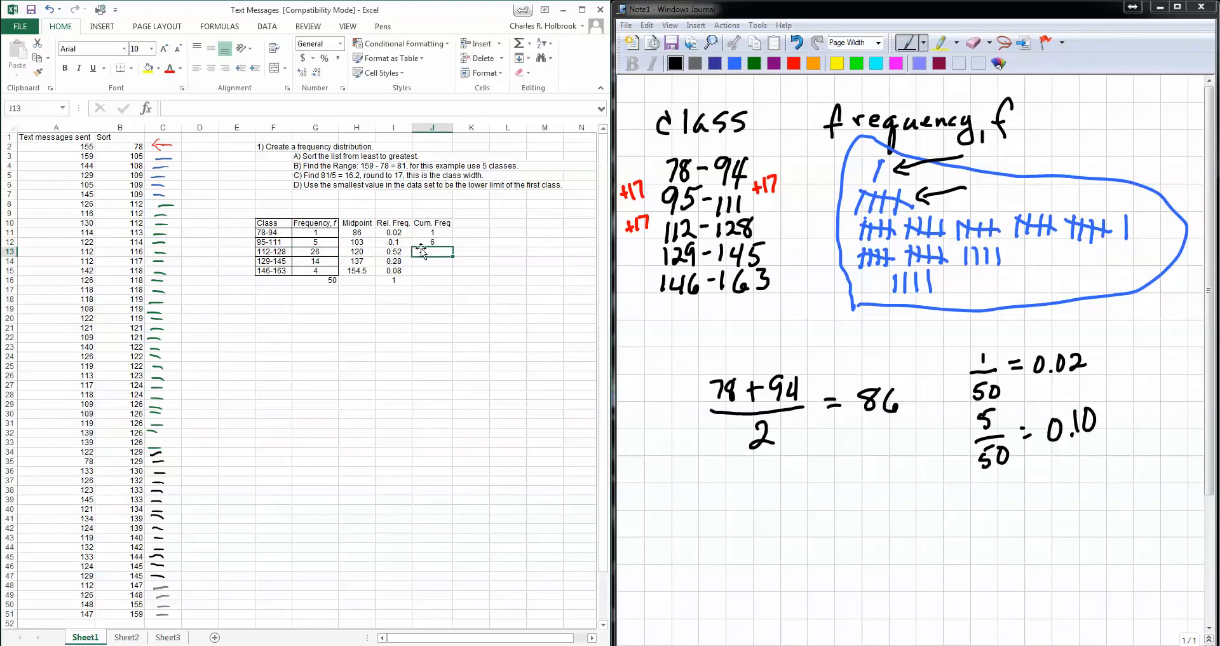
pyautogui.write('32')
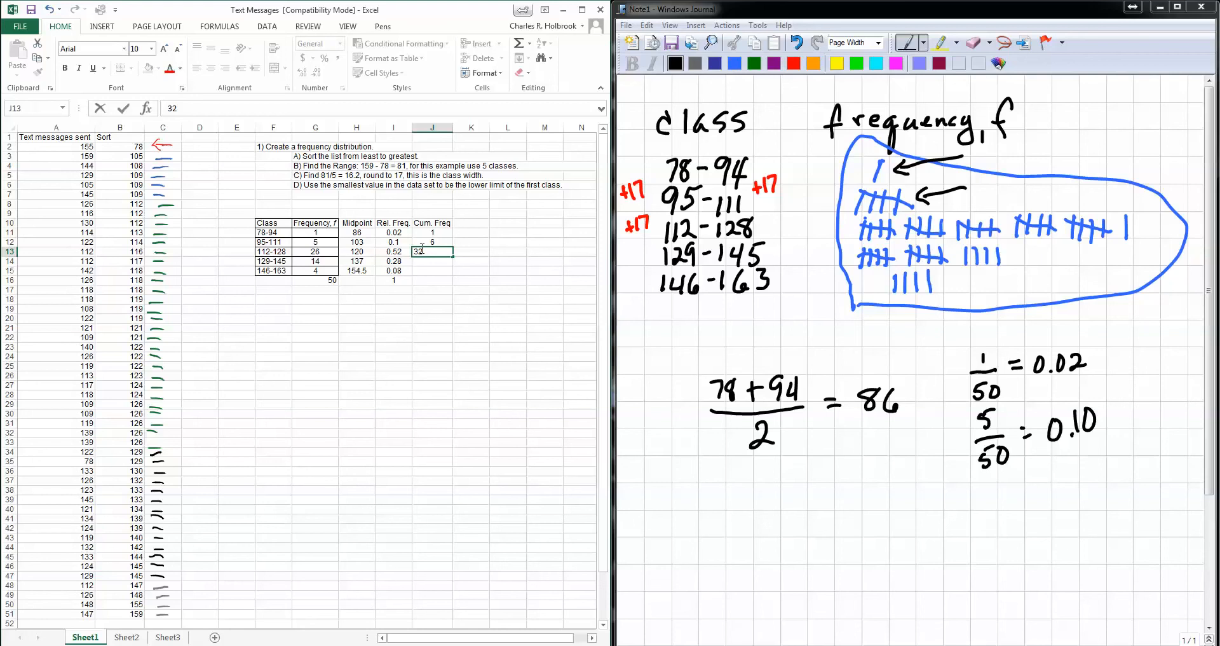
pyautogui.press('Return')
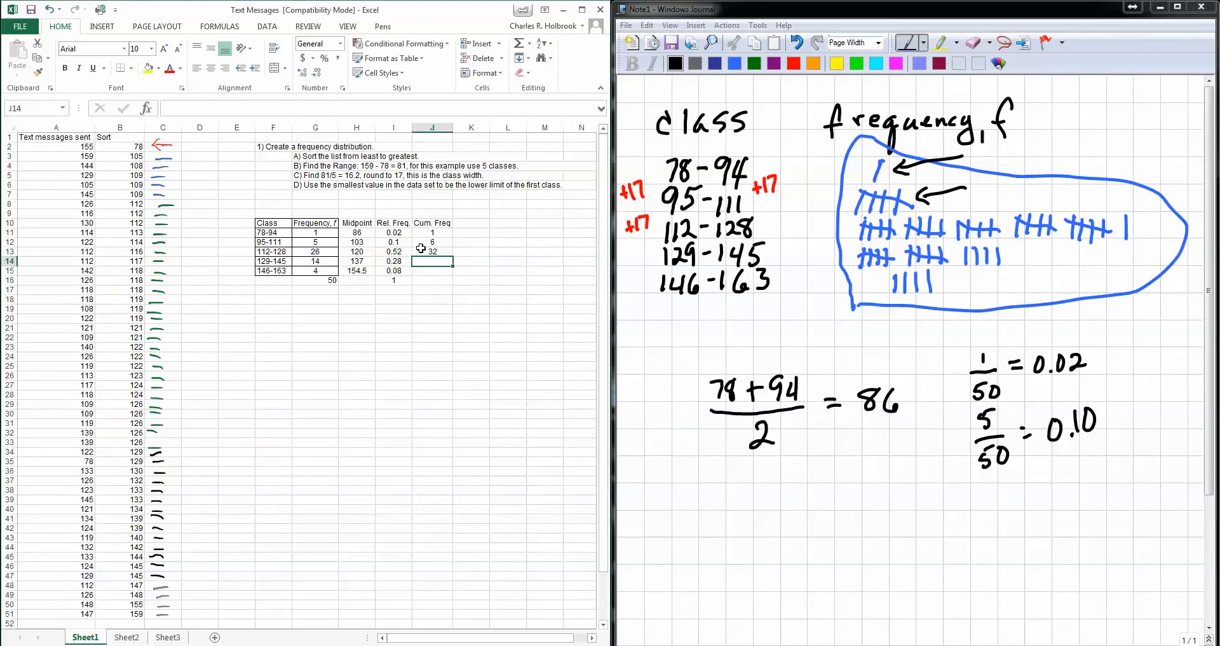
pyautogui.write('46')
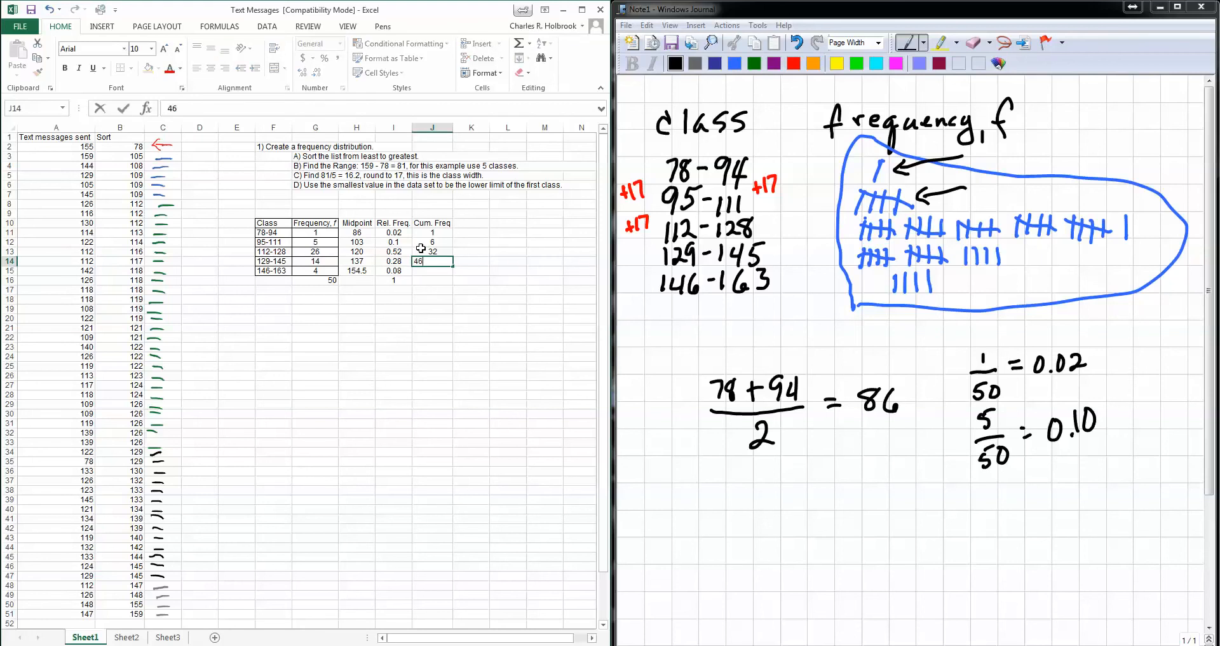
pyautogui.press('Return')
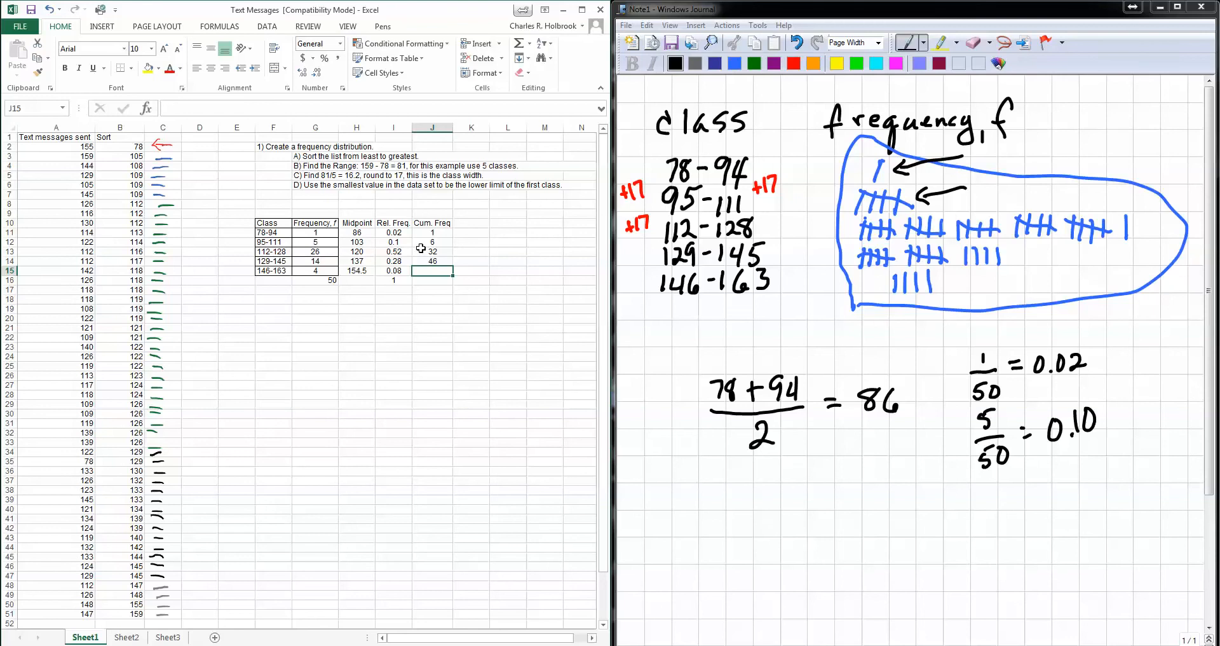
pyautogui.write('50')
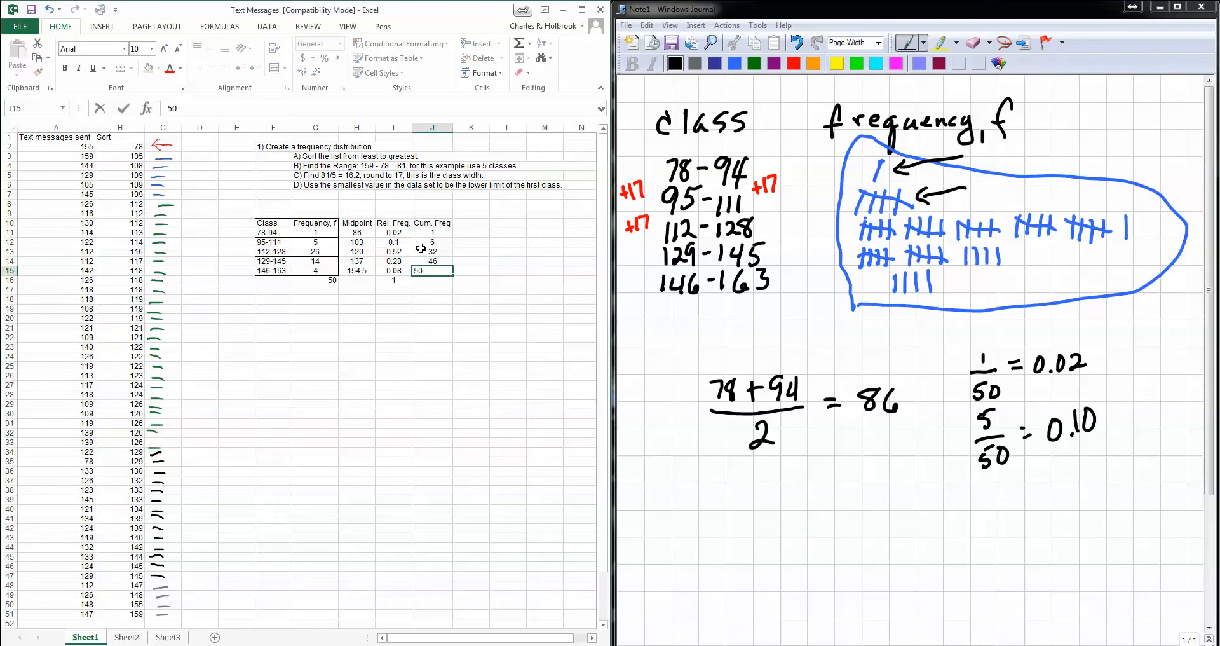
pyautogui.press('Return')
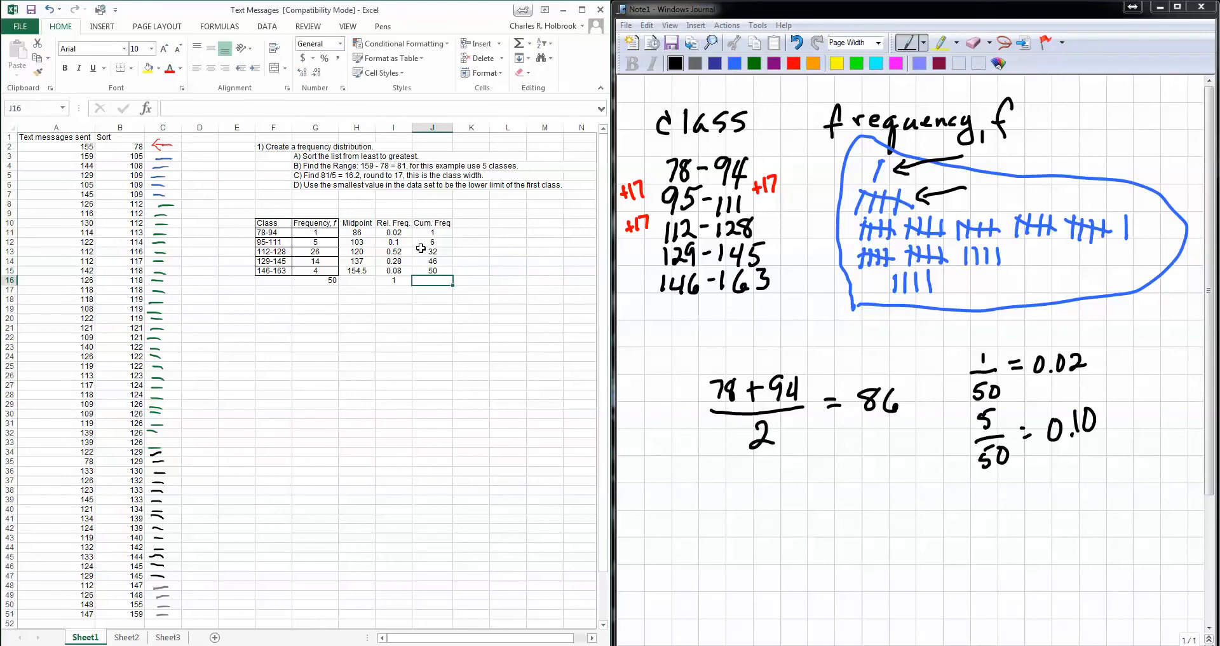
pyautogui.click(438, 271)
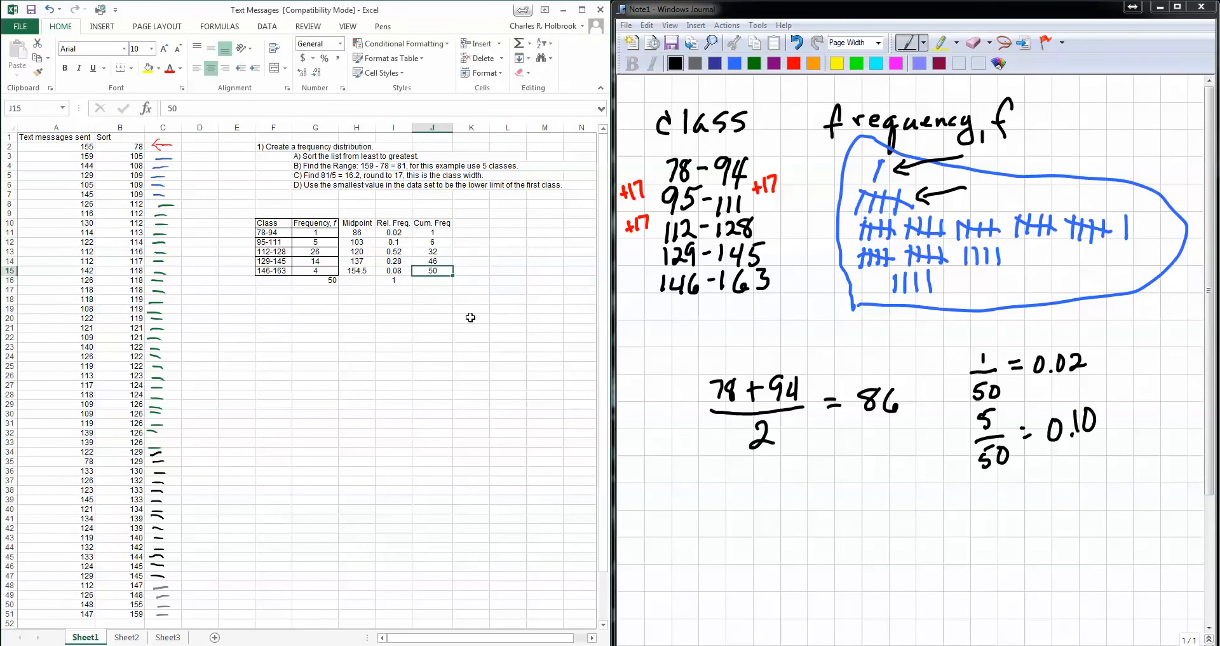
# Apply outline and inside borders to the whole frequency table in F10:J15
pyautogui.click(280, 222)
pyautogui.moveTo(280, 222); pyautogui.dragTo(430, 272)
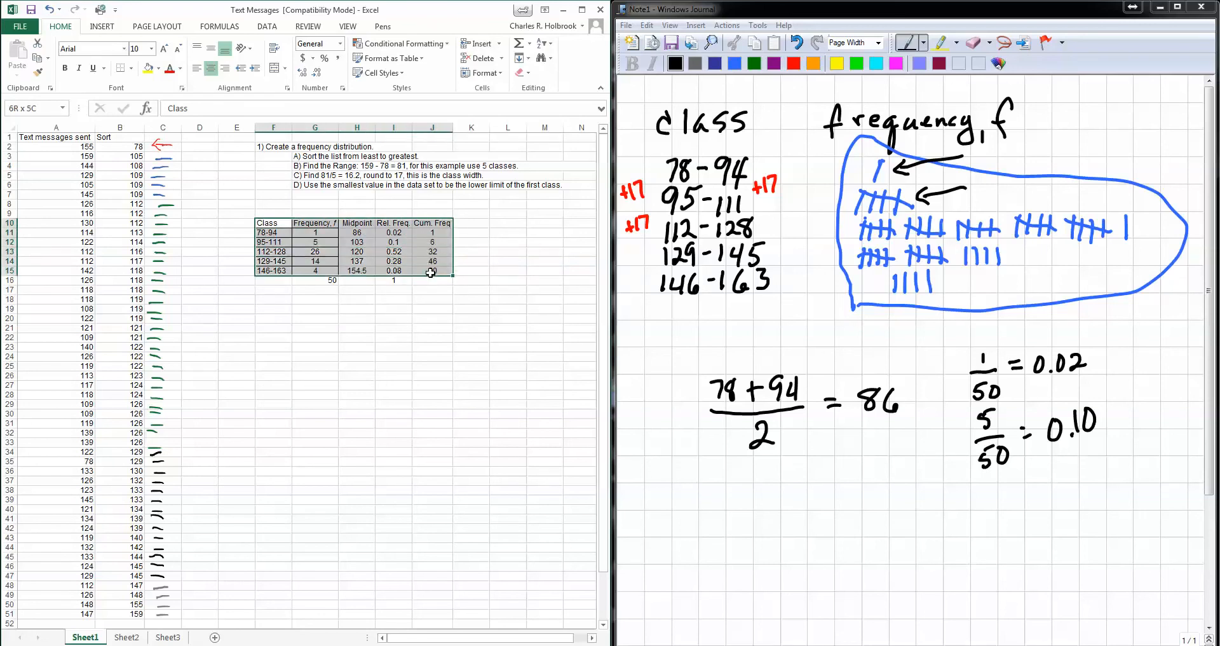
pyautogui.rightClick(397, 237)
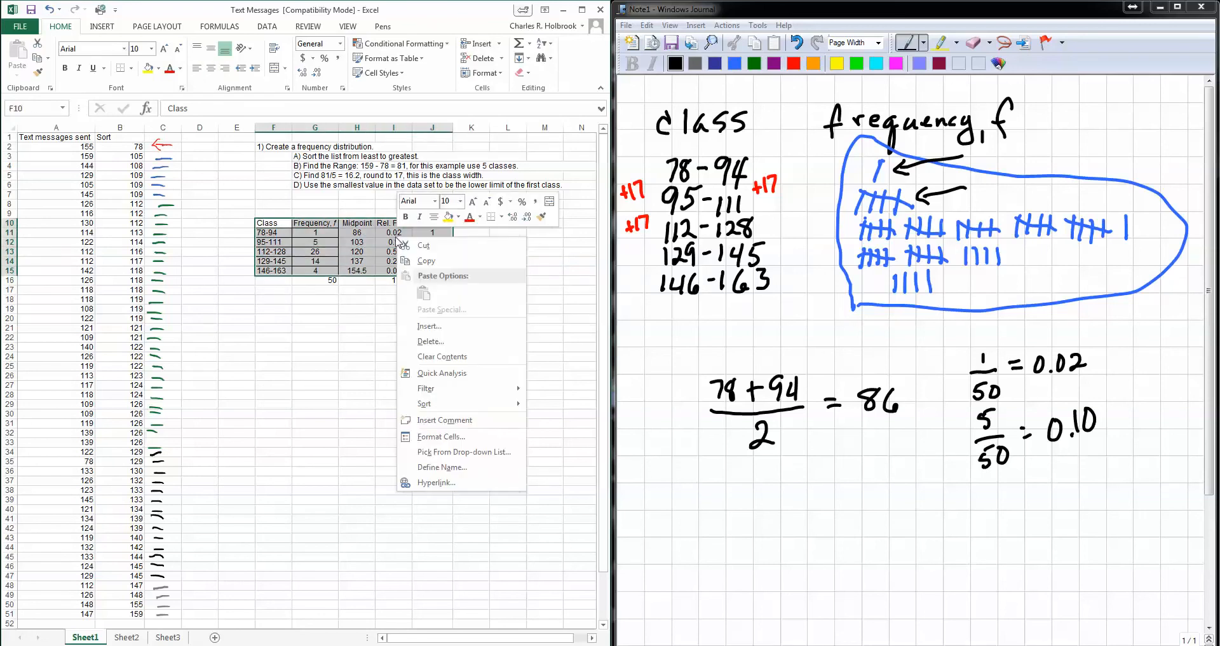
pyautogui.click(449, 435)
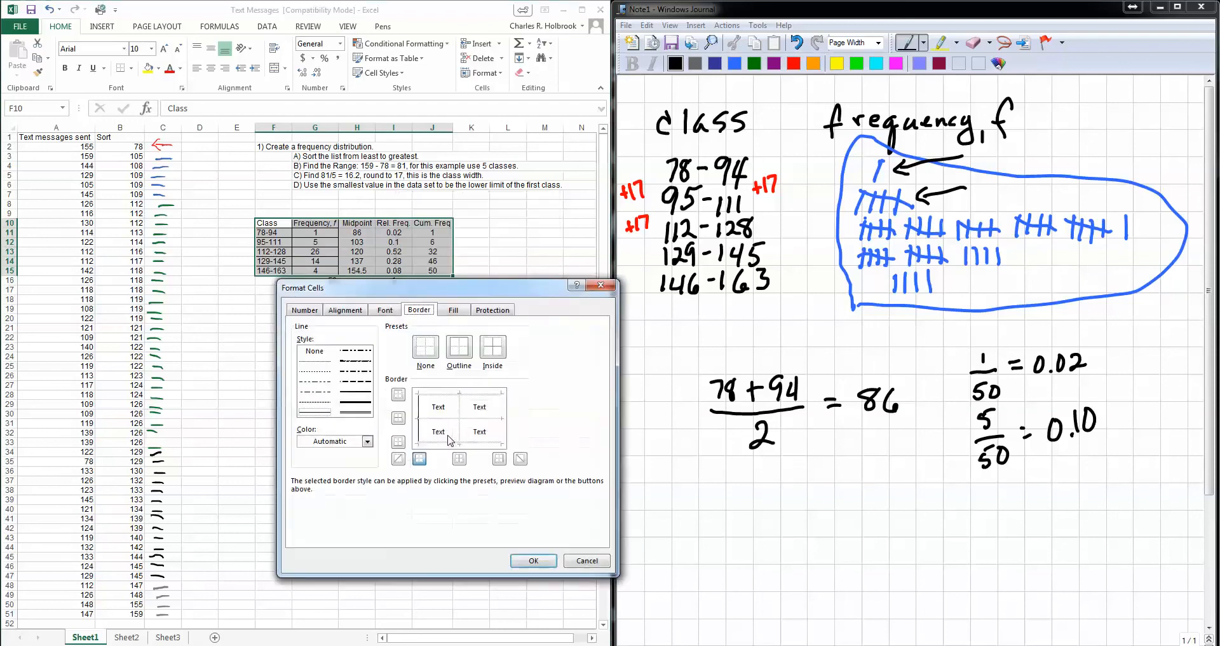
pyautogui.click(438, 395)
pyautogui.click(460, 413)
pyautogui.click(460, 413)
pyautogui.click(461, 417)
pyautogui.click(461, 416)
pyautogui.click(504, 417)
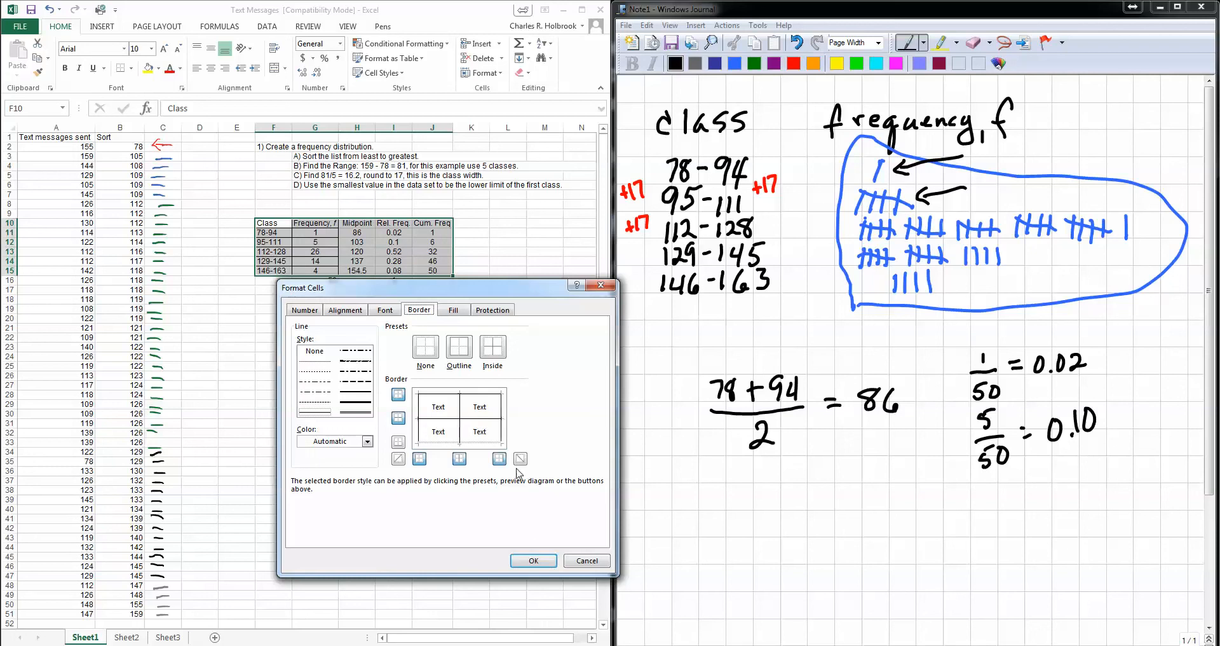
pyautogui.click(534, 560)
pyautogui.click(424, 423)
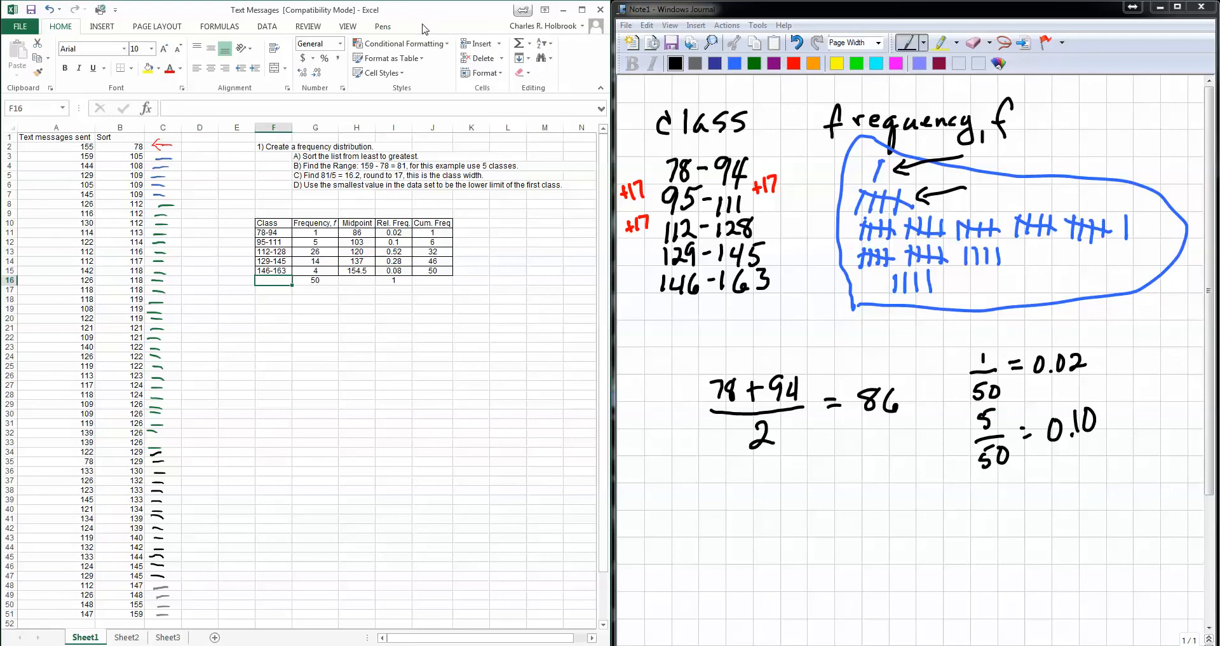
# Insert the Greek capital letter sigma symbol (Σ) in F16, beside the frequency total
pyautogui.click(116, 28)
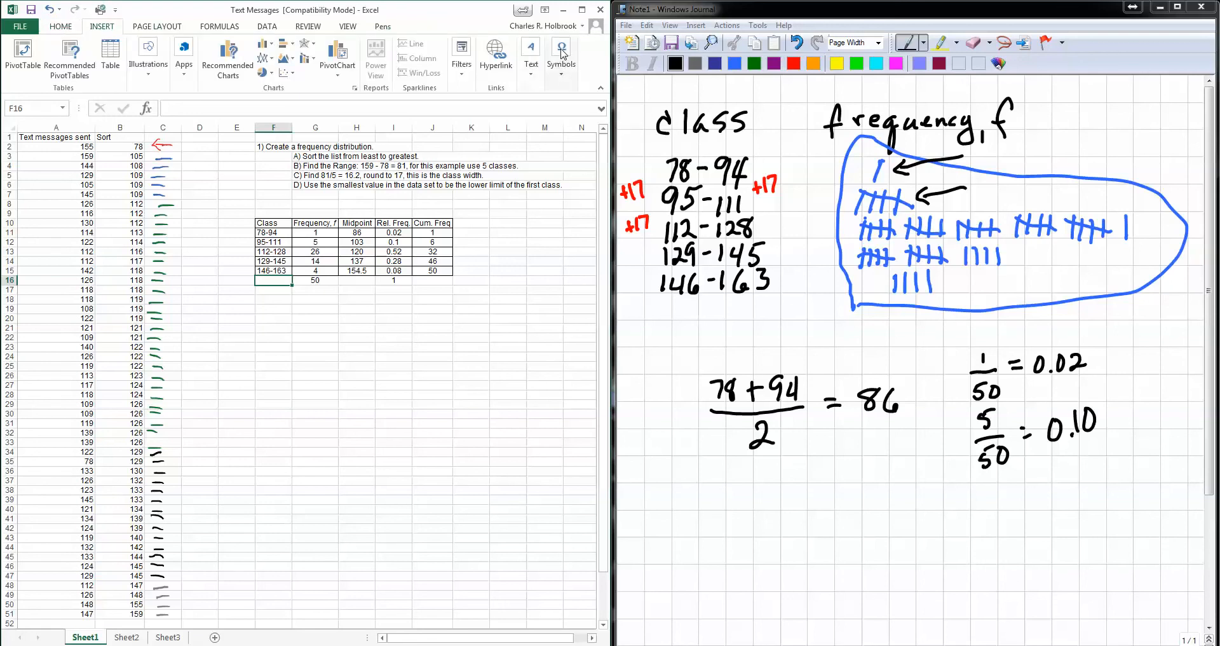
pyautogui.click(561, 60)
pyautogui.click(595, 109)
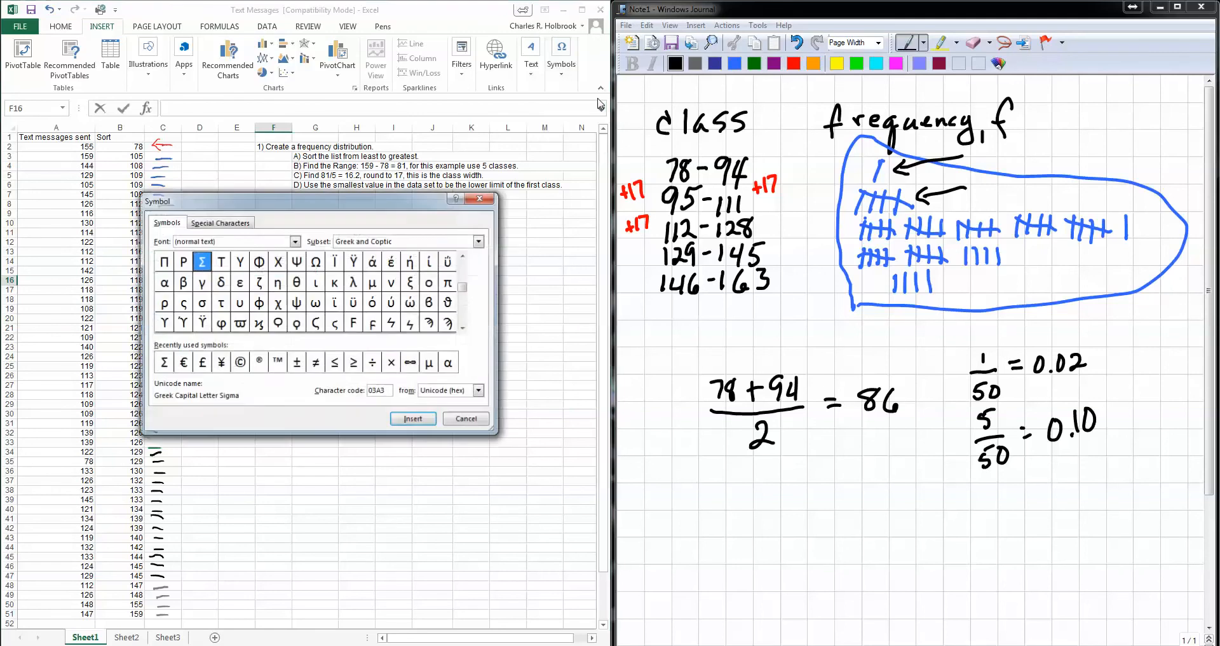
pyautogui.click(162, 365)
pyautogui.click(407, 422)
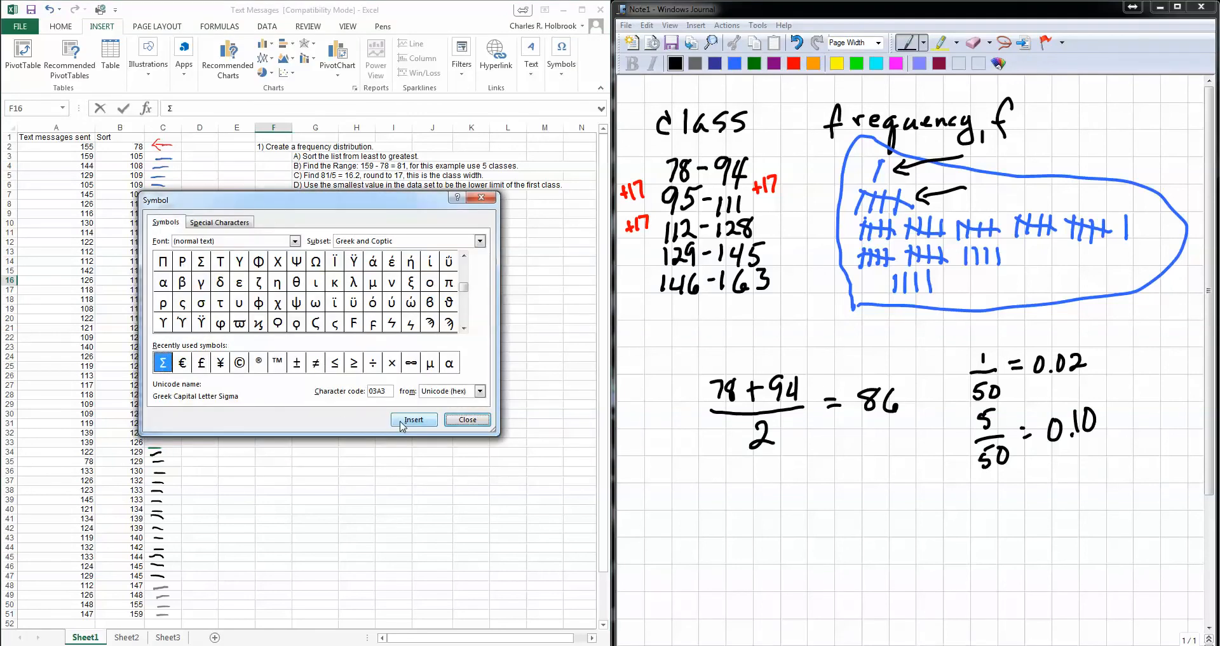
pyautogui.click(468, 420)
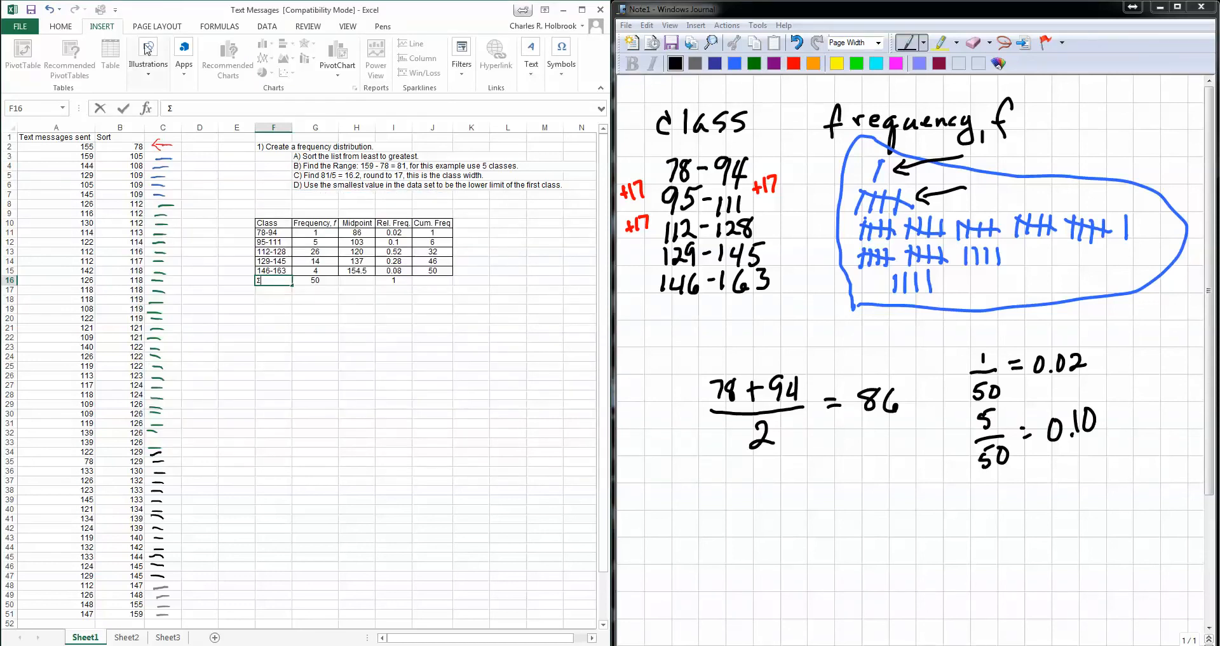
# Complete the F16 label as Σf= with an italic f, and right-align the cell
pyautogui.click(69, 27)
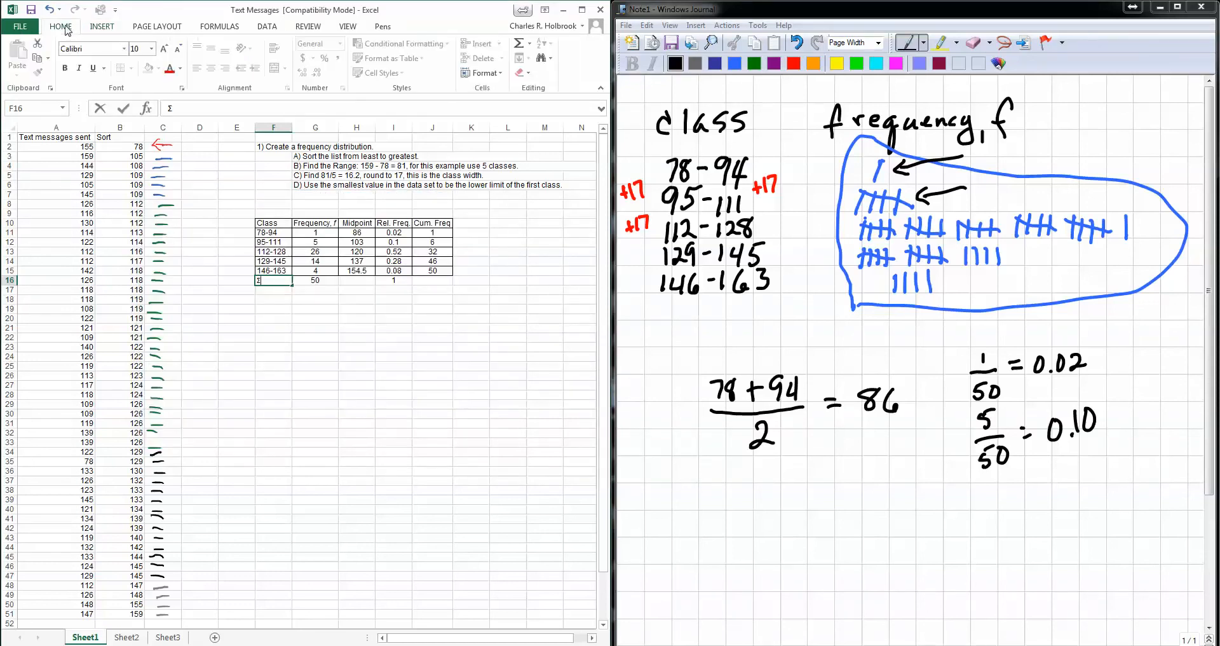
pyautogui.click(80, 68)
pyautogui.click(82, 69)
pyautogui.click(279, 347)
pyautogui.click(276, 284)
pyautogui.click(225, 68)
pyautogui.click(281, 352)
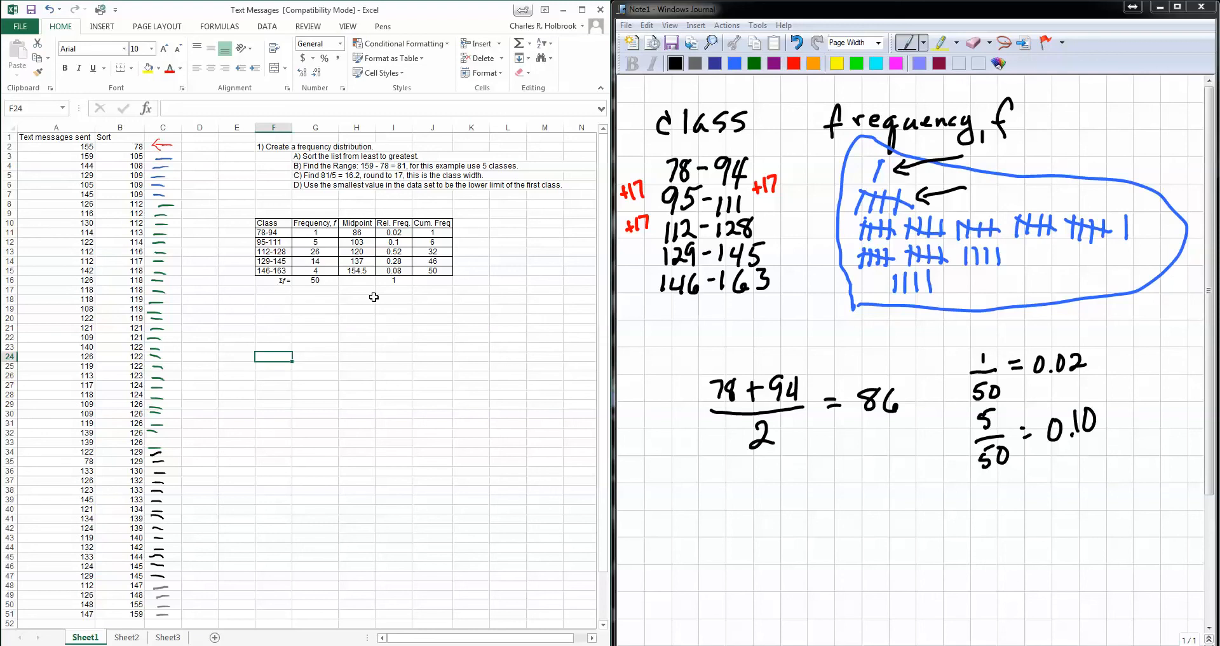
# Copy the Σf= label from F16 to H16 and edit the copy to read Σ(f/n)=
pyautogui.click(362, 280)
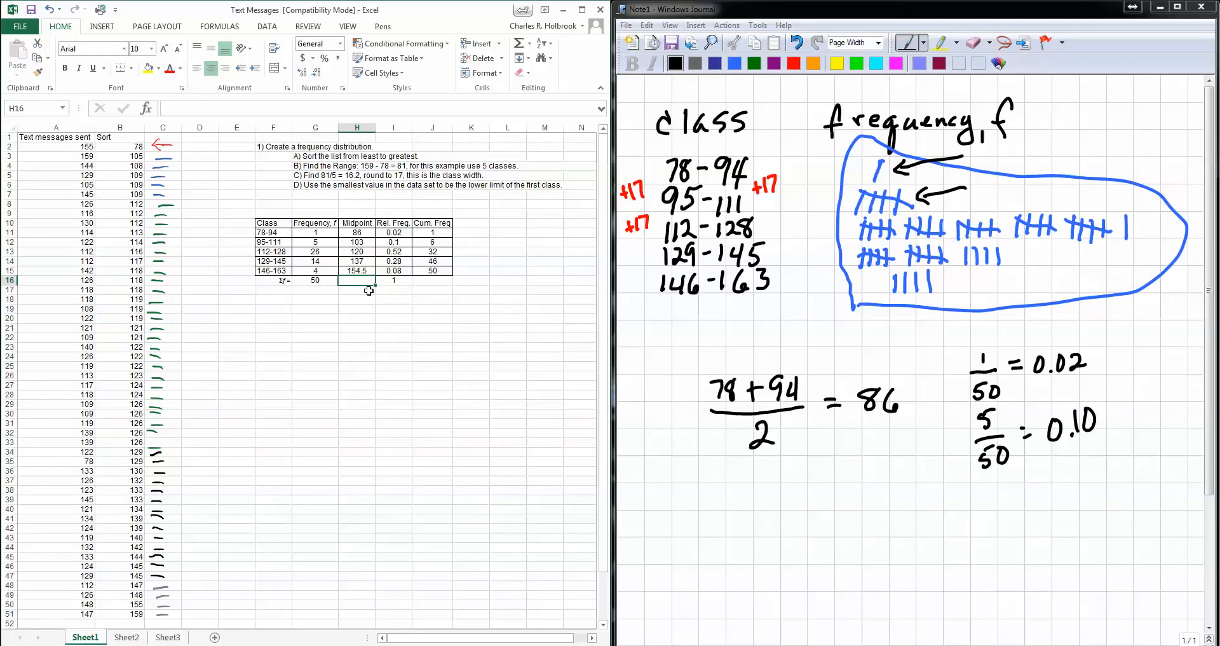
pyautogui.click(282, 280)
pyautogui.hotkey('ctrl', 'c')
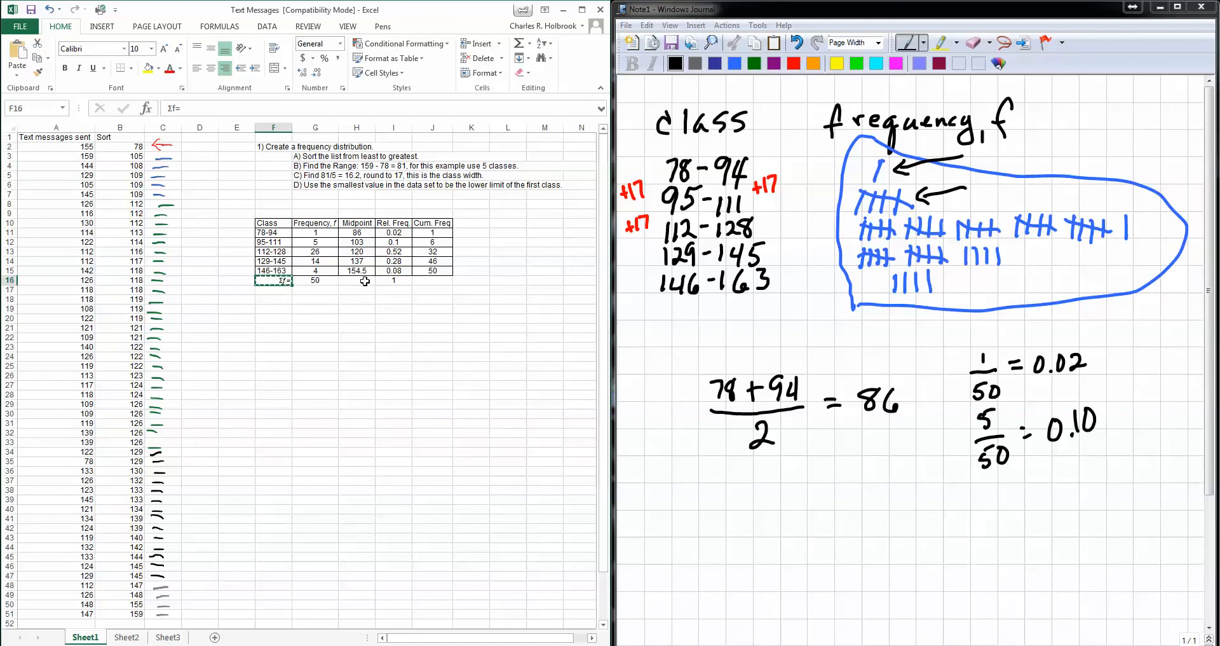
pyautogui.click(370, 281)
pyautogui.hotkey('ctrl', 'v')
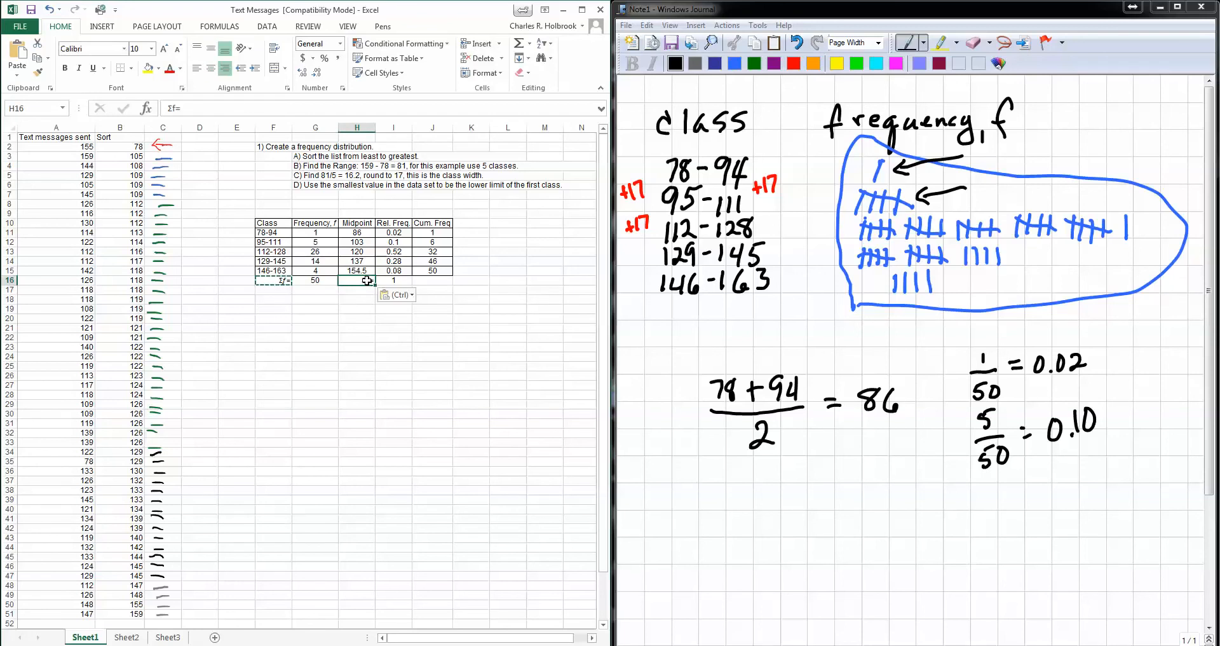
pyautogui.doubleClick(368, 280)
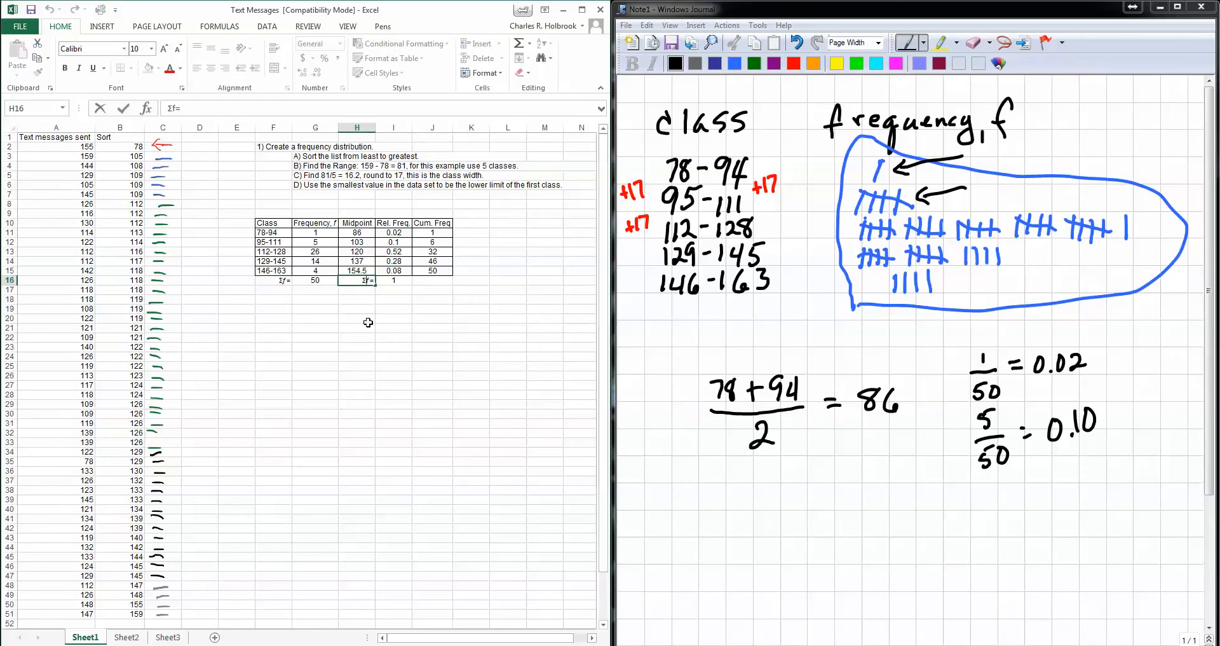
pyautogui.write('(')
pyautogui.hotkey('ctrl', 'i')
pyautogui.write('/n)')
pyautogui.click(365, 348)
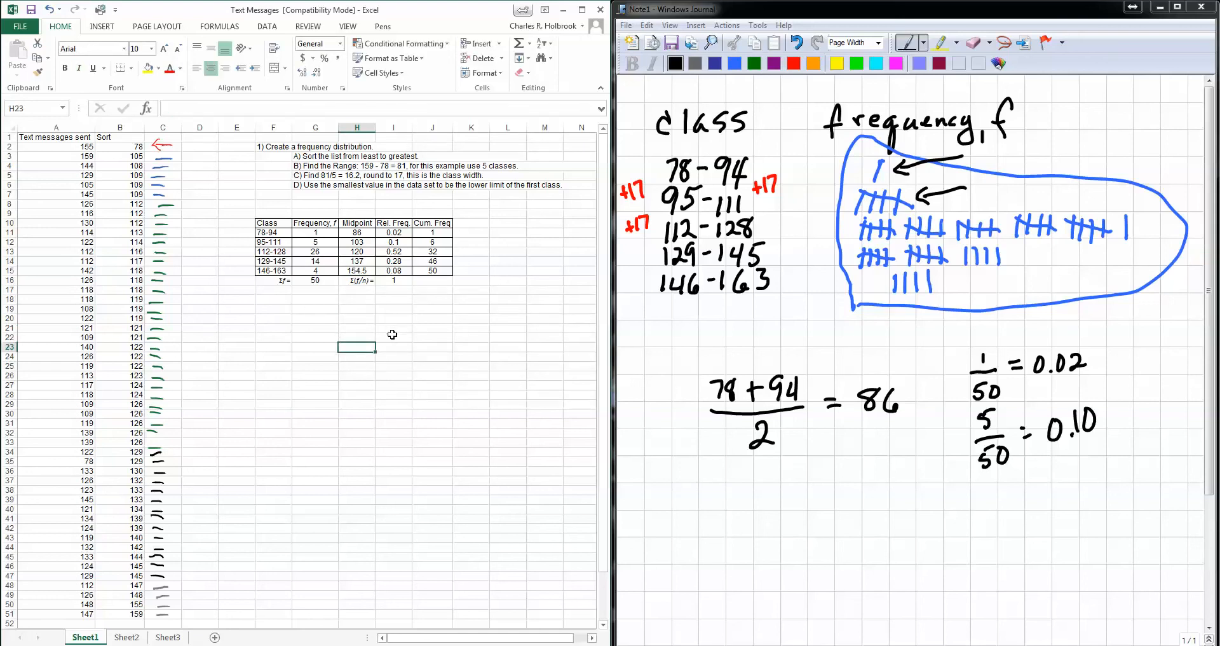
# Apply outline and vertical inside borders to the totals row F16:I16
pyautogui.moveTo(279, 282); pyautogui.dragTo(389, 279)
pyautogui.rightClick(389, 279)
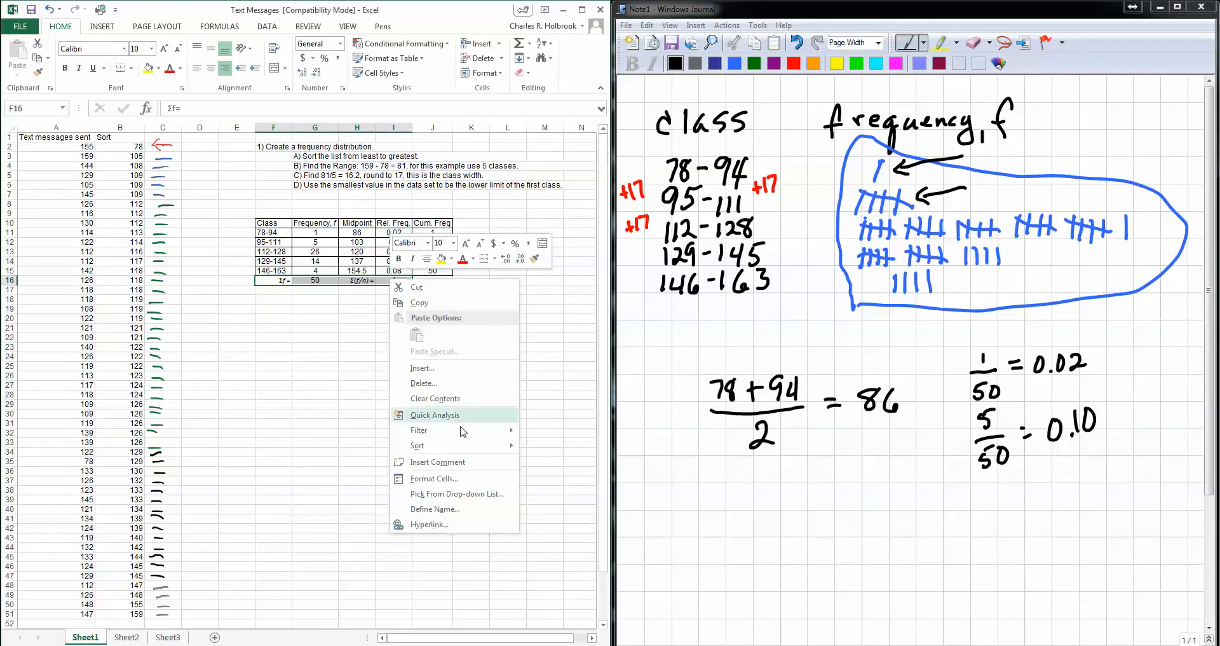
pyautogui.click(453, 483)
pyautogui.click(424, 469)
pyautogui.click(434, 490)
pyautogui.click(502, 476)
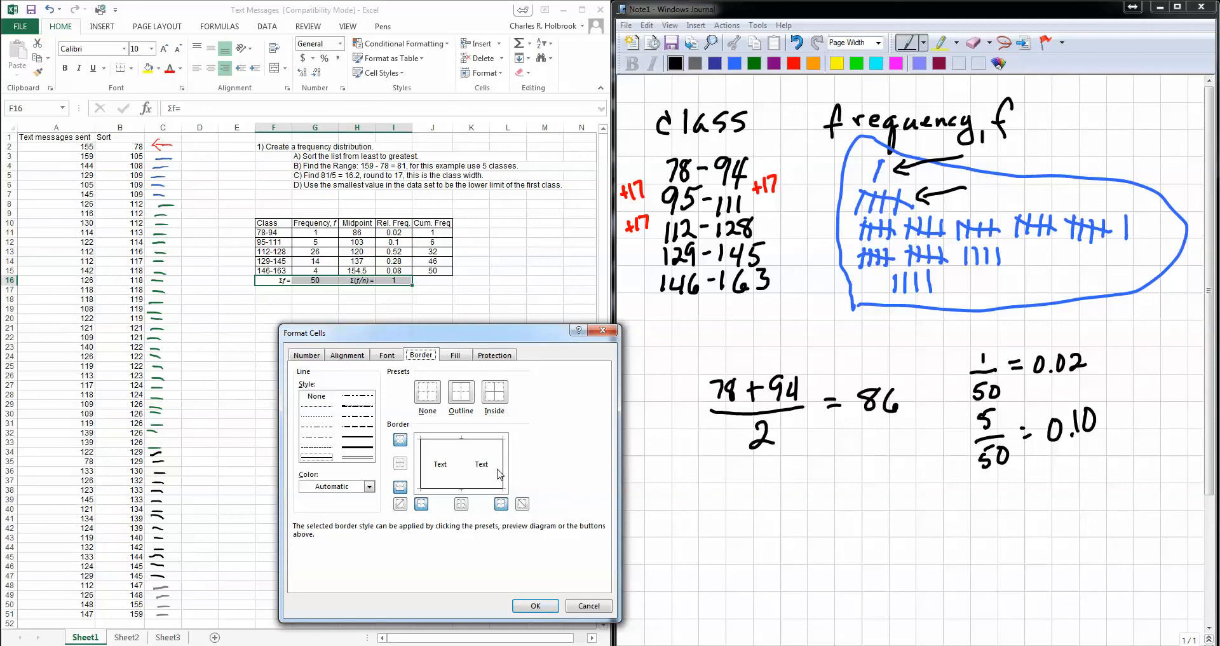
pyautogui.click(460, 471)
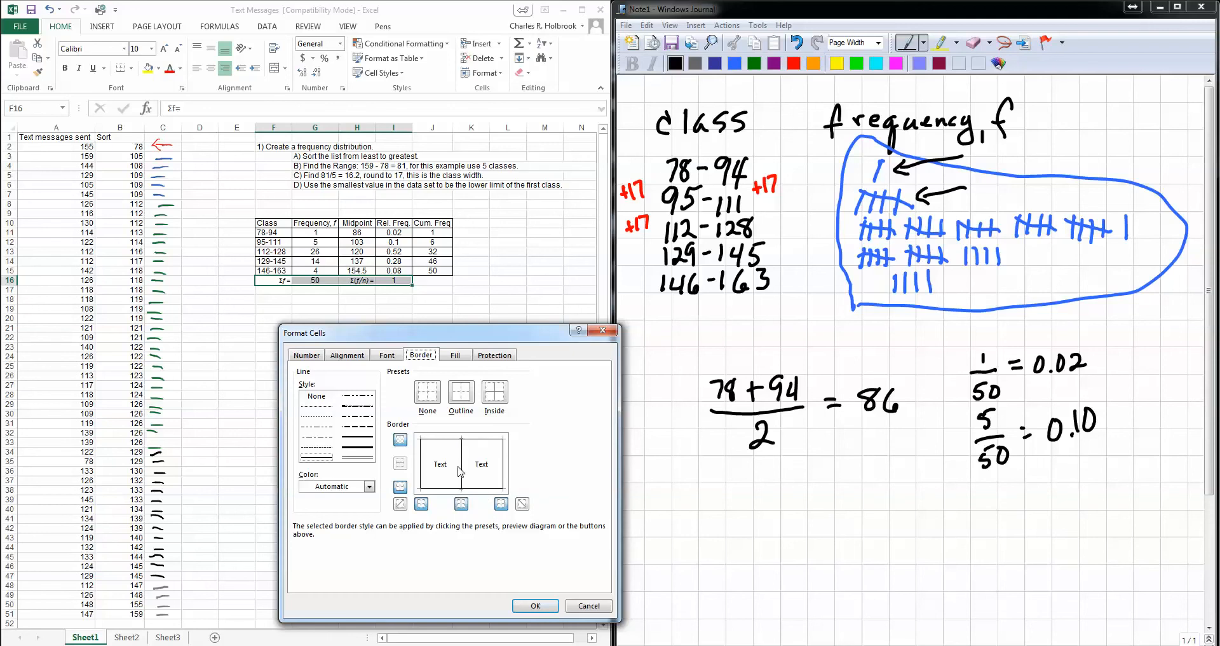
pyautogui.click(535, 606)
pyautogui.click(355, 467)
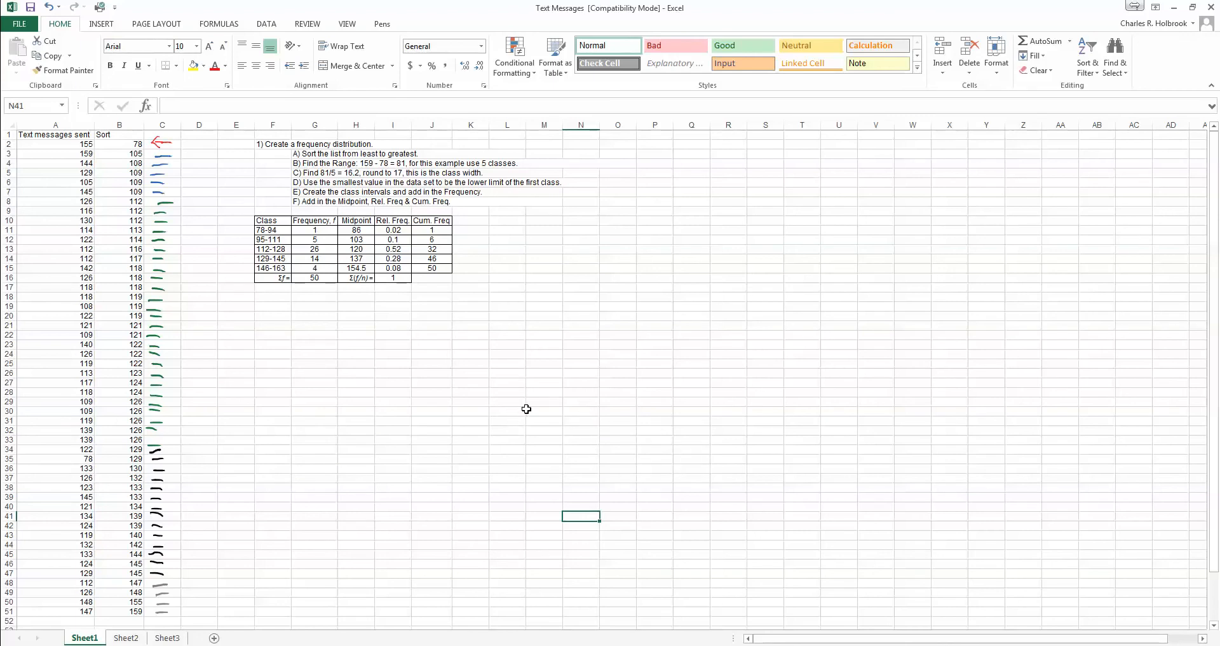
pyautogui.click(476, 327)
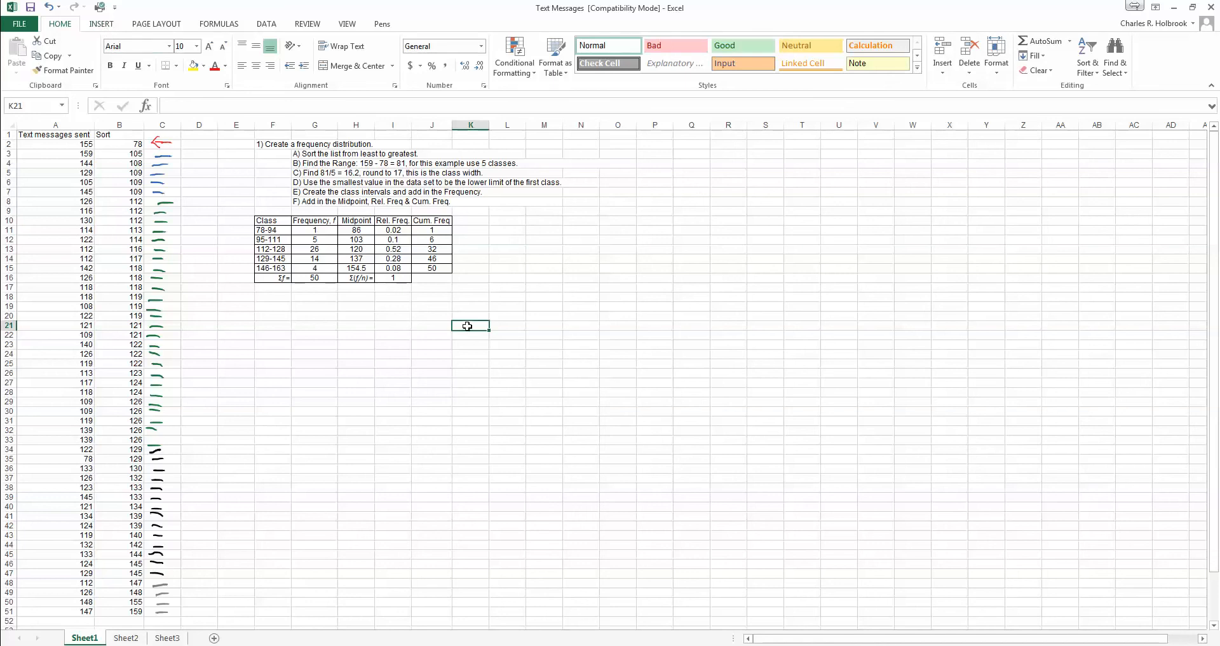
pyautogui.click(542, 259)
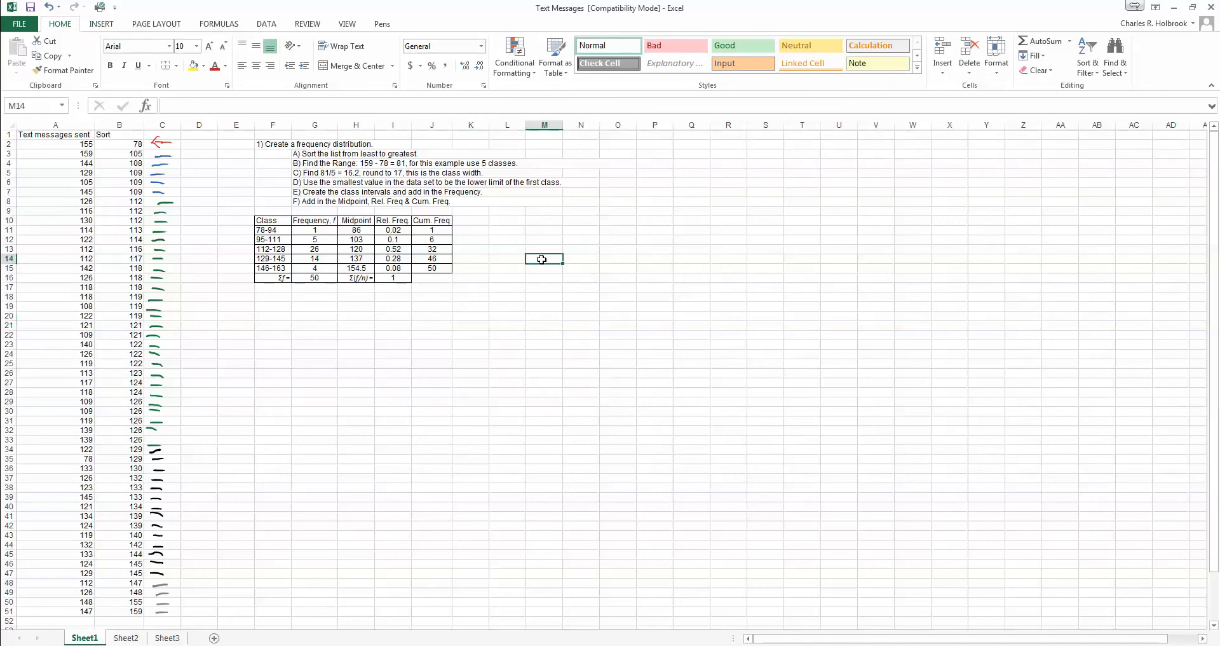
pyautogui.click(102, 26)
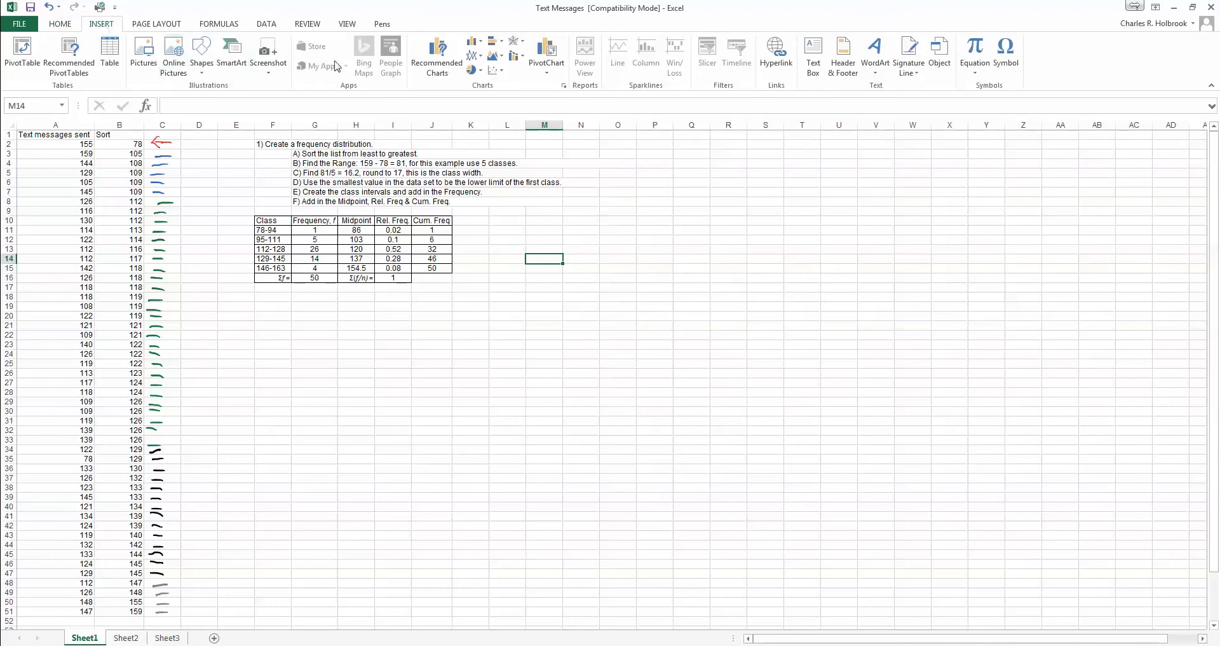
pyautogui.click(480, 45)
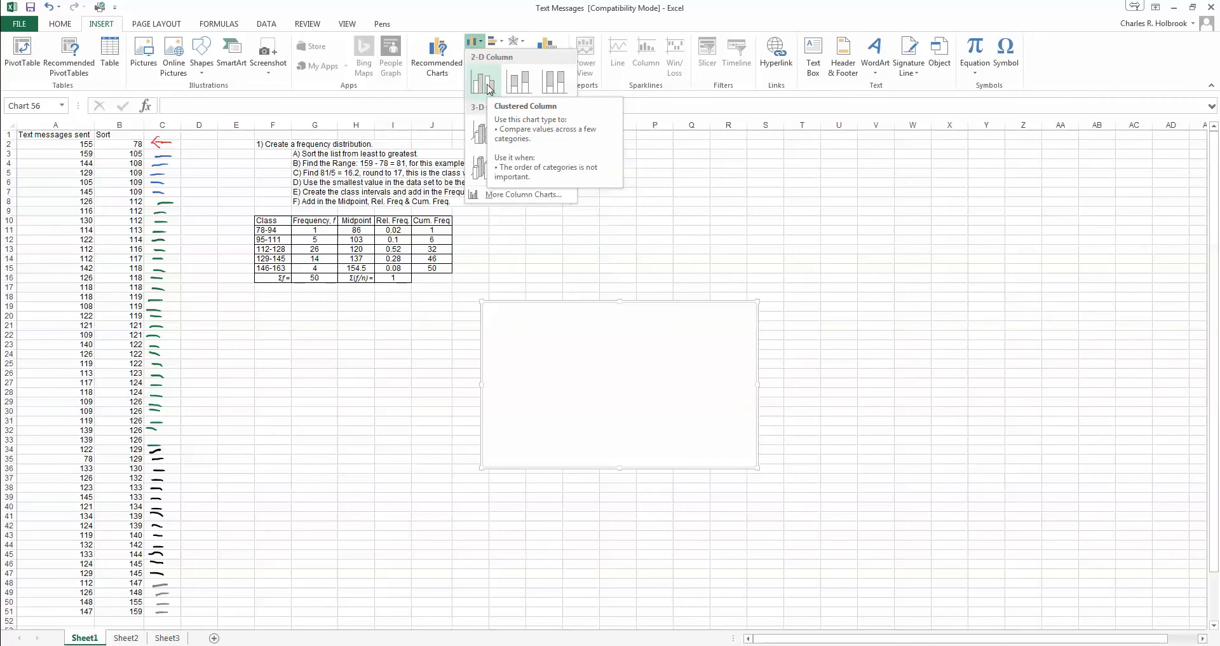
pyautogui.click(483, 82)
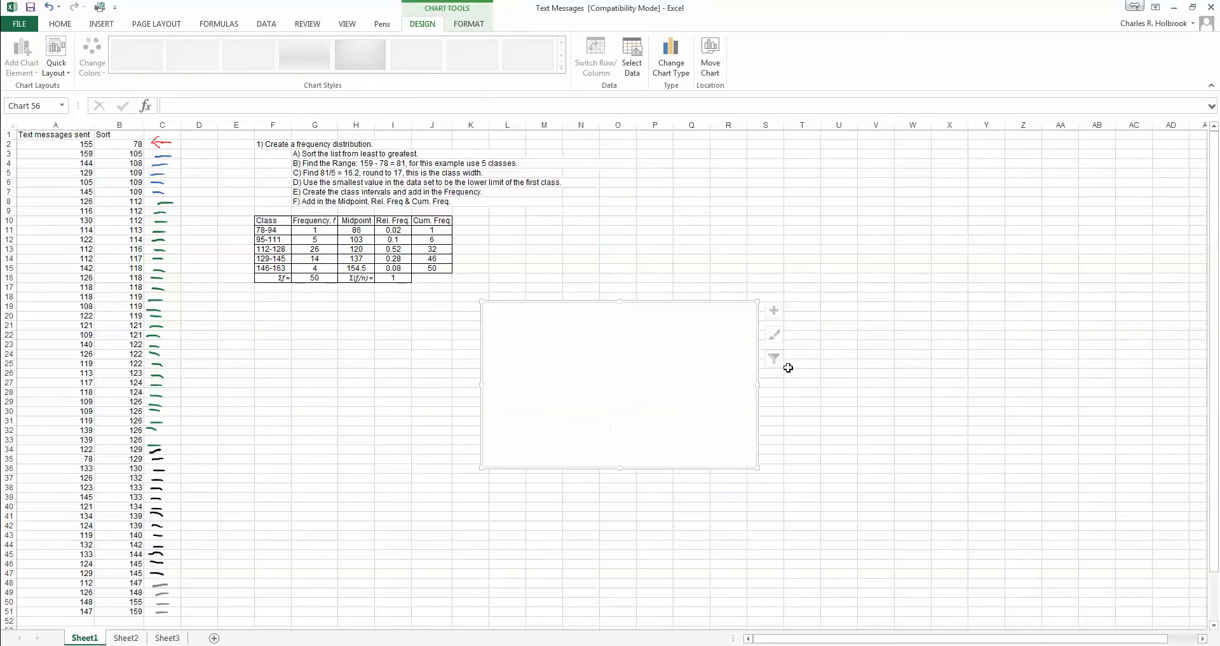
pyautogui.click(48, 6)
# Insert a 2-D clustered column chart of the classes and frequencies in F10:G15
pyautogui.moveTo(267, 222); pyautogui.dragTo(315, 268)
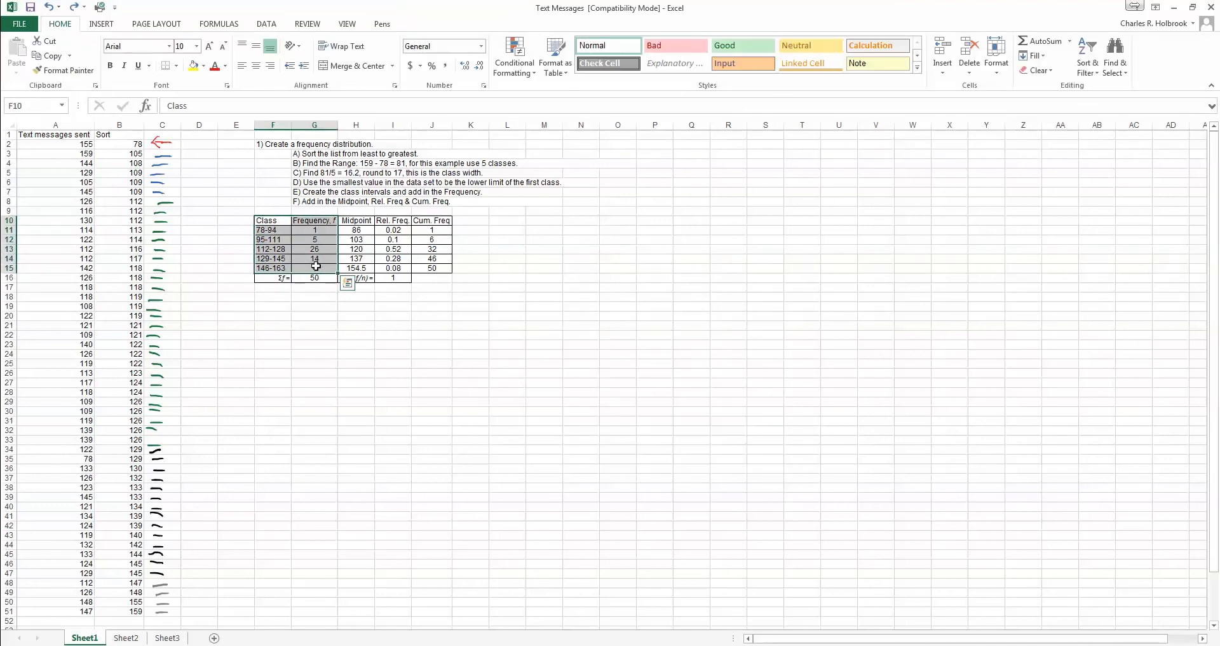
pyautogui.click(100, 24)
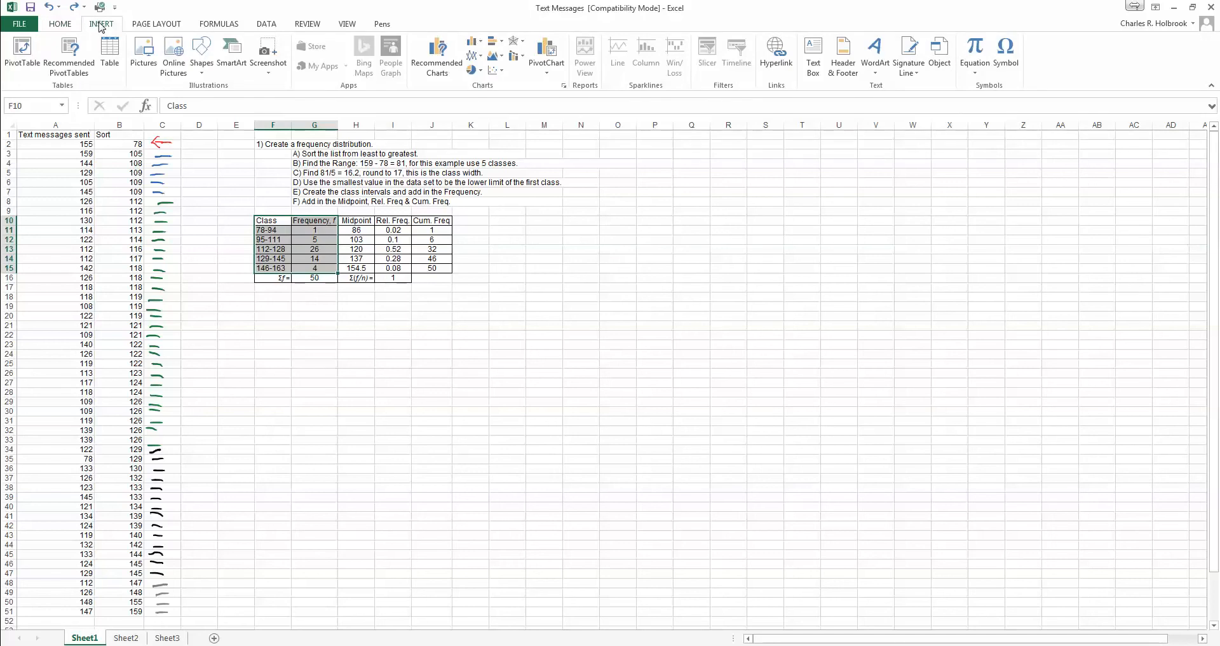
pyautogui.click(474, 41)
pyautogui.click(488, 86)
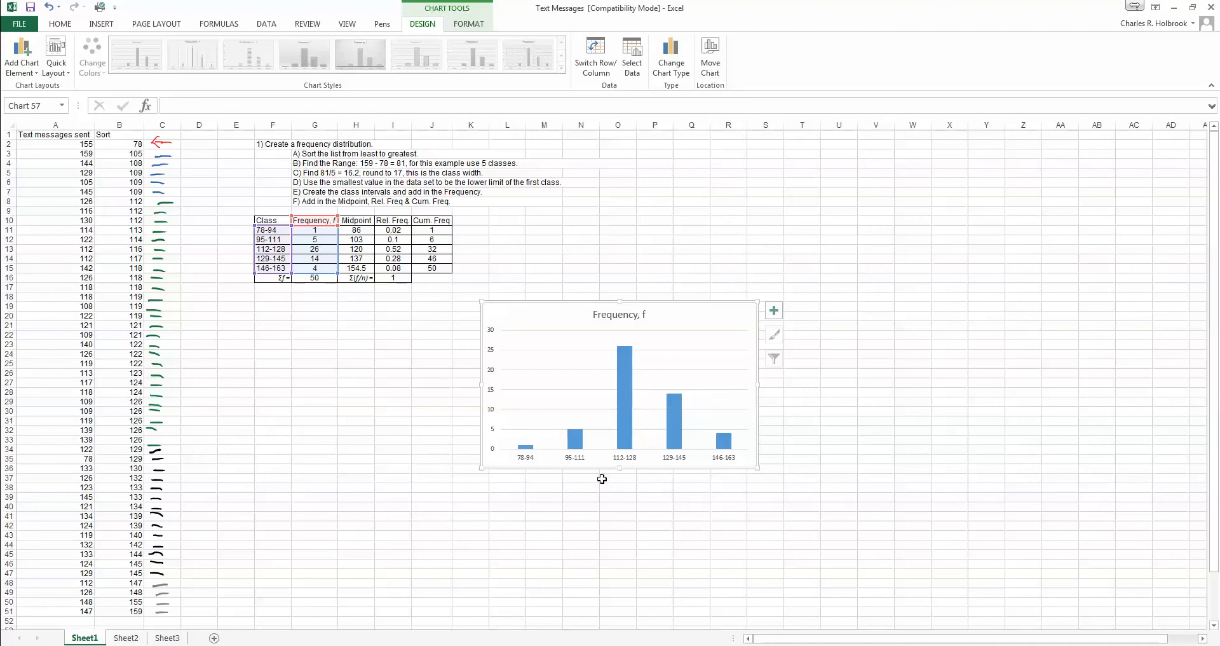
# Set the gap width of the frequency chart's columns to 0% so the bars touch like a histogram
pyautogui.moveTo(623, 429)
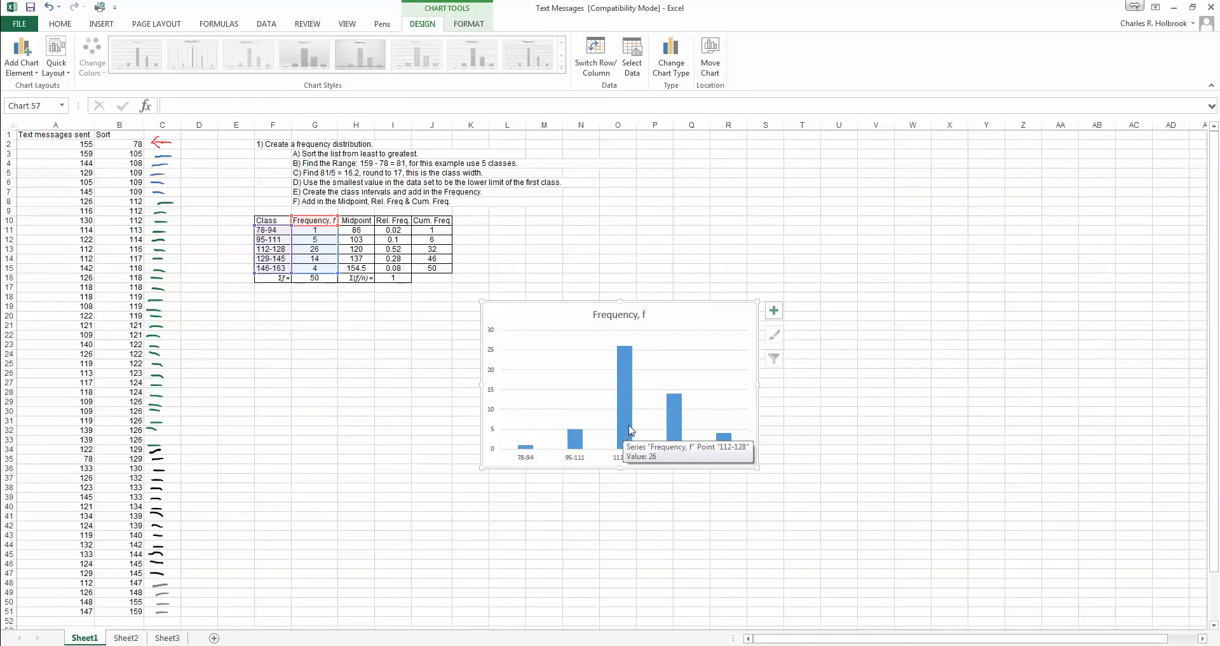
pyautogui.click(627, 400)
pyautogui.doubleClick(627, 401)
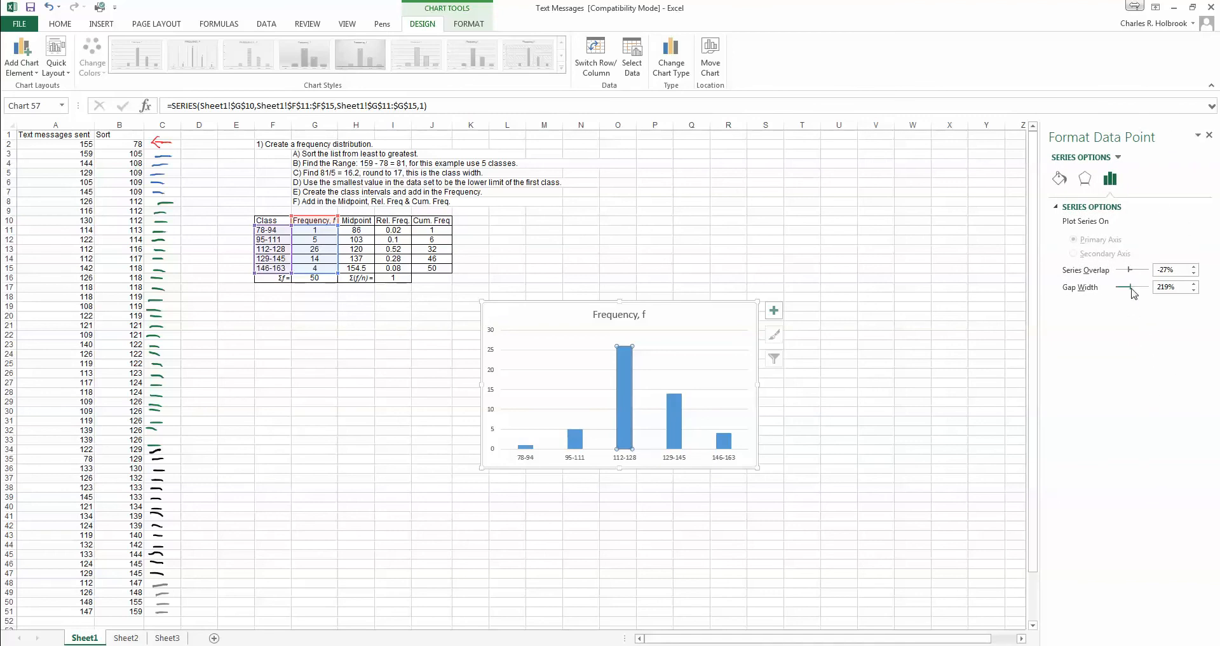
pyautogui.moveTo(1132, 288); pyautogui.dragTo(1117, 292)
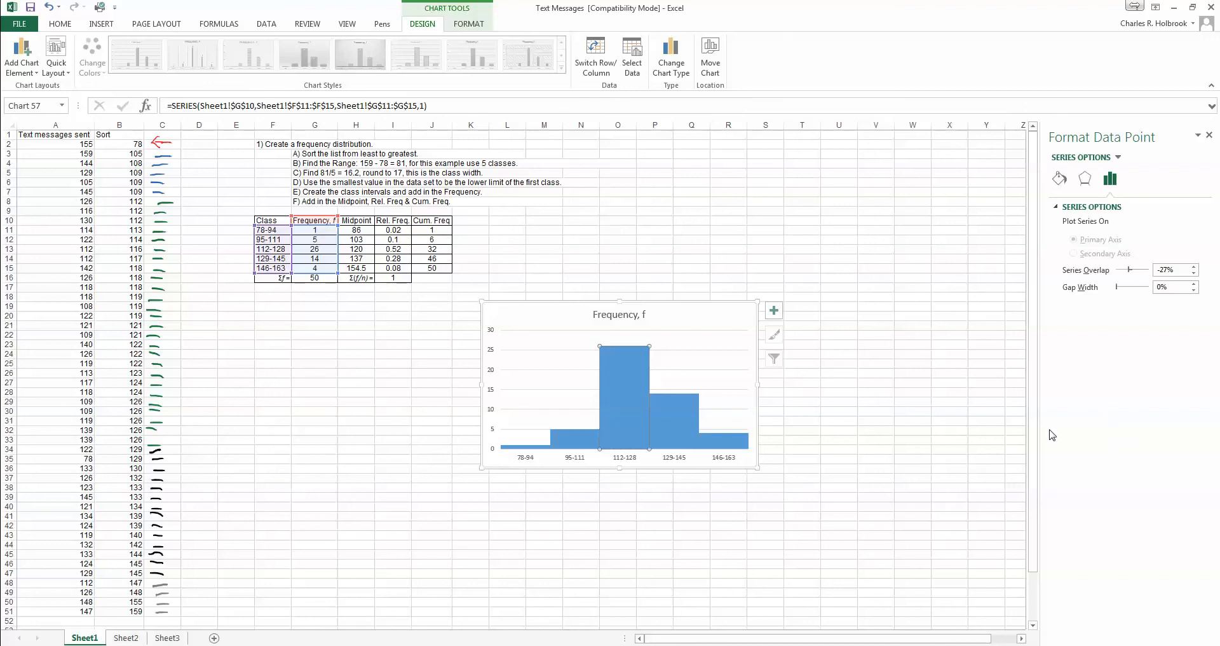
pyautogui.click(841, 517)
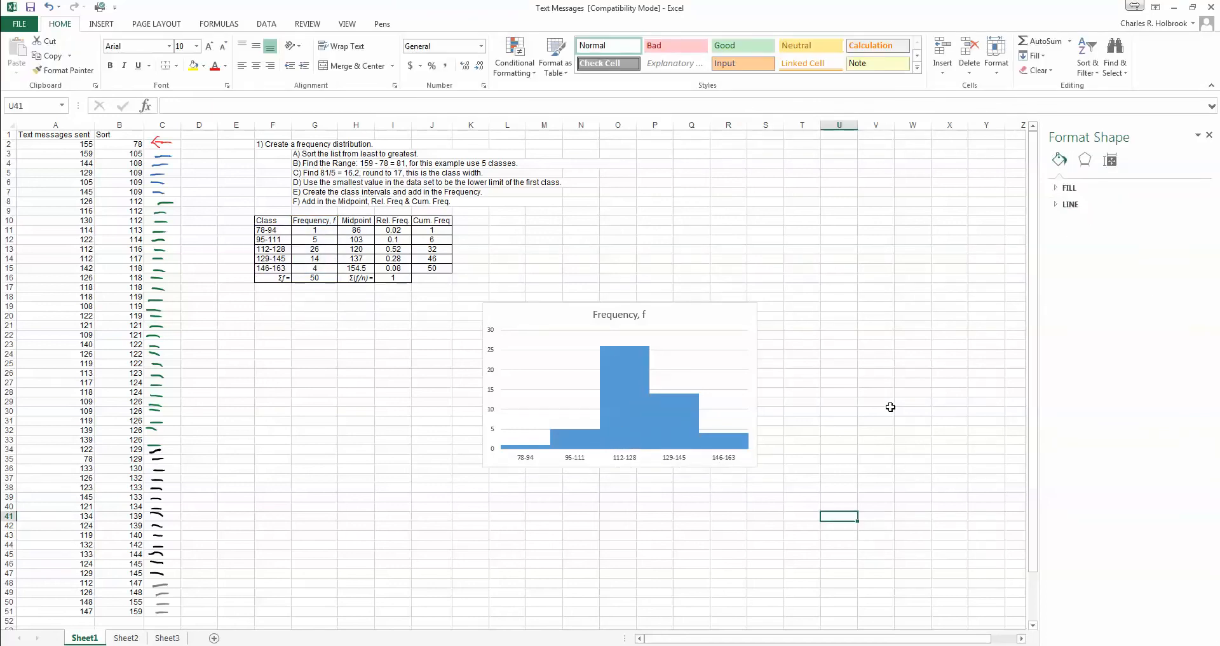
# Change the chart title to Text Messages Sent
pyautogui.click(623, 315)
pyautogui.tripleClick(646, 314)
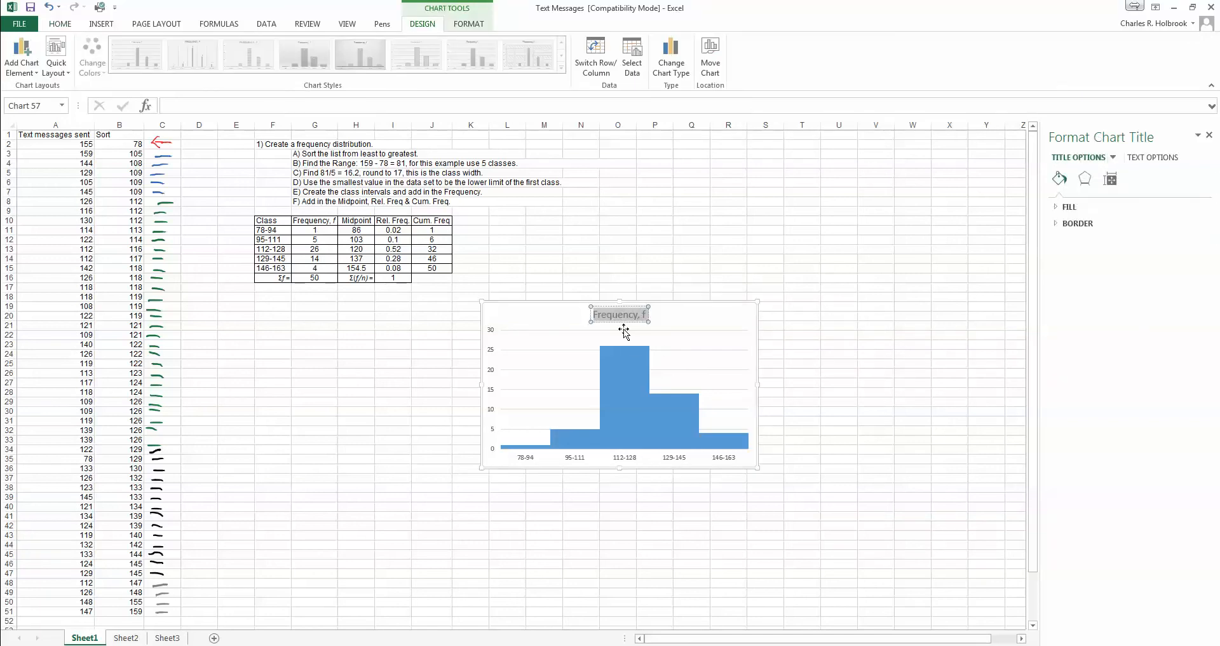
pyautogui.write('Histogram')
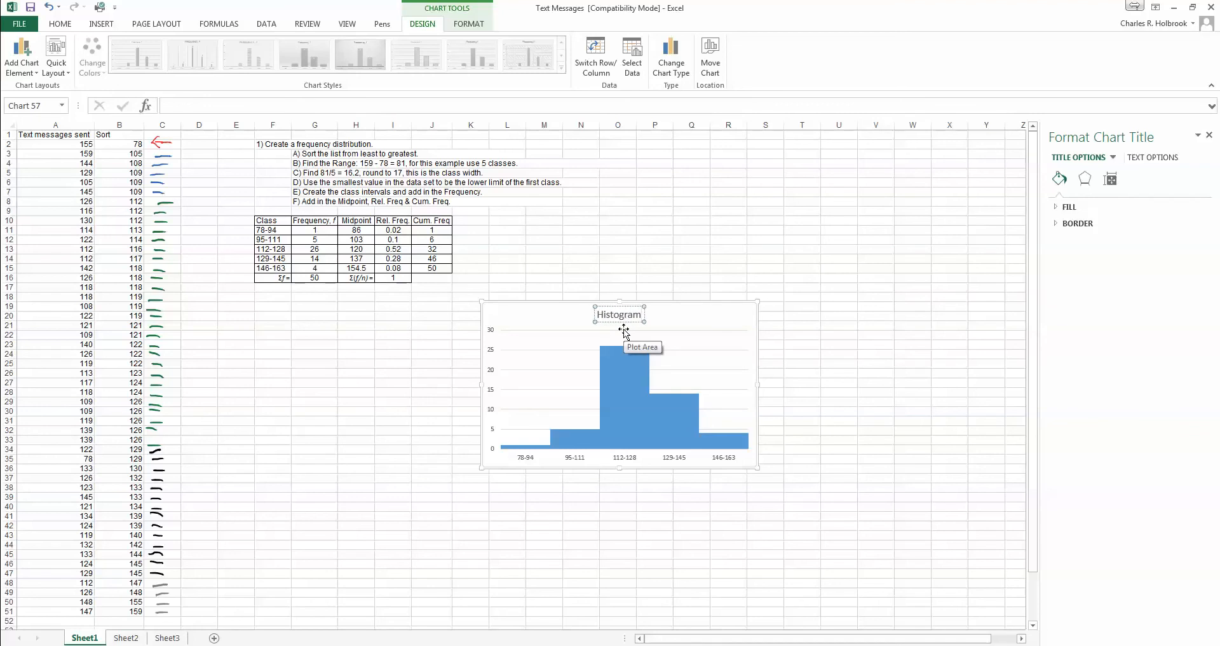
pyautogui.press('BackSpace')
pyautogui.press('BackSpace')
pyautogui.press('BackSpace')
pyautogui.press('BackSpace')
pyautogui.press('BackSpace')
pyautogui.press('BackSpace')
pyautogui.press('BackSpace')
pyautogui.press('BackSpace')
pyautogui.press('BackSpace')
pyautogui.write('Text Messages Sent')
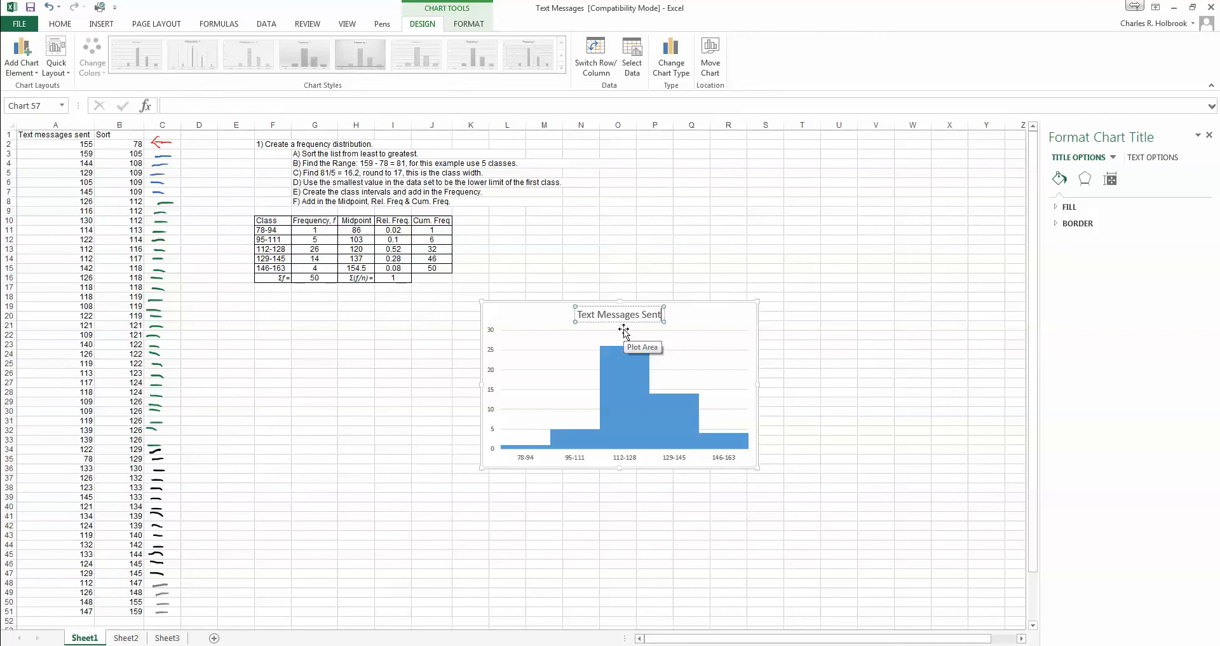
pyautogui.click(820, 413)
# Add axis titles to the Text Messages Sent chart
pyautogui.click(736, 321)
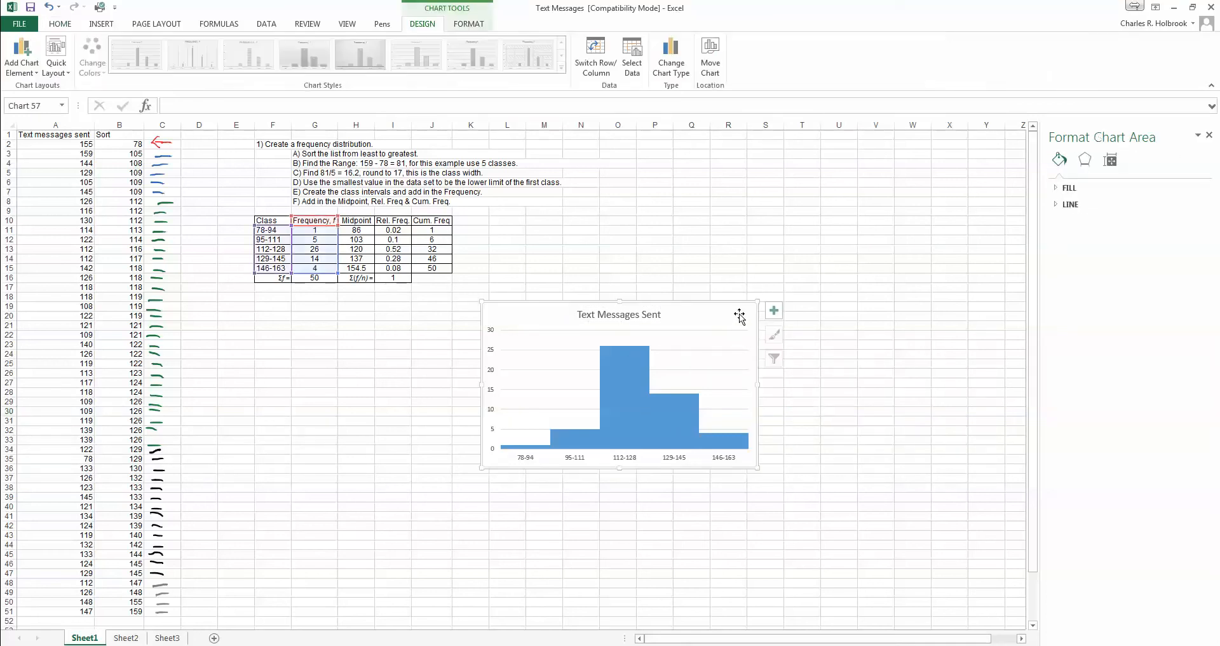
pyautogui.click(773, 310)
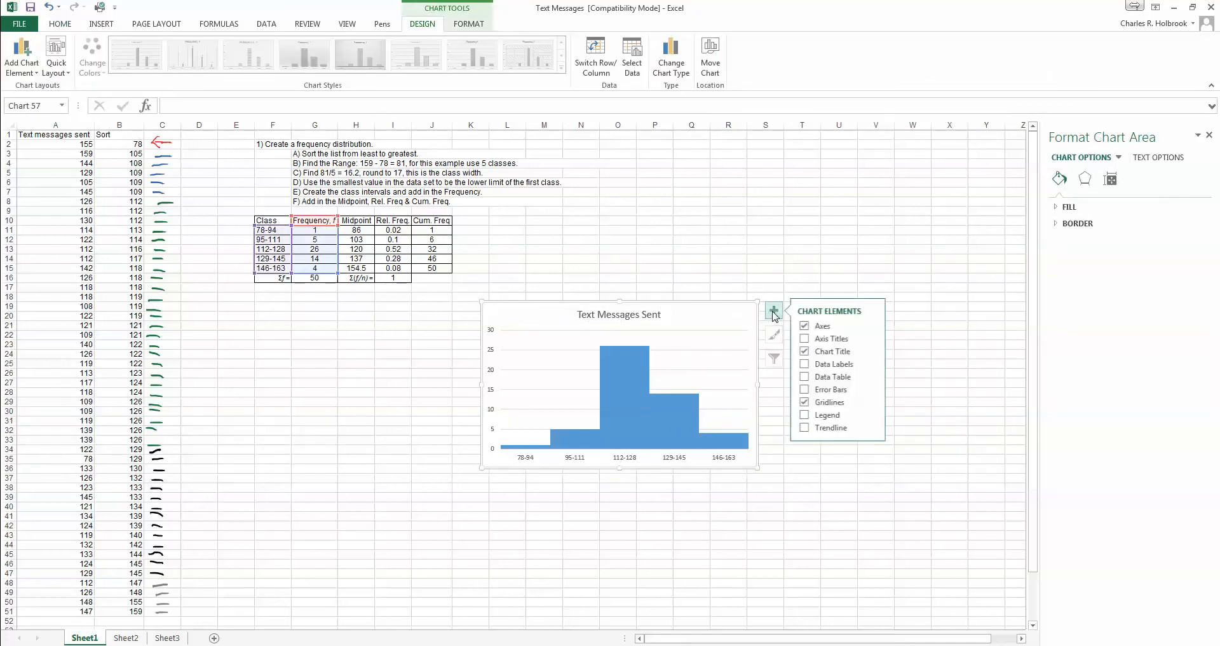
pyautogui.click(822, 340)
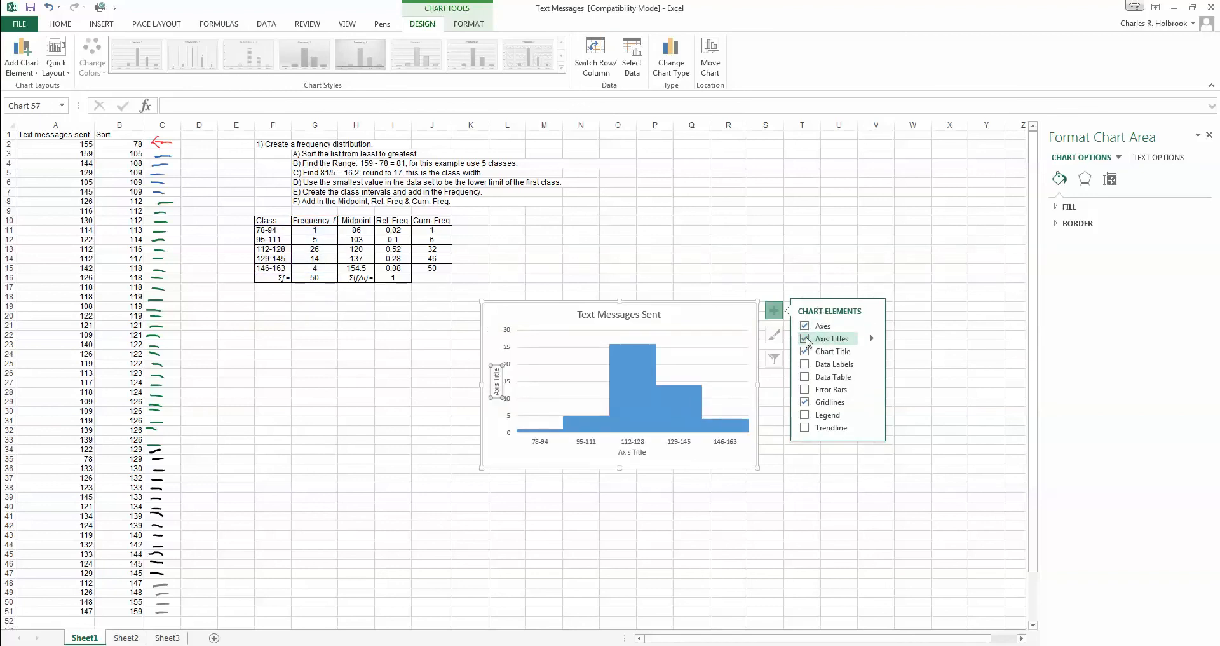
# Replace the vertical axis title's placeholder text with Freq of Texts
pyautogui.click(497, 386)
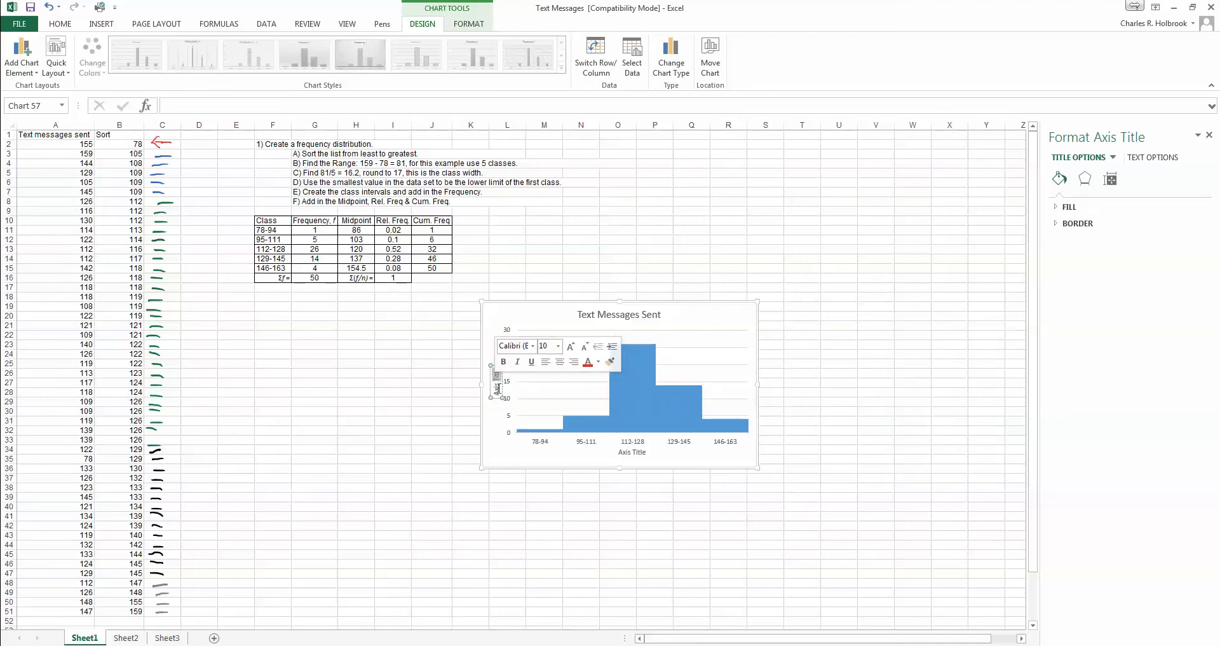
pyautogui.doubleClick(497, 392)
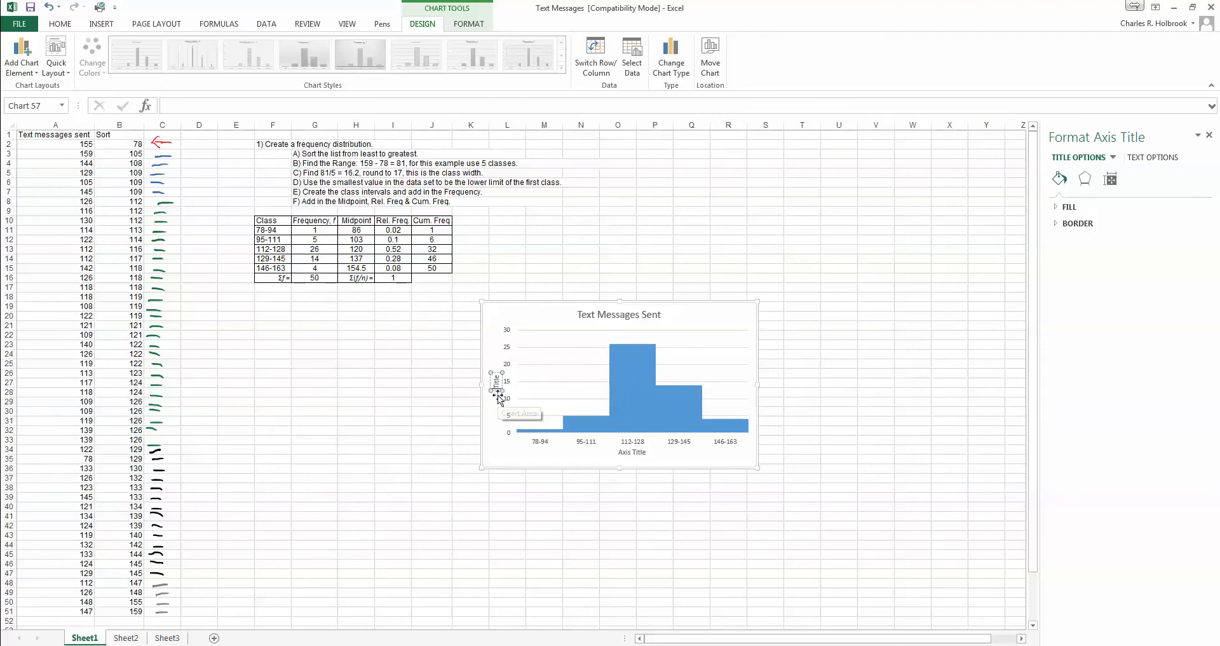
pyautogui.press('Delete')
pyautogui.doubleClick(497, 382)
pyautogui.press('Delete')
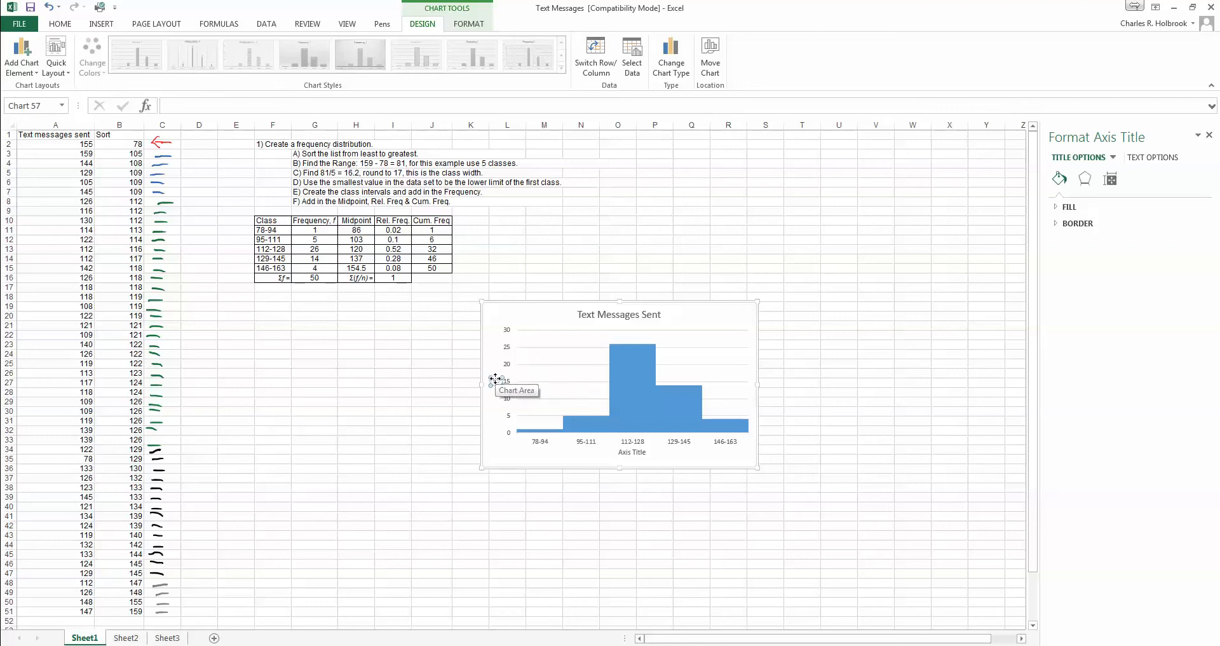
pyautogui.write('Texts')
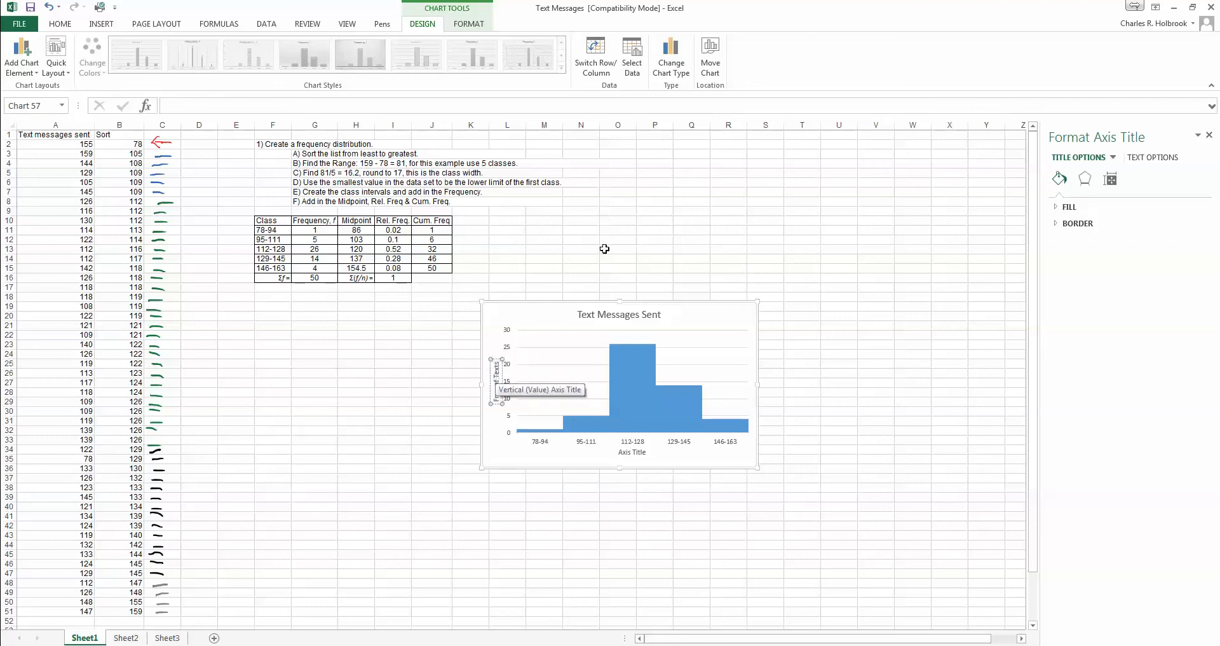
# Replace the horizontal axis title's placeholder text with # of Texts Sent
pyautogui.click(631, 453)
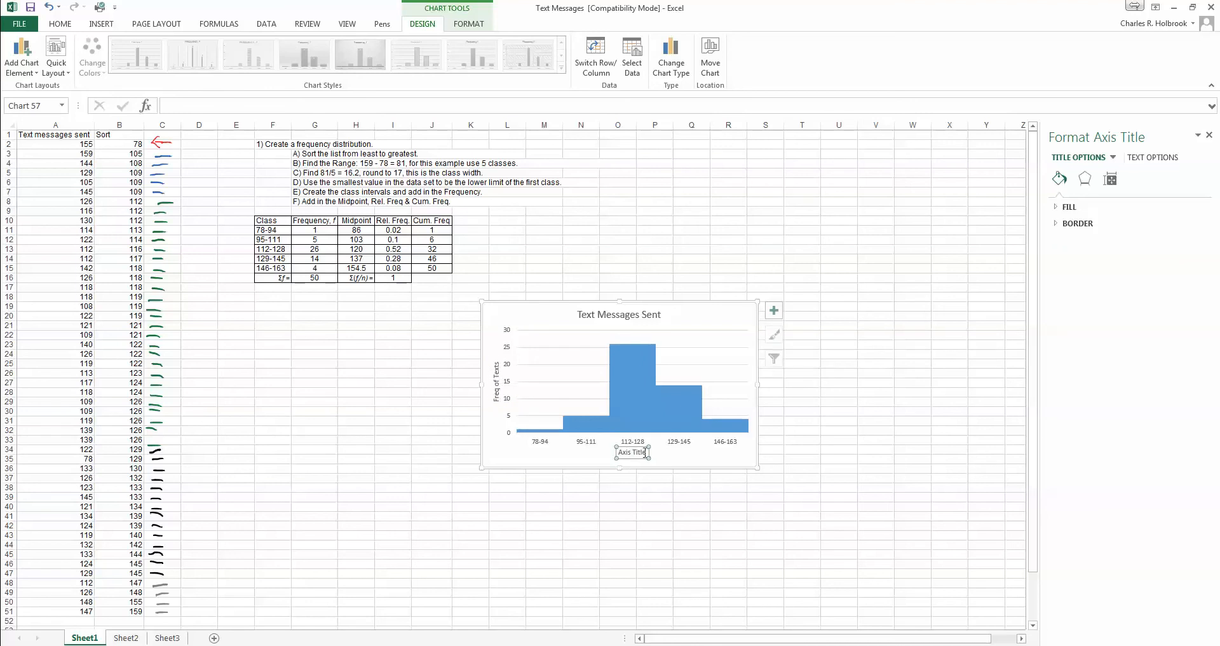
pyautogui.moveTo(648, 453); pyautogui.dragTo(617, 453)
pyautogui.write('# of Texts')
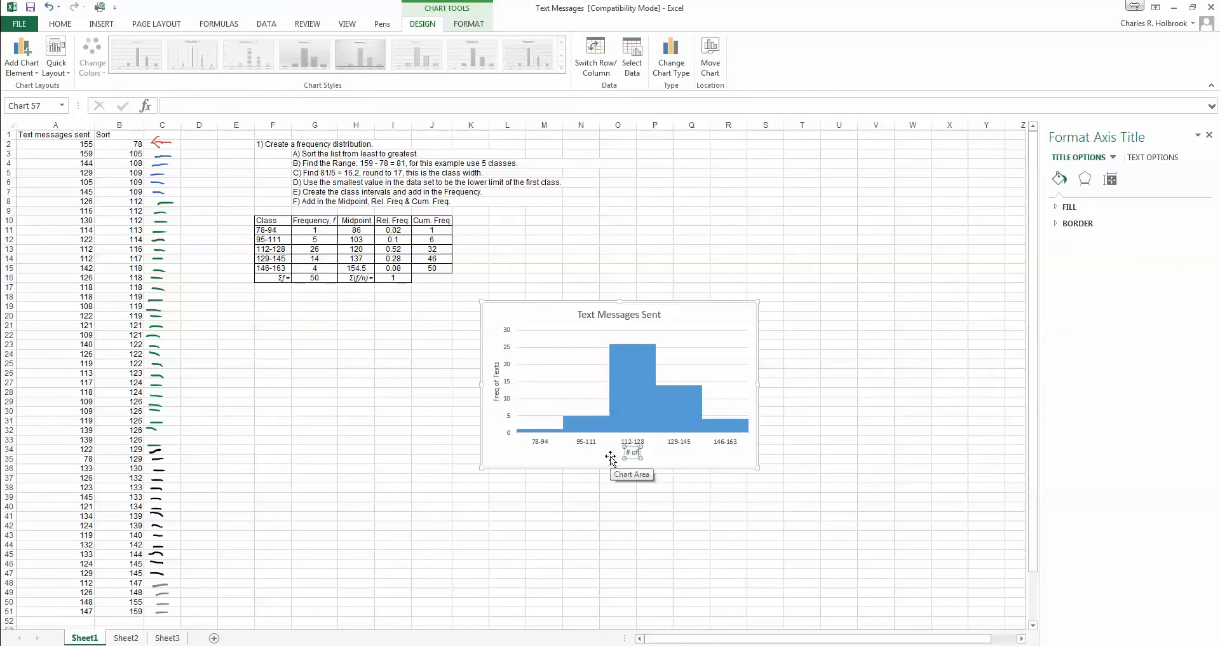
pyautogui.write(' Sent')
pyautogui.click(622, 535)
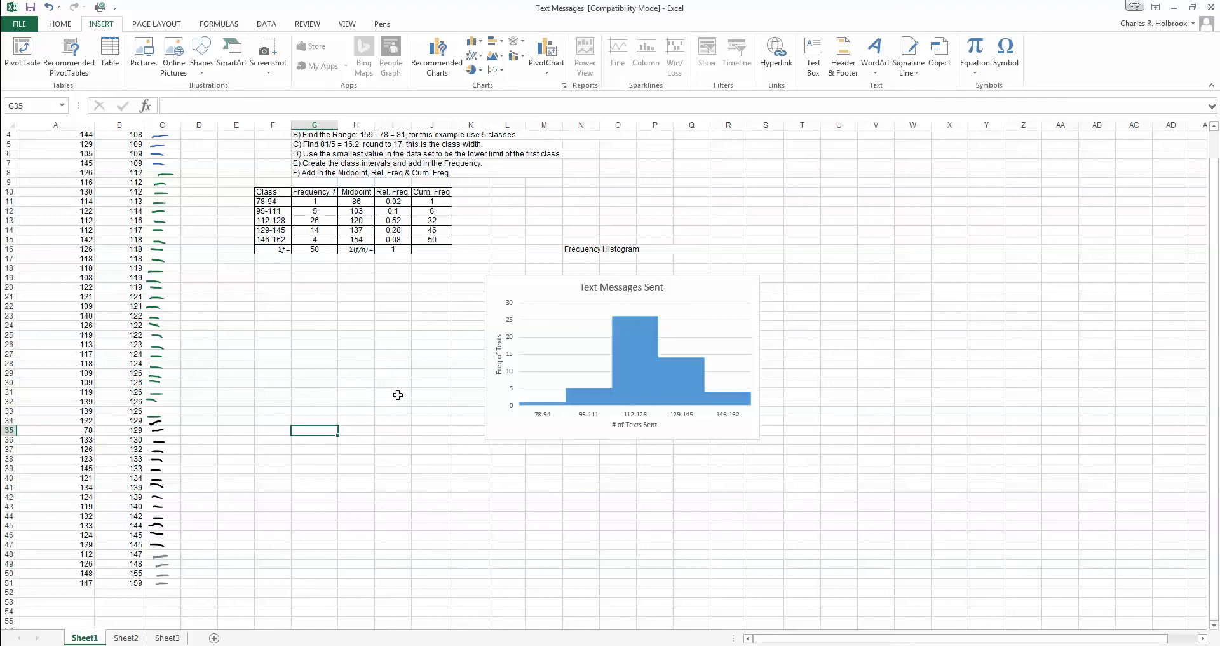
# Copy the class midpoints from H11:H15 to a new column starting at G22
pyautogui.moveTo(270, 202); pyautogui.dragTo(312, 242)
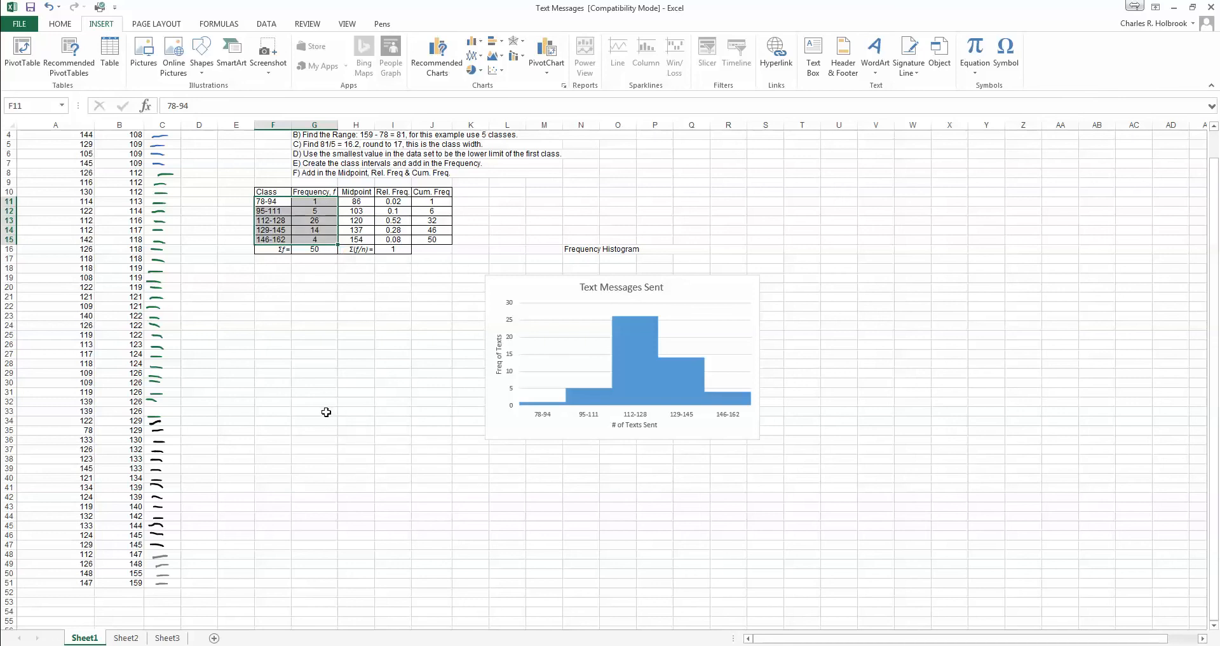
pyautogui.click(326, 412)
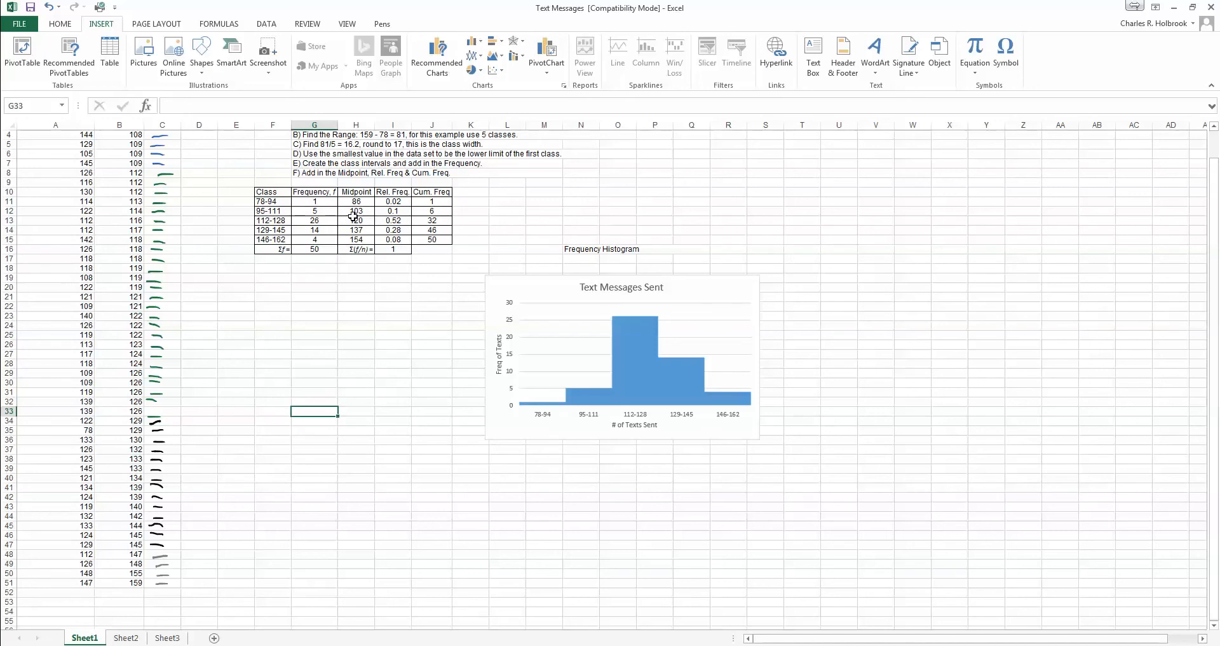
pyautogui.click(359, 201)
pyautogui.moveTo(359, 201); pyautogui.dragTo(366, 246)
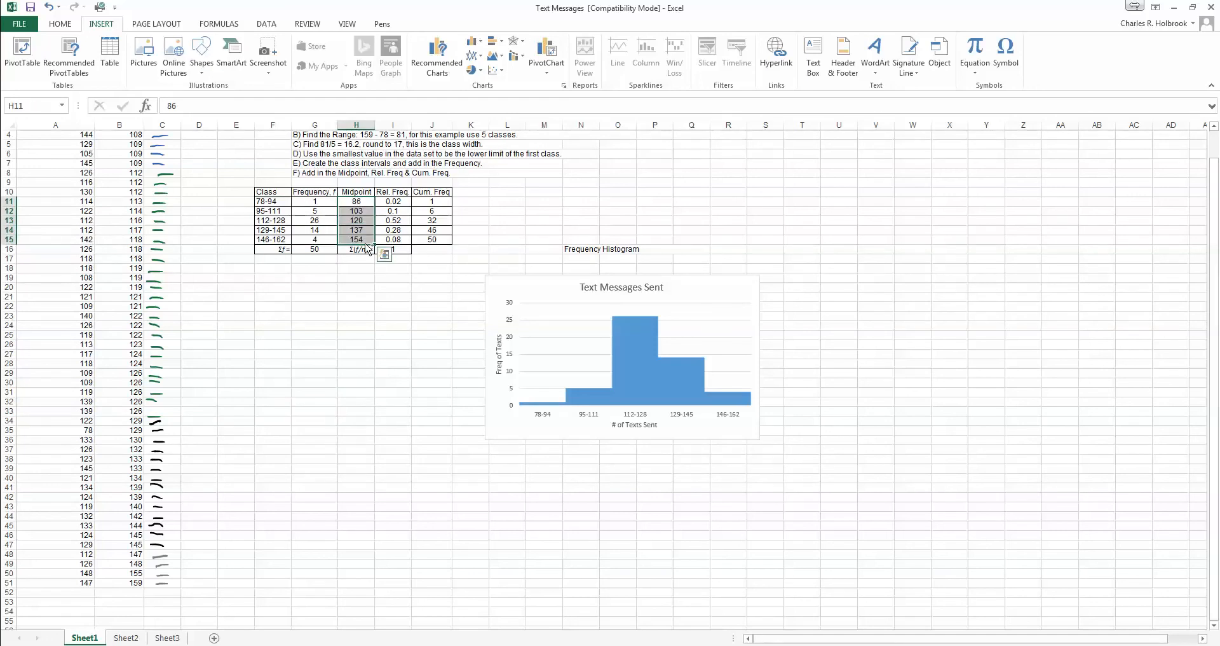
pyautogui.hotkey('ctrl', 'c')
pyautogui.click(319, 307)
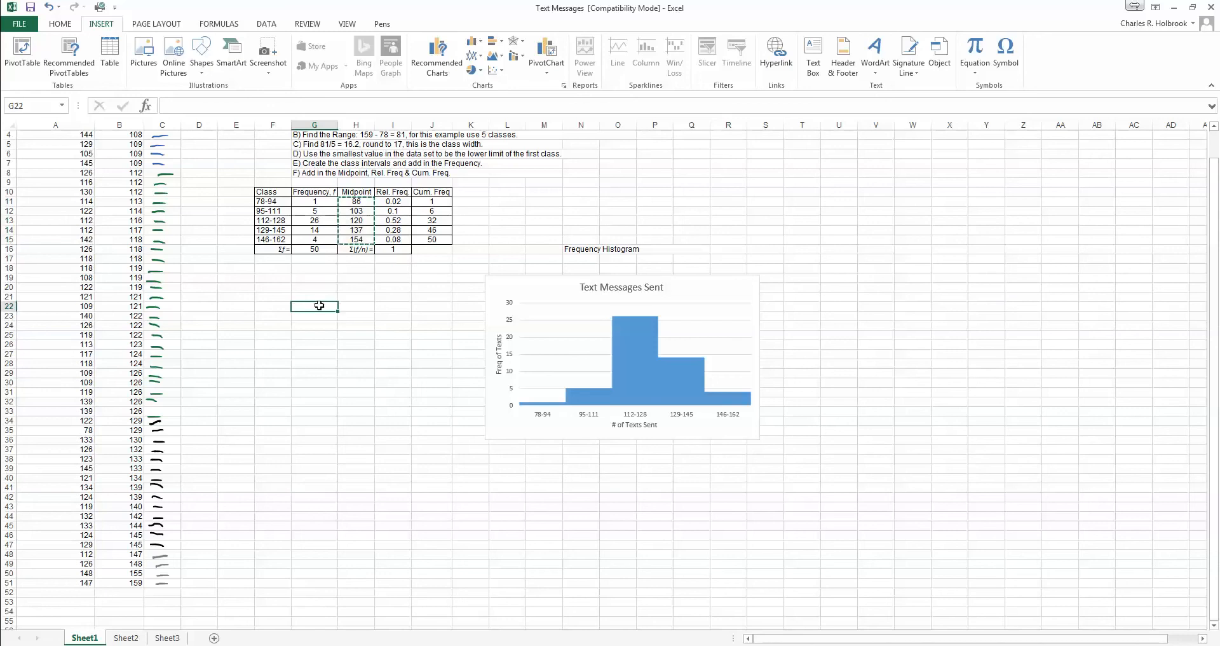
pyautogui.hotkey('ctrl', 'v')
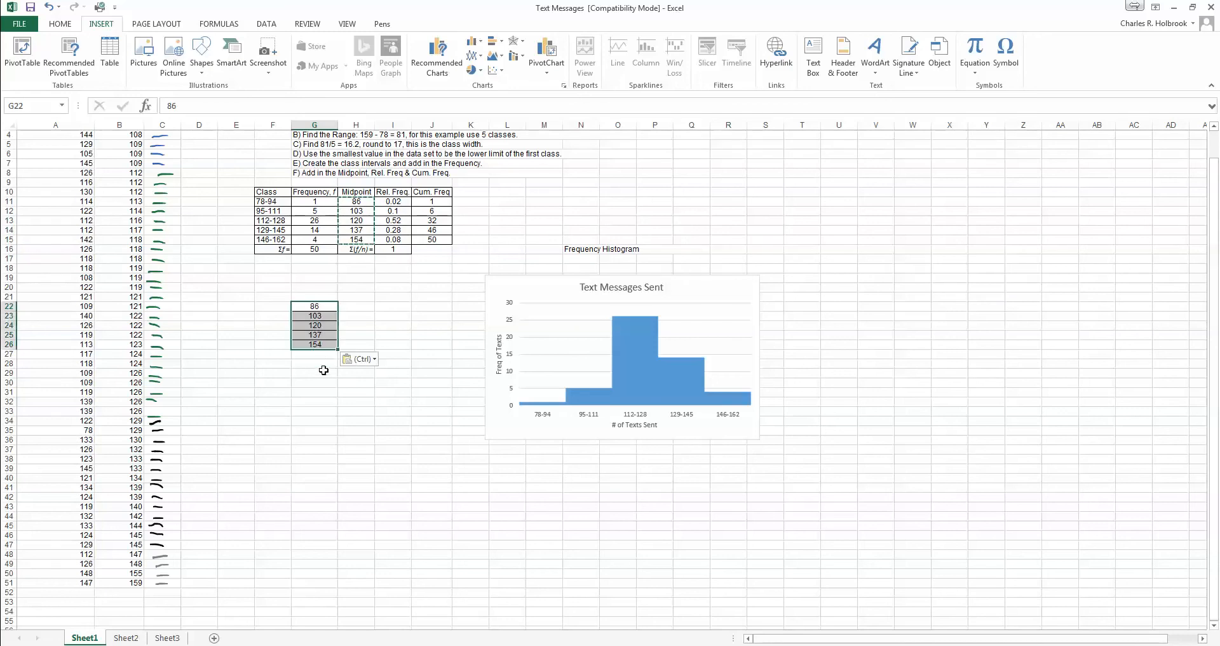
# Copy the class frequencies from G11:G15 to H22, beside the copied midpoints
pyautogui.click(357, 309)
pyautogui.moveTo(315, 202); pyautogui.dragTo(320, 239)
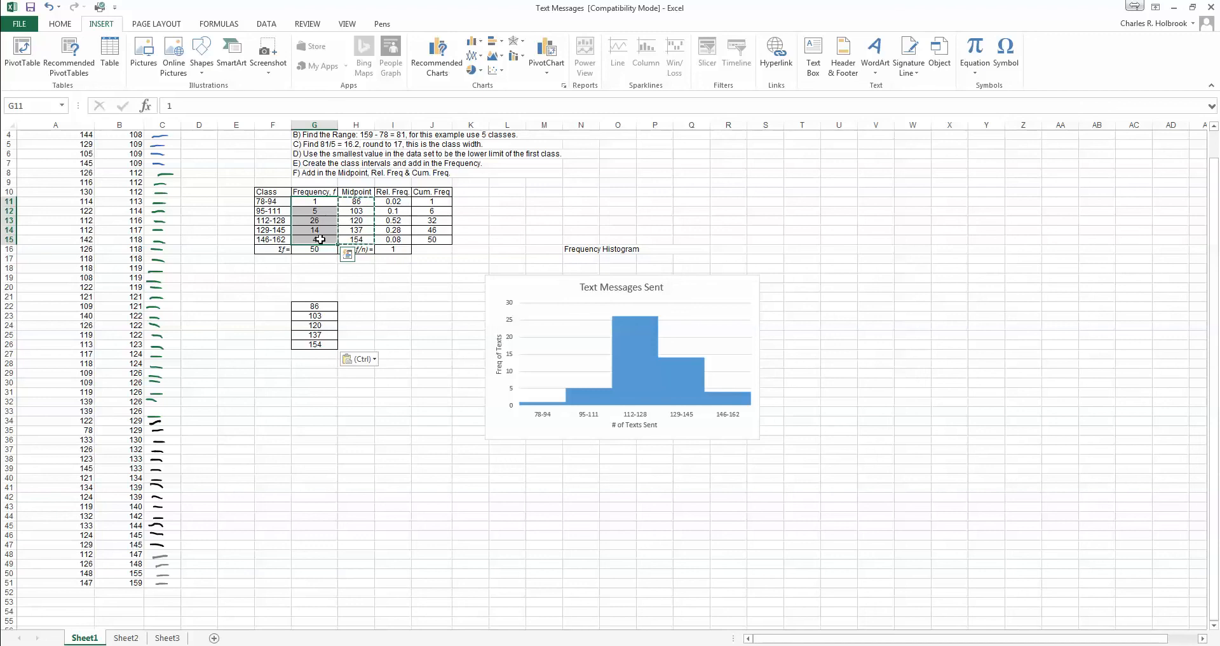
pyautogui.hotkey('ctrl', 'c')
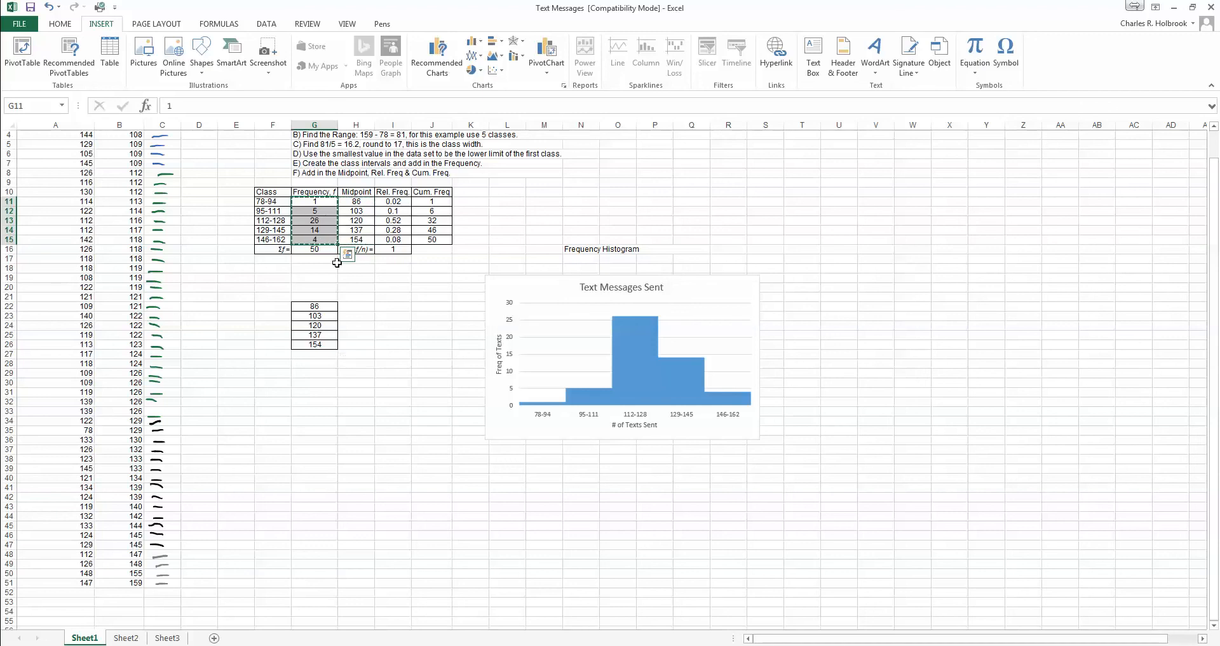
pyautogui.click(357, 306)
pyautogui.hotkey('ctrl', 'v')
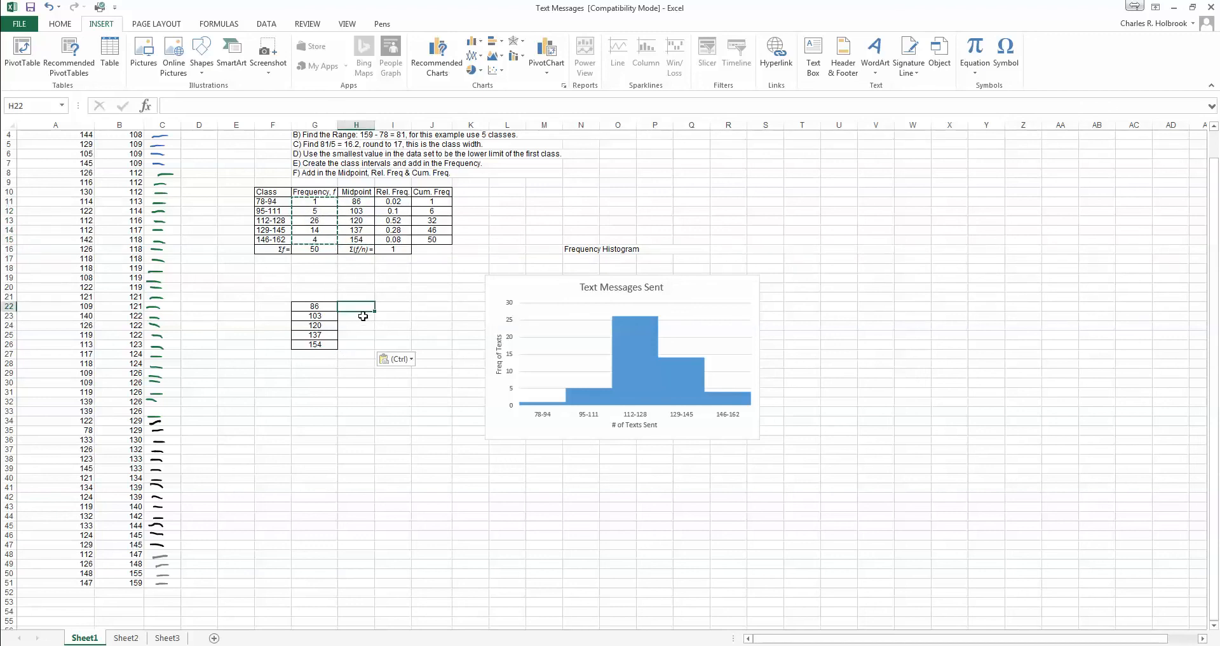
# Enter 69 in G21 above the copied midpoints and center it in the cell
pyautogui.click(320, 299)
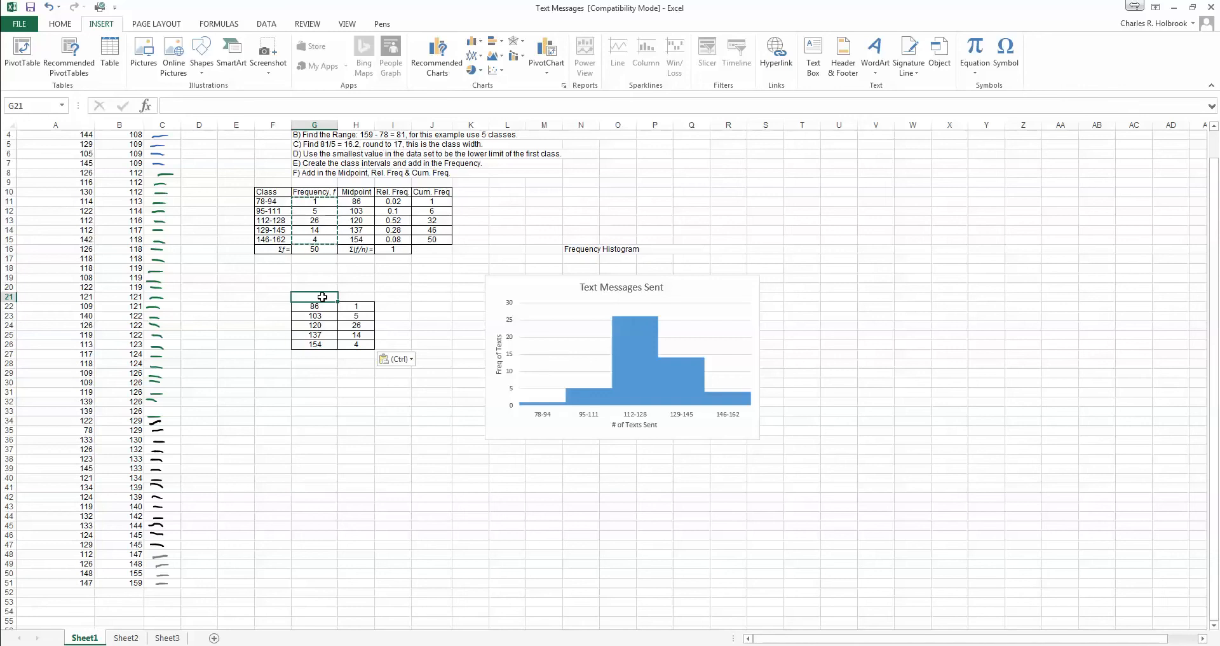
pyautogui.write('69')
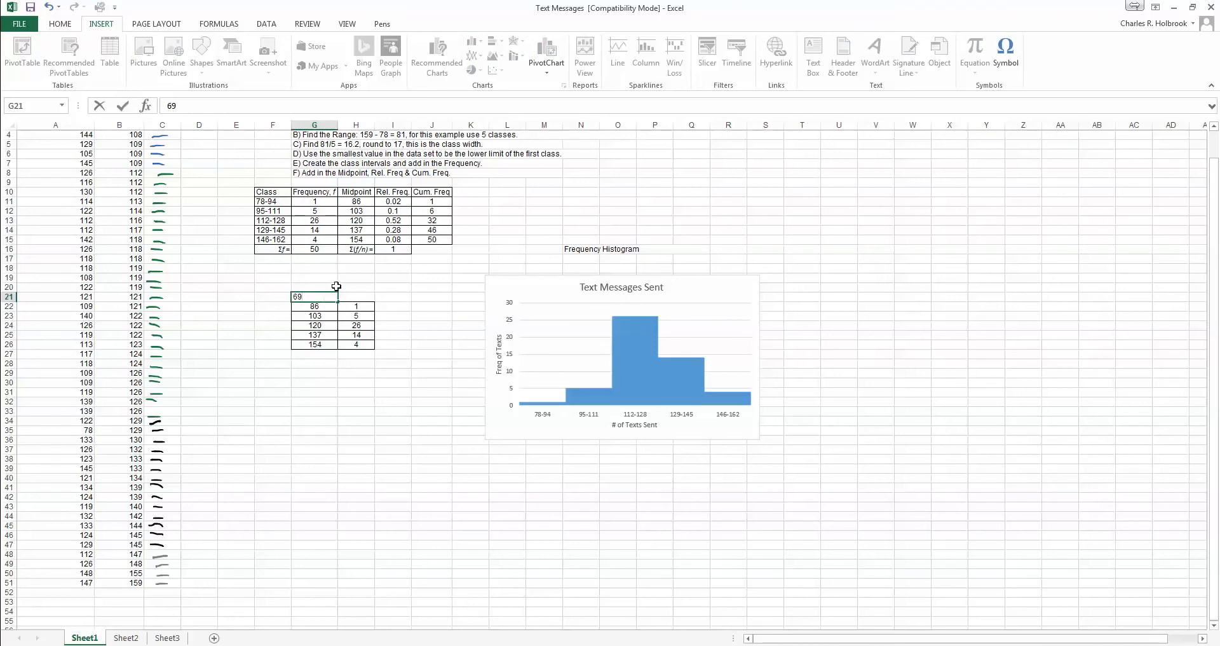
pyautogui.click(358, 297)
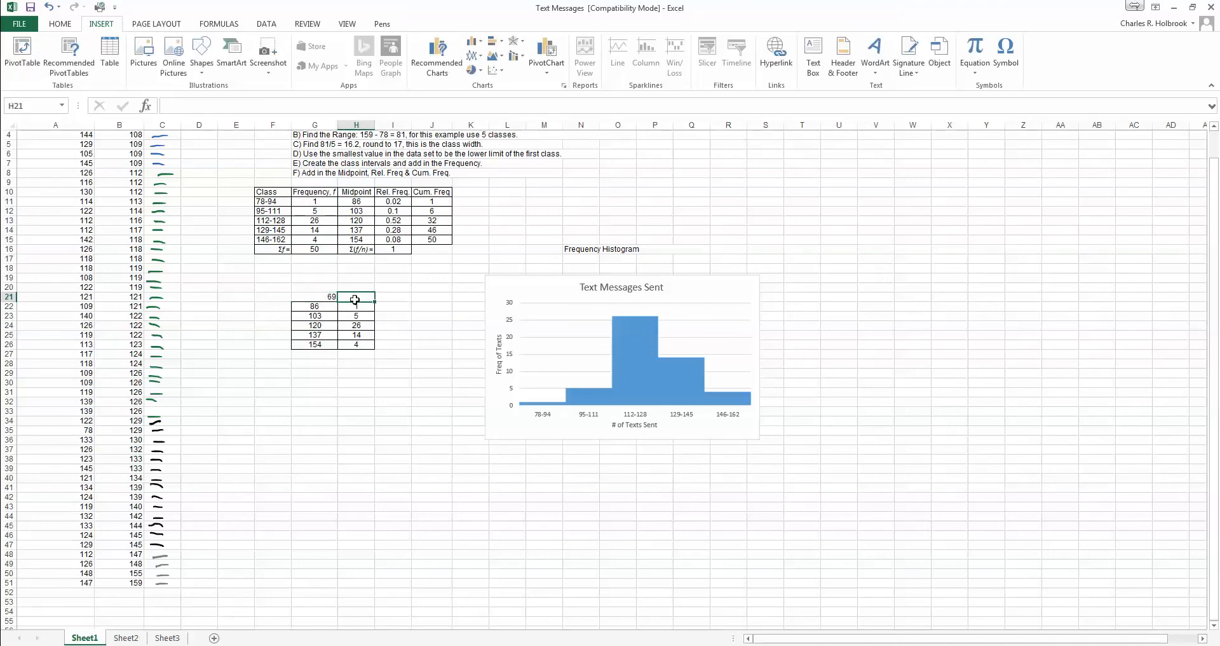
pyautogui.click(325, 297)
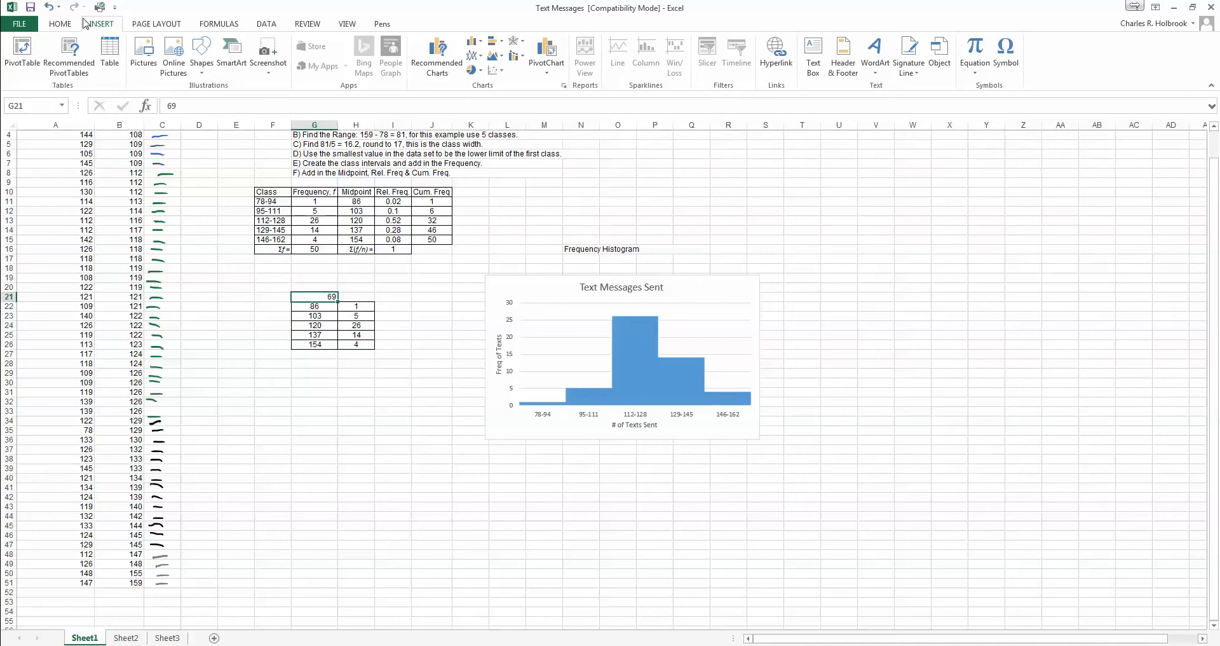
pyautogui.click(59, 24)
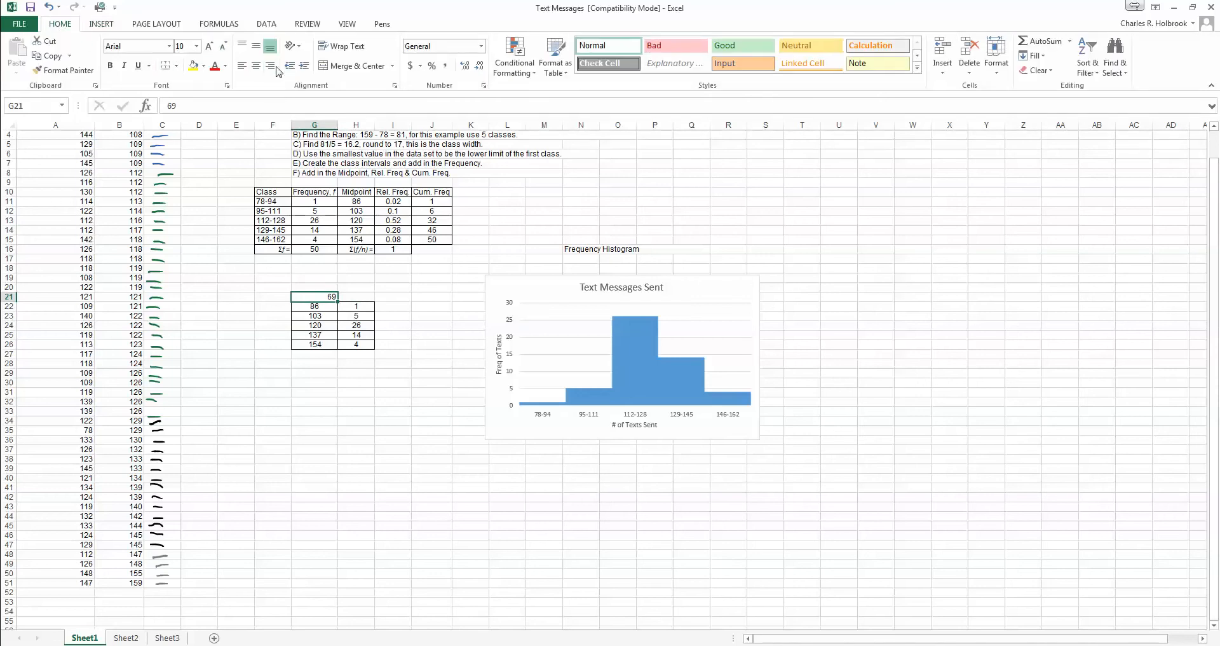
pyautogui.click(392, 66)
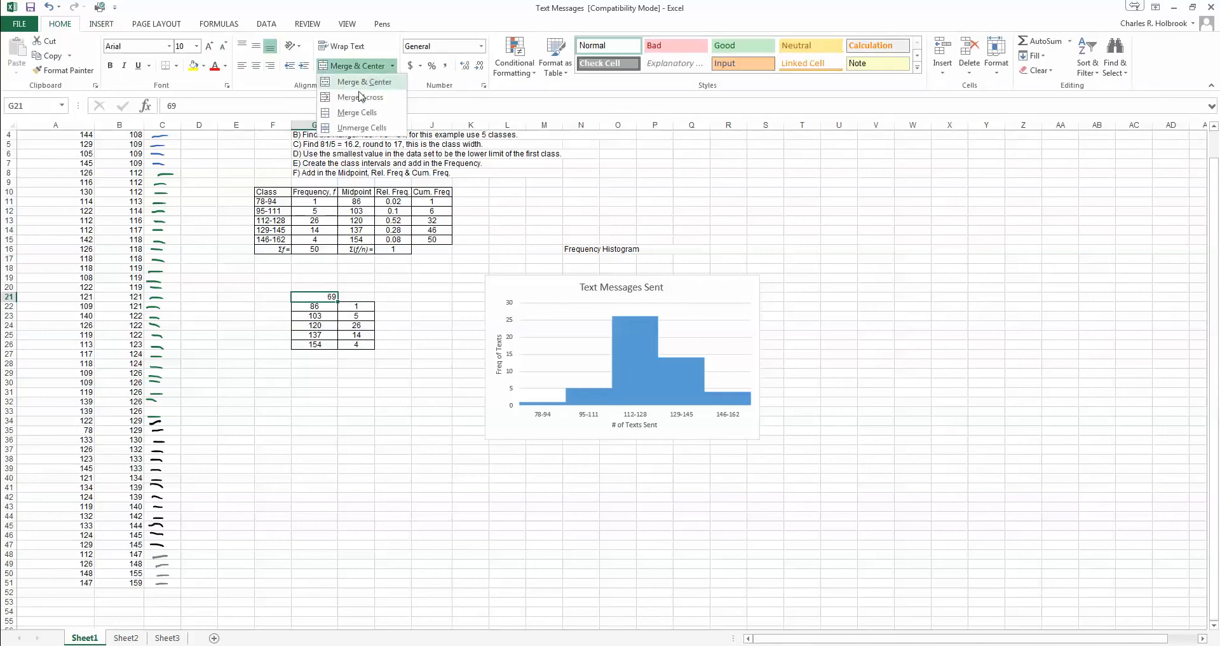
pyautogui.click(363, 103)
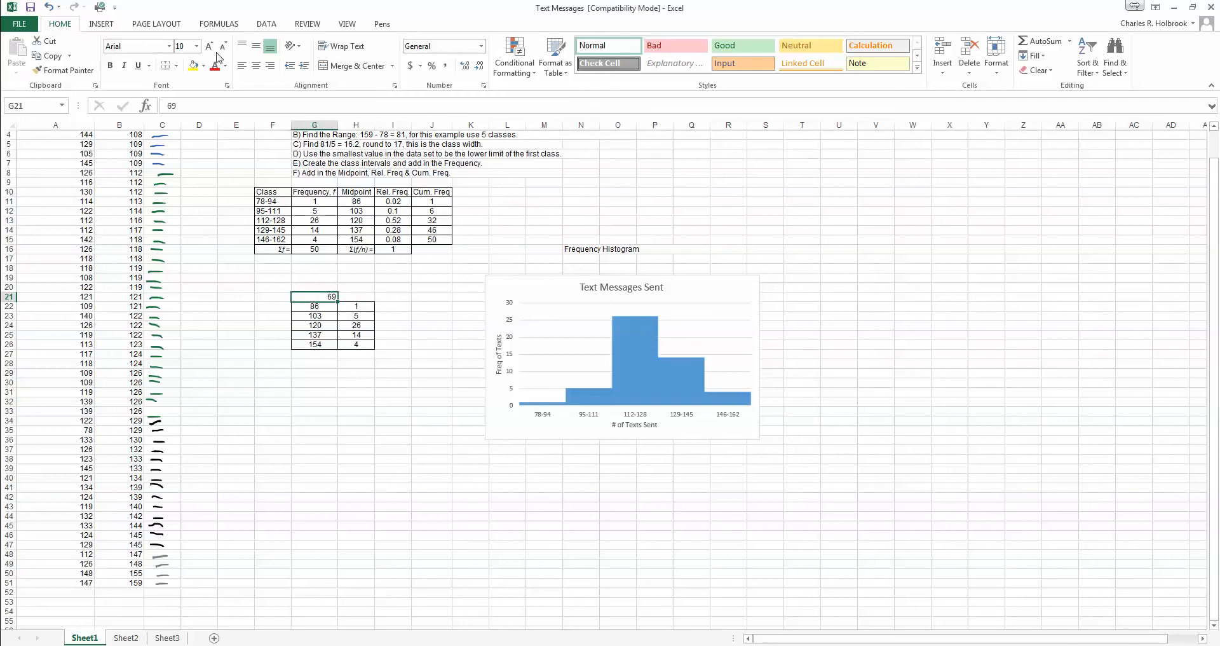
pyautogui.click(257, 67)
# Enter a frequency of 0 in H21 beside the 69 midpoint and center it
pyautogui.click(366, 298)
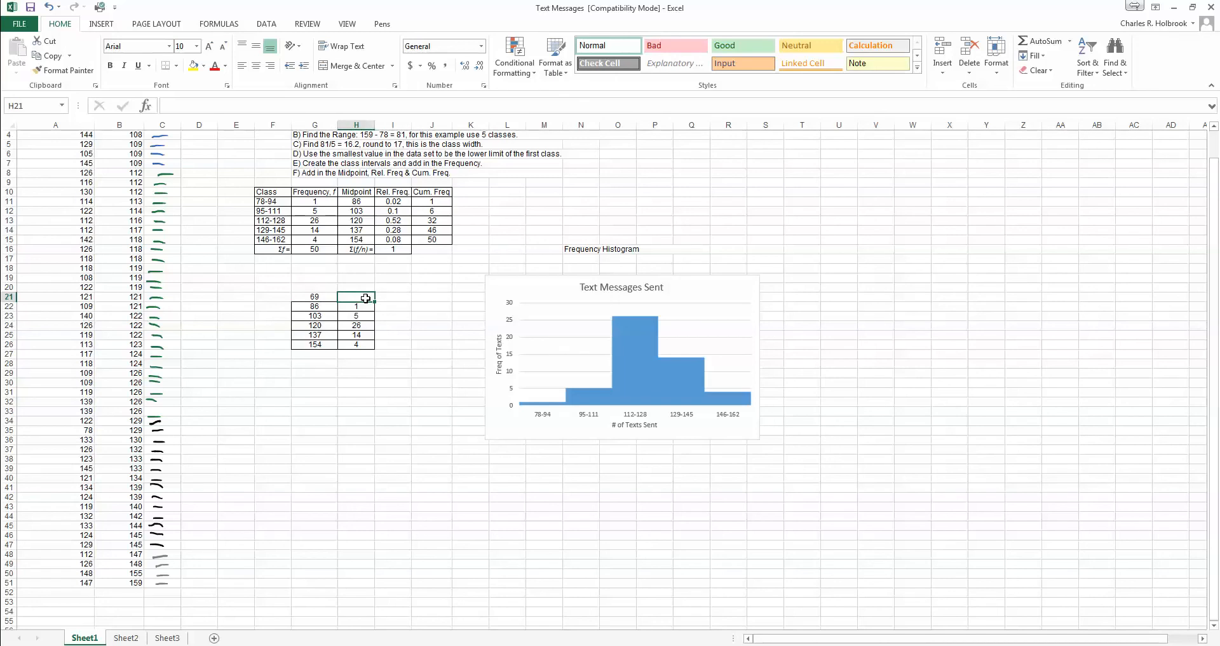
pyautogui.write('0')
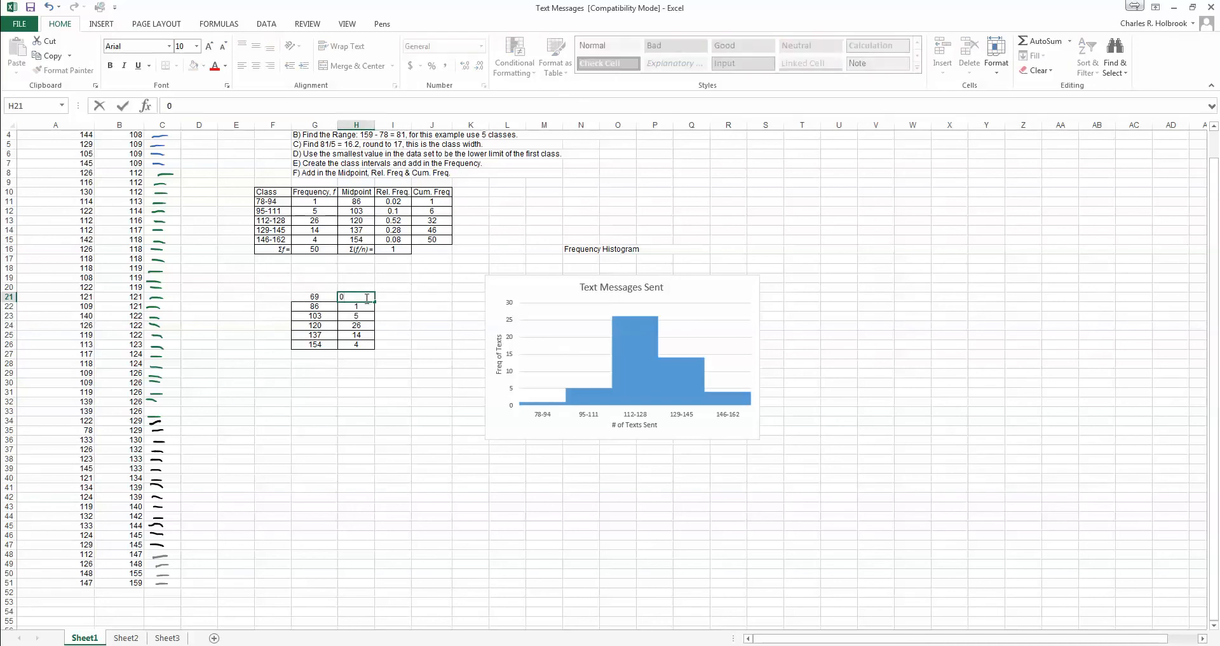
pyautogui.click(330, 356)
pyautogui.click(359, 297)
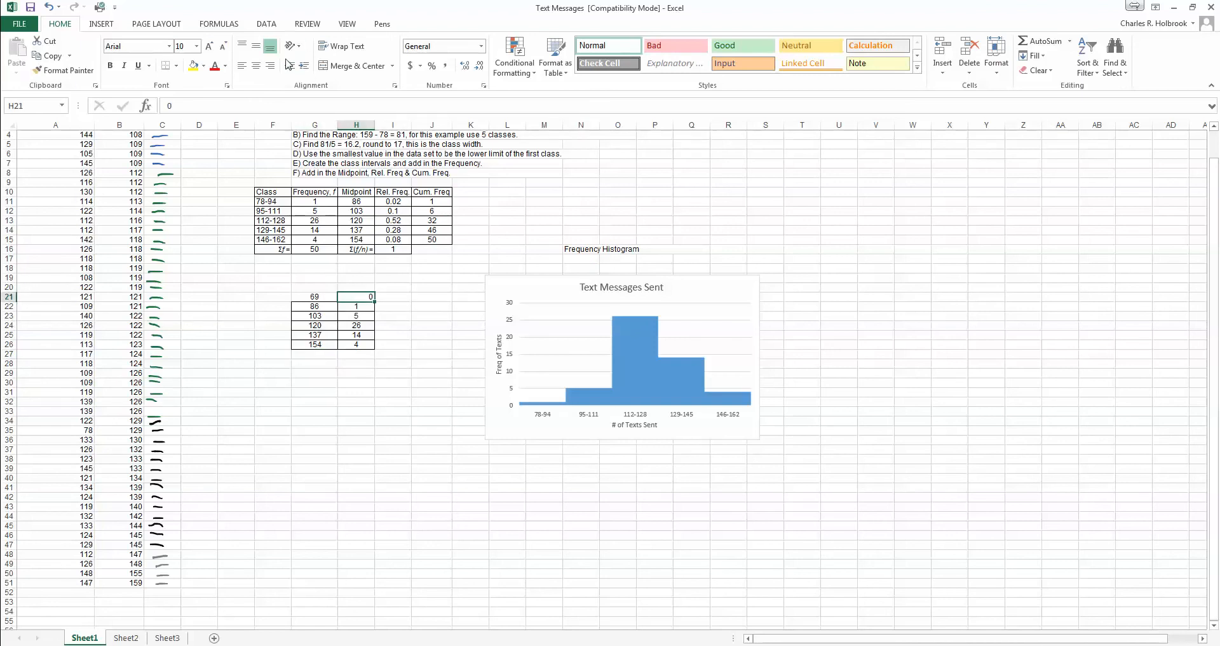
pyautogui.click(254, 66)
# Add a closing row below the copied data with midpoint 171 in G27 and frequency 0 in H27
pyautogui.click(315, 353)
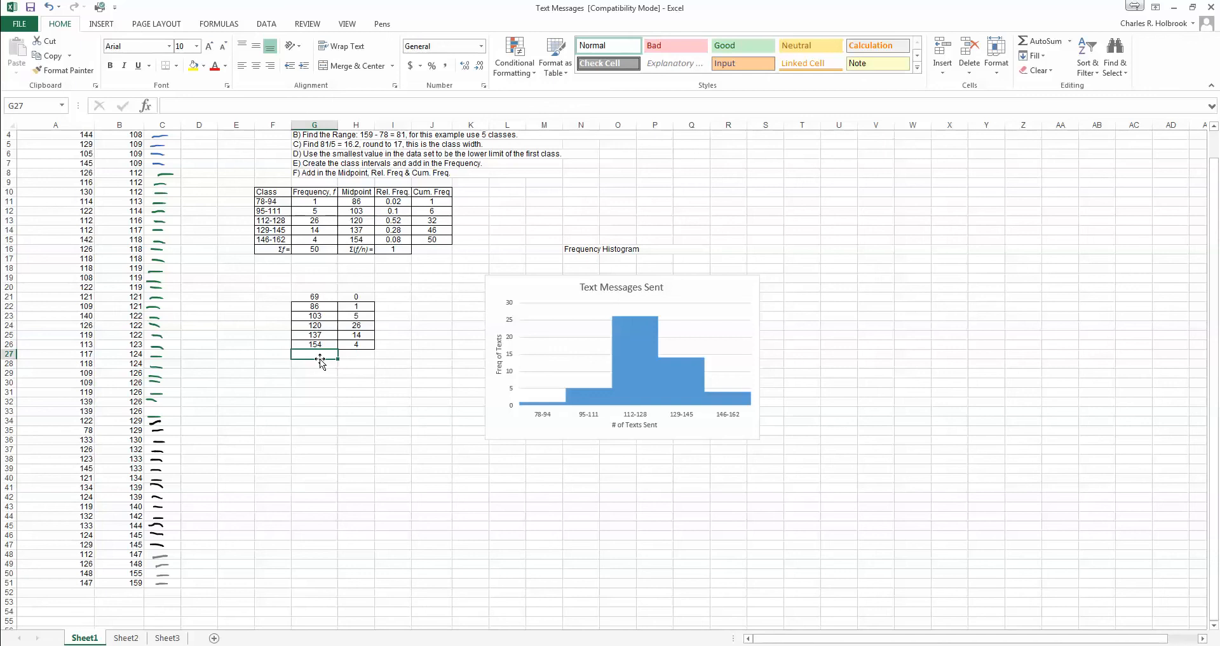
pyautogui.write('171')
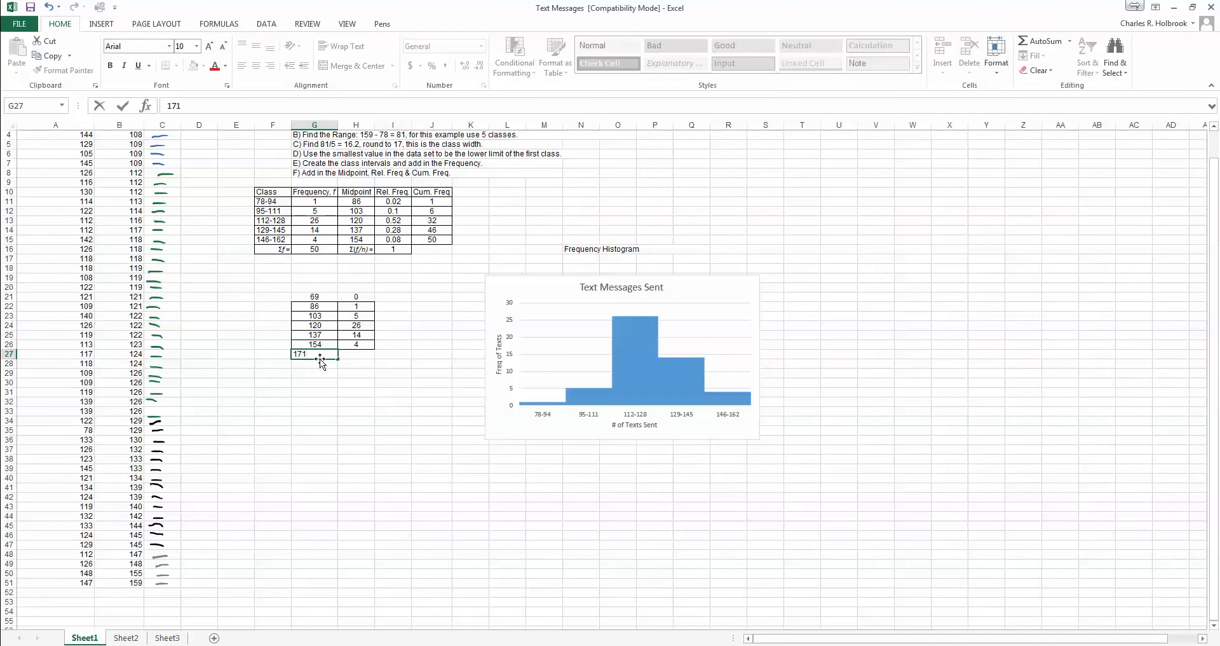
pyautogui.click(355, 358)
pyautogui.write('0')
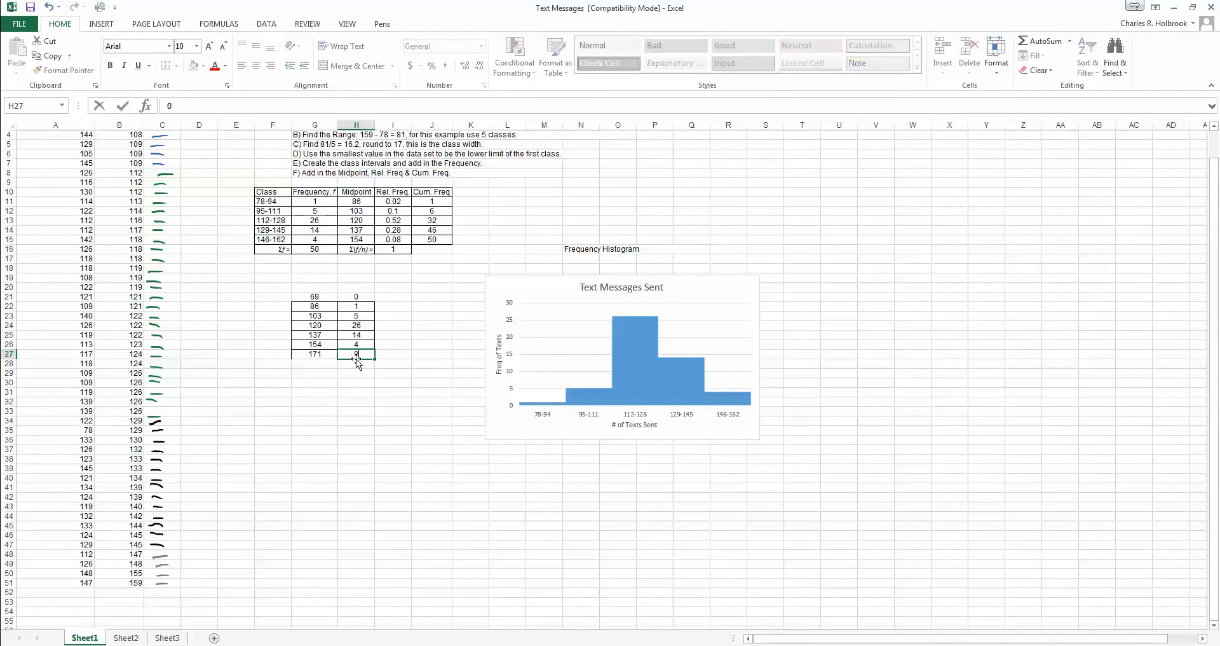
pyautogui.click(361, 404)
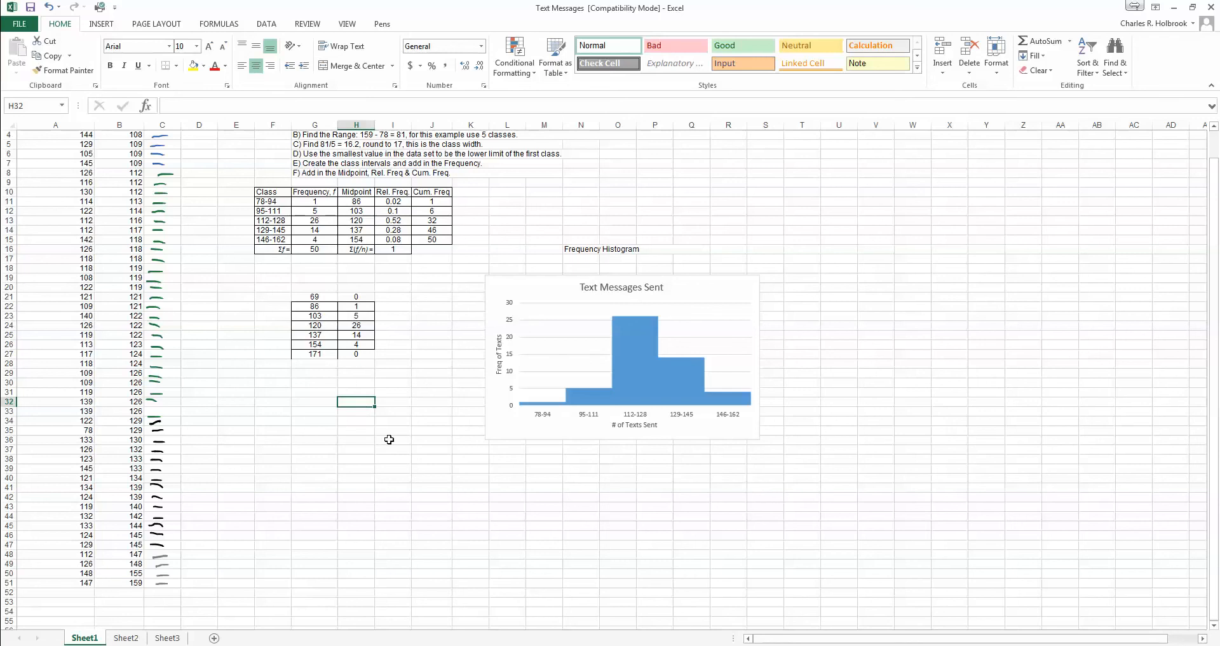
# Insert a scatter chart with straight lines and markers from G21:H27 and place it beside the histogram
pyautogui.click(335, 298)
pyautogui.moveTo(336, 299); pyautogui.dragTo(348, 356)
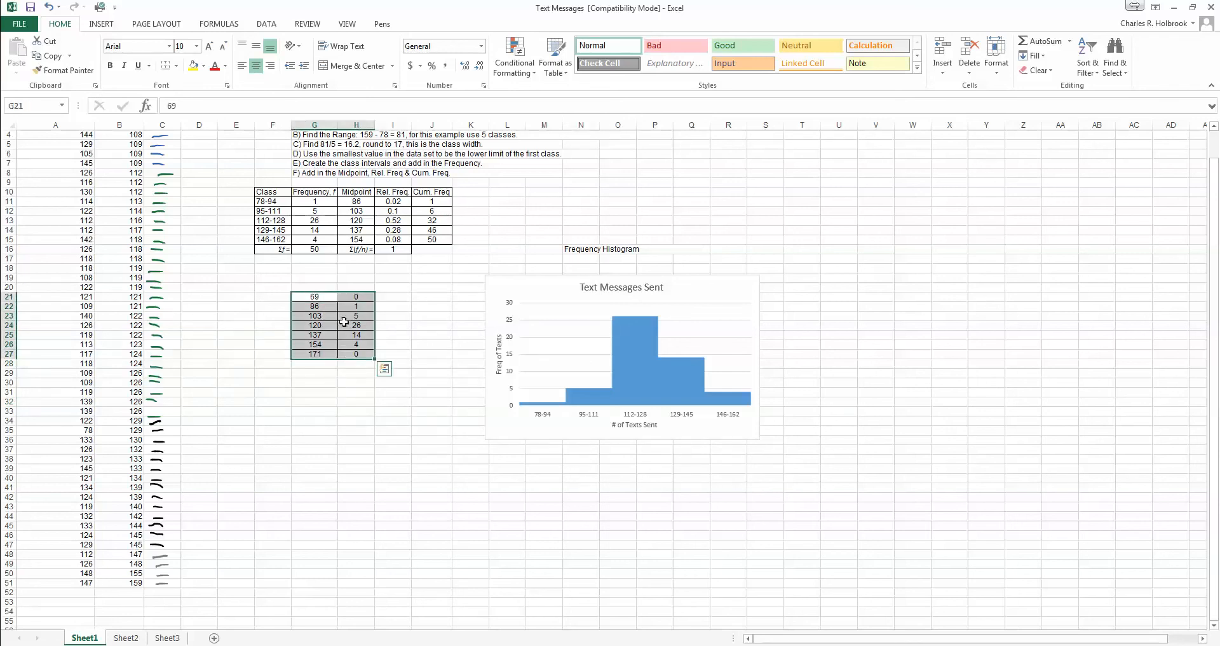
pyautogui.click(102, 24)
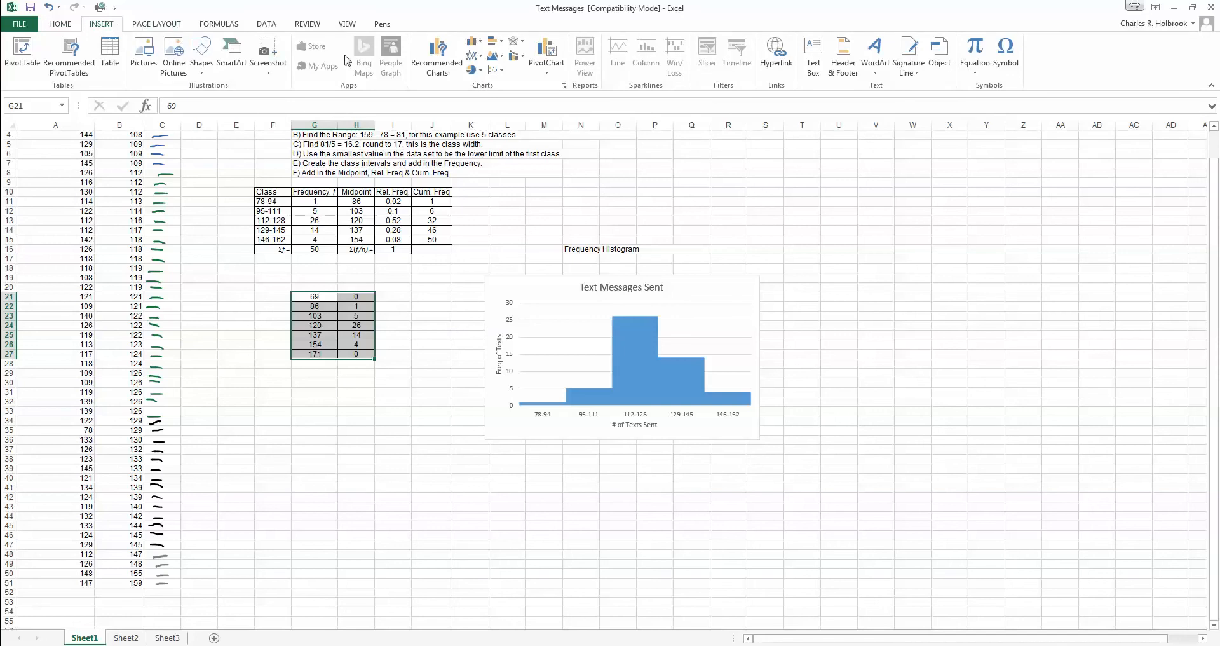
pyautogui.click(503, 75)
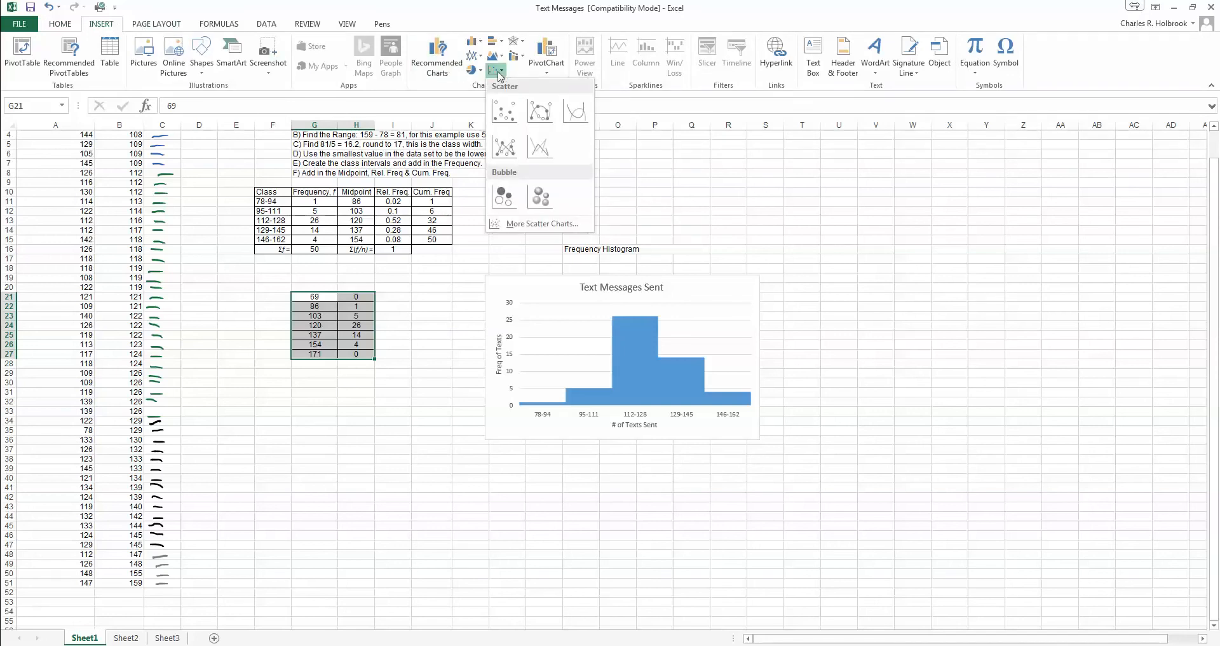
pyautogui.click(503, 147)
pyautogui.moveTo(579, 318); pyautogui.dragTo(872, 292)
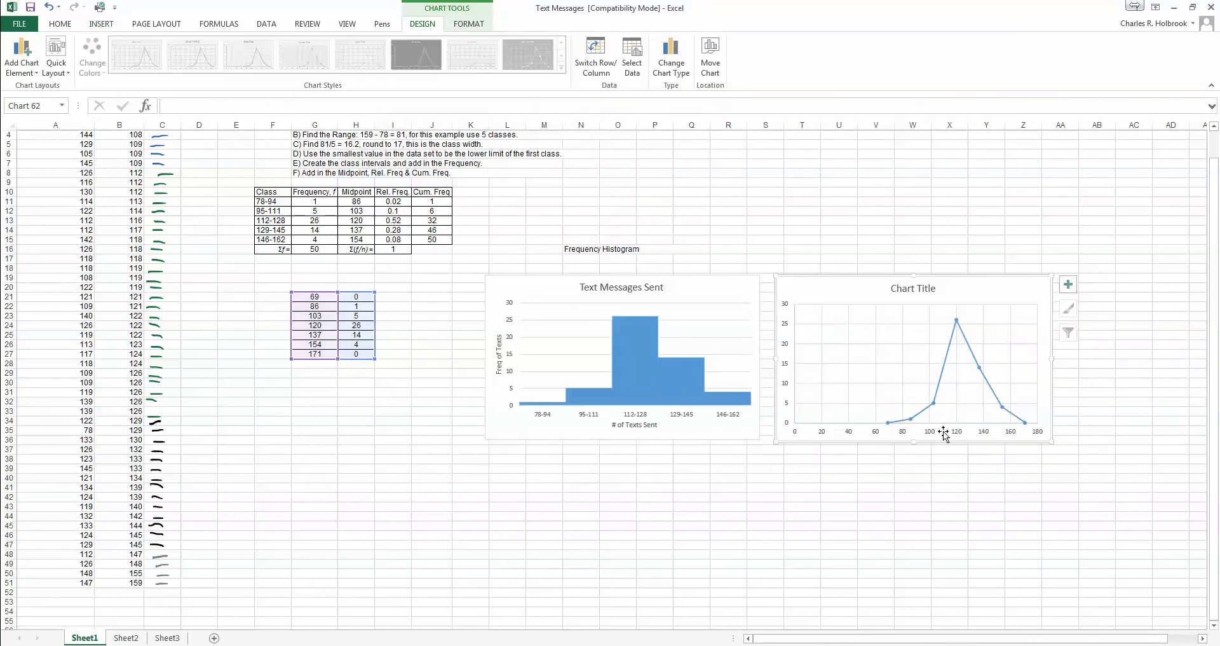
pyautogui.click(930, 290)
pyautogui.press('BackSpace')
pyautogui.press('BackSpace')
pyautogui.press('BackSpace')
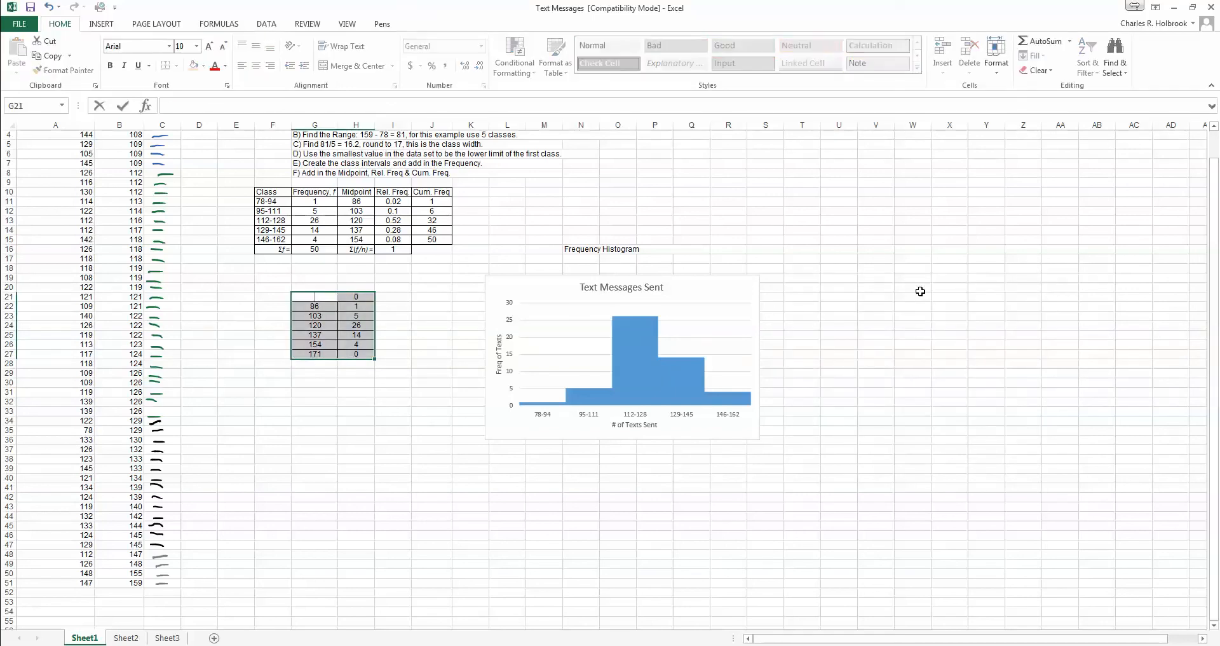
pyautogui.click(49, 8)
pyautogui.hotkey('ctrl', 'y')
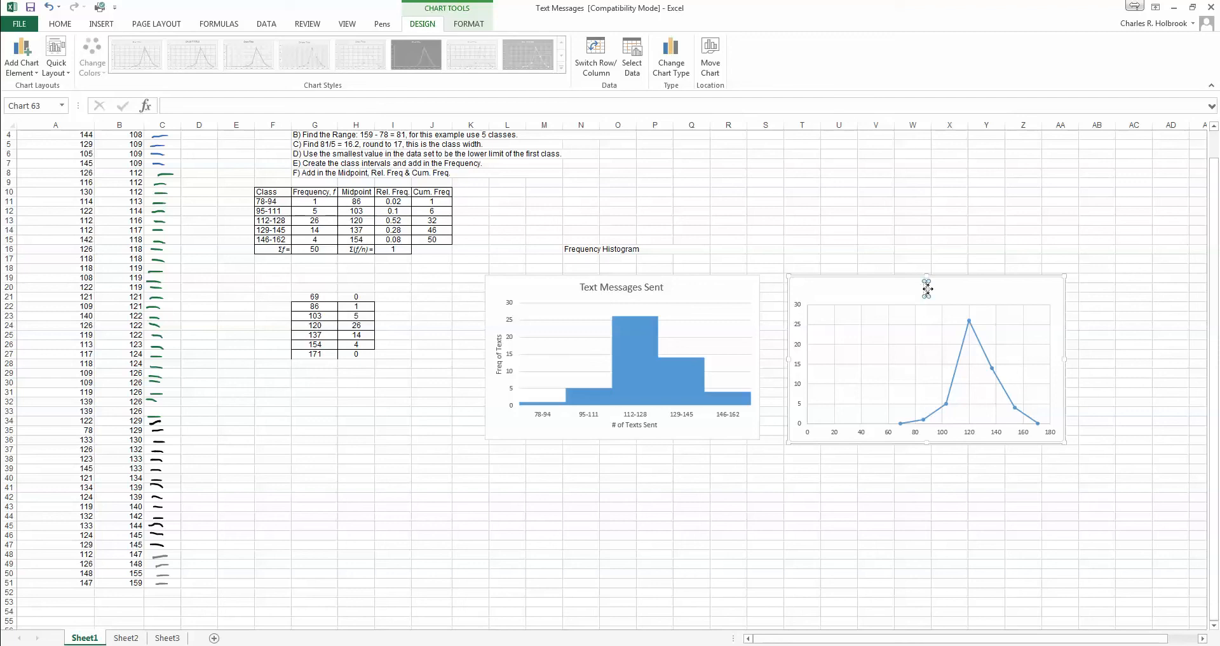
# Title the scatter chart Frequency Polygon
pyautogui.write('Fre')
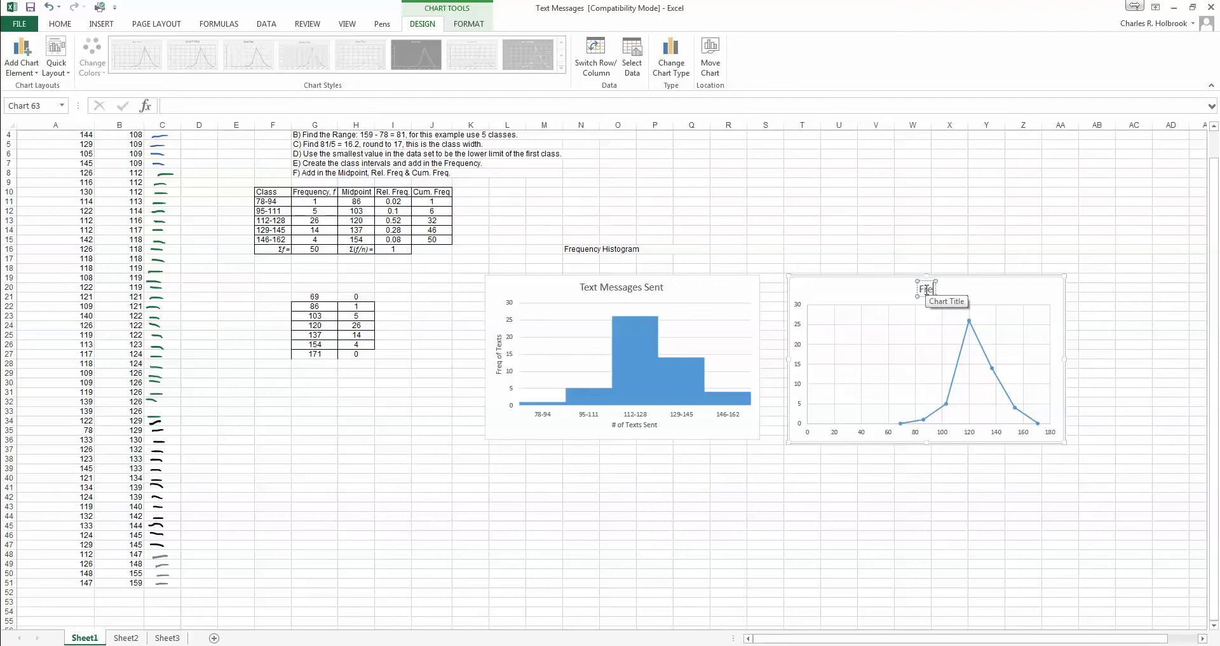
pyautogui.write('quency Poly')
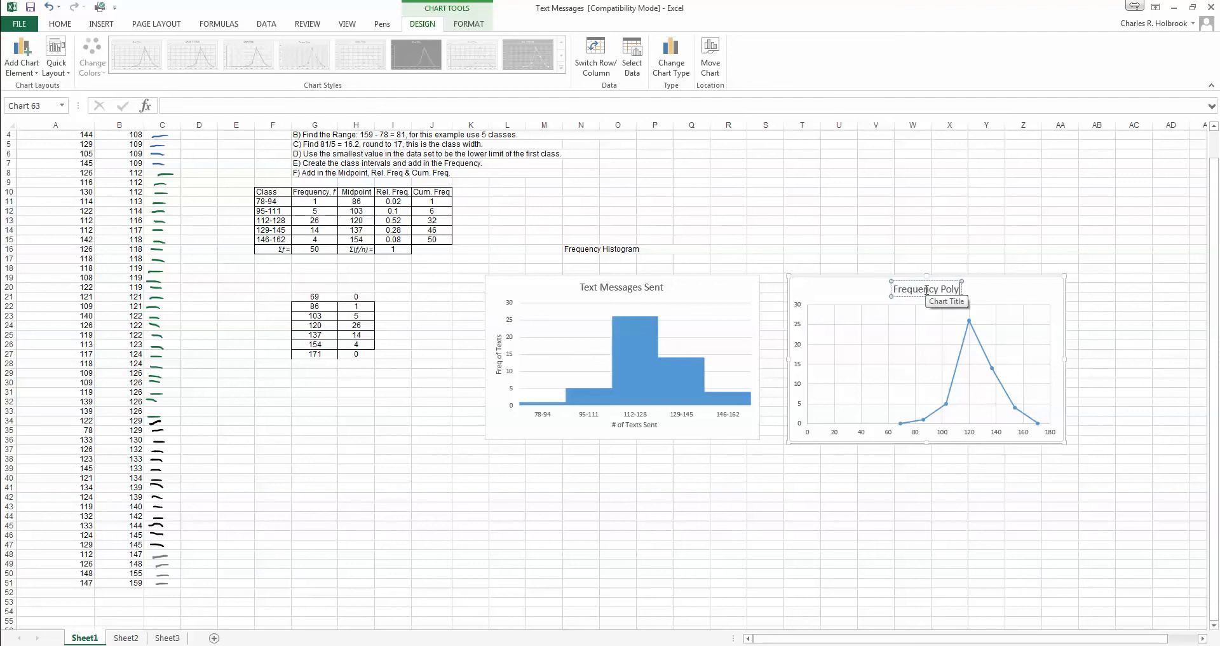
pyautogui.write('gon')
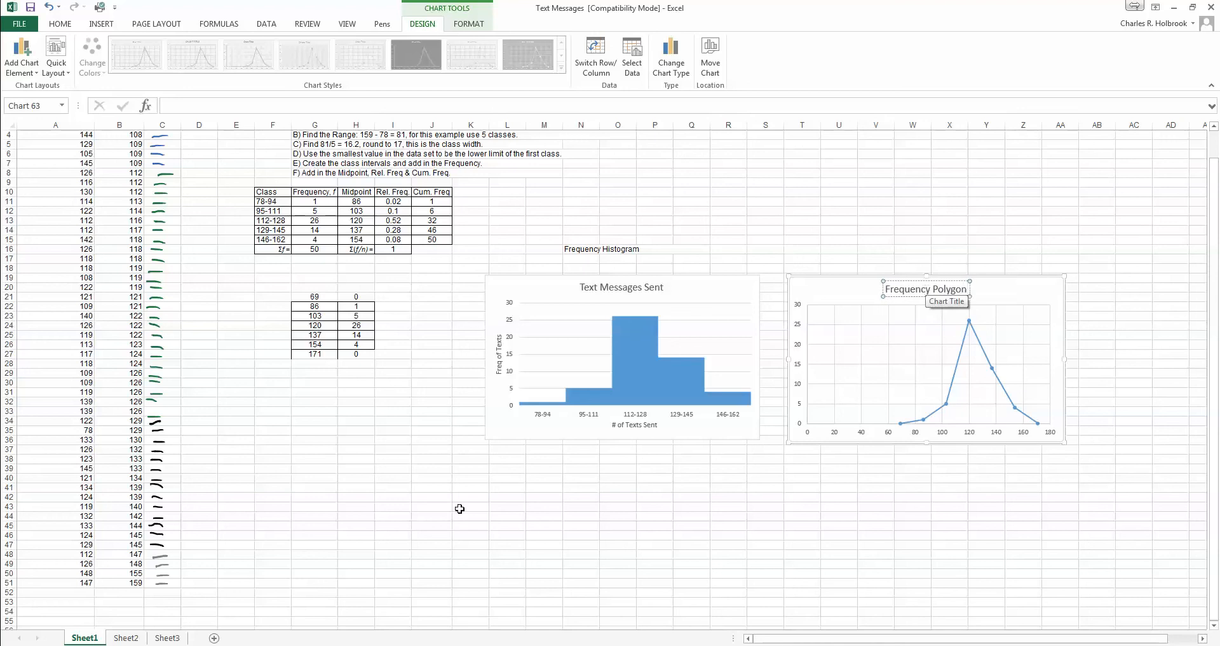
pyautogui.click(658, 545)
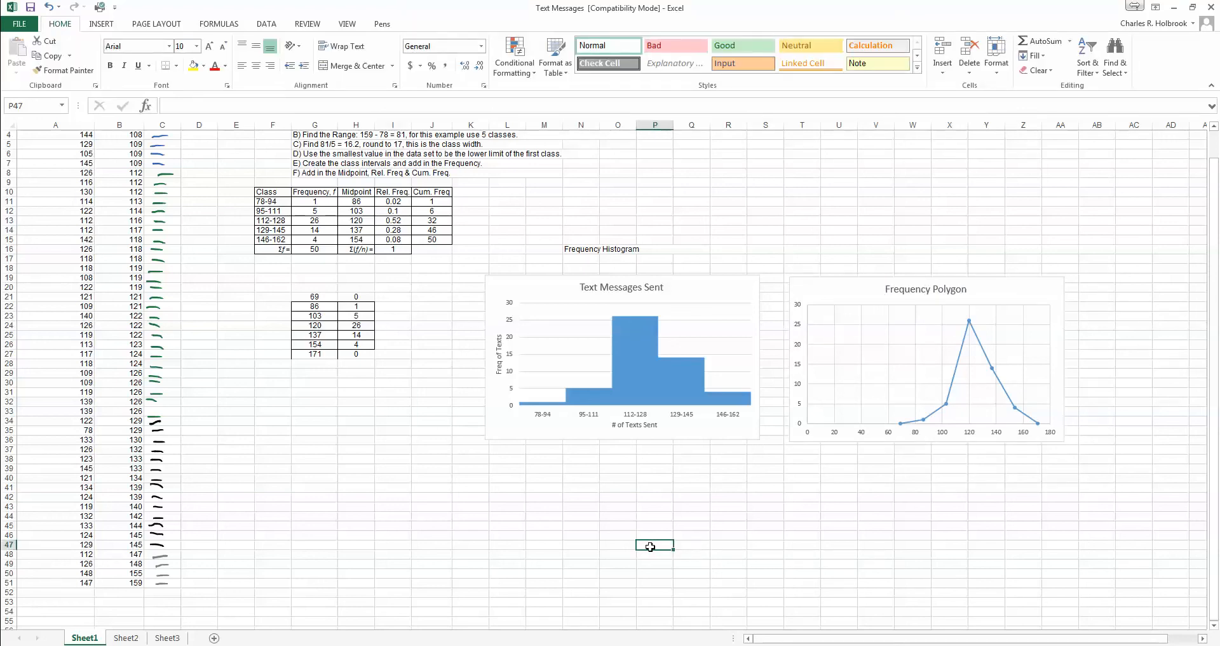